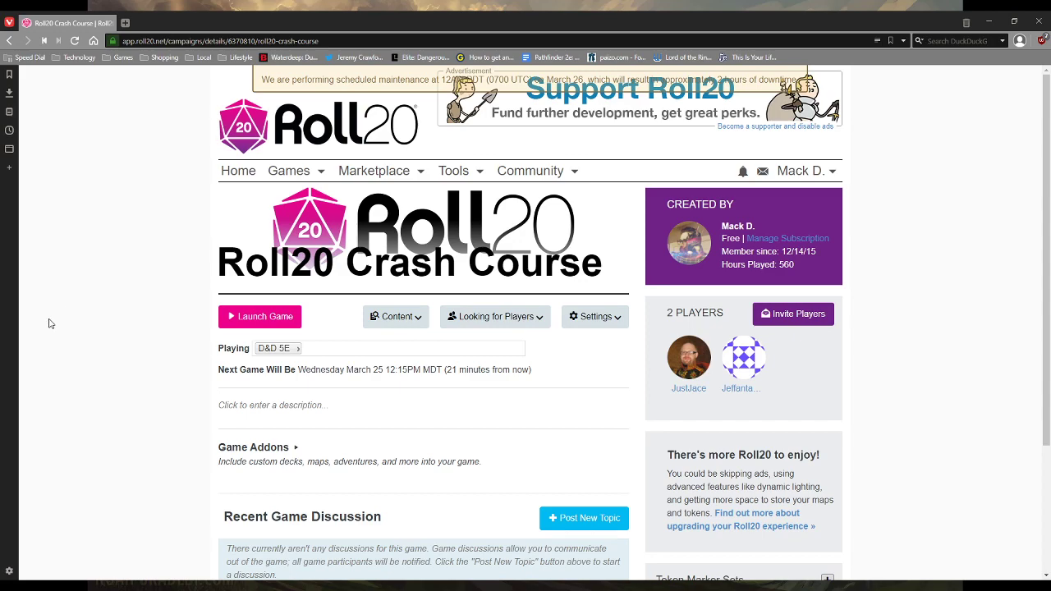
# Open the Roll20 Crash Course game from the home page's recent games and check the option for changing its image.
pyautogui.click(238, 175)
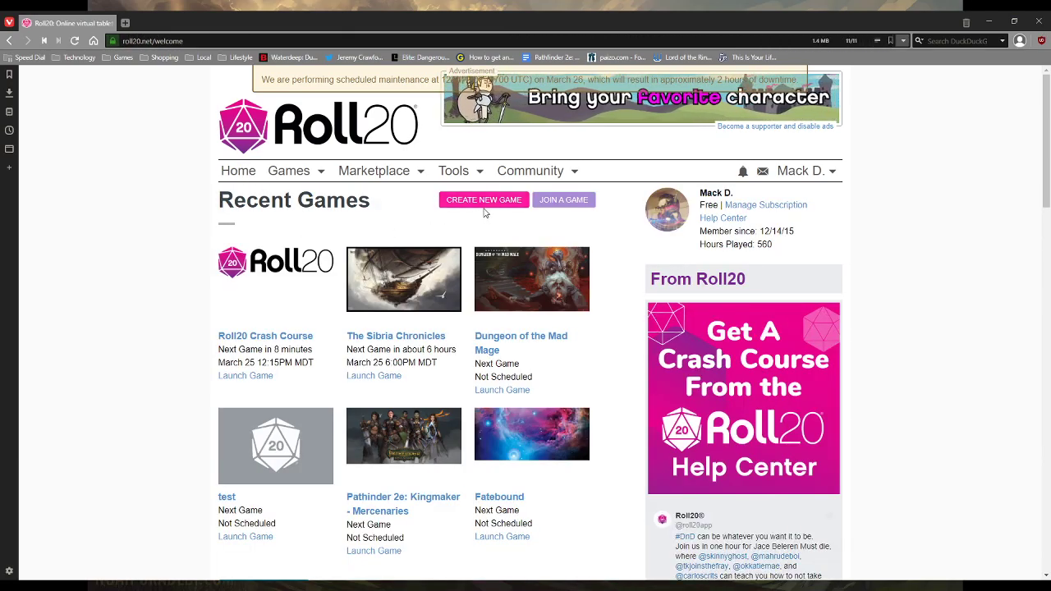
pyautogui.click(280, 338)
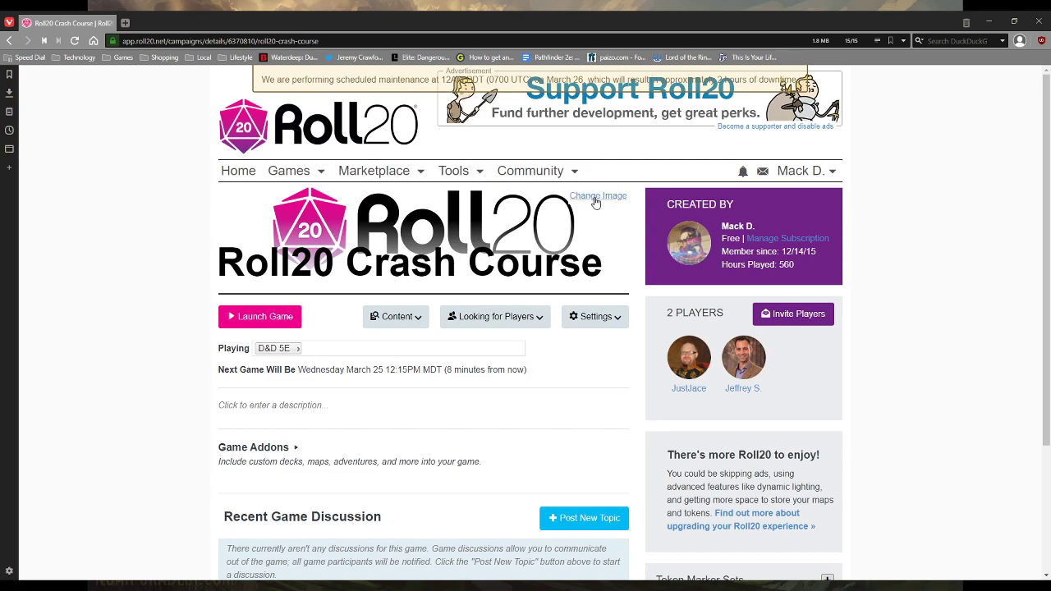
pyautogui.click(597, 197)
pyautogui.click(440, 260)
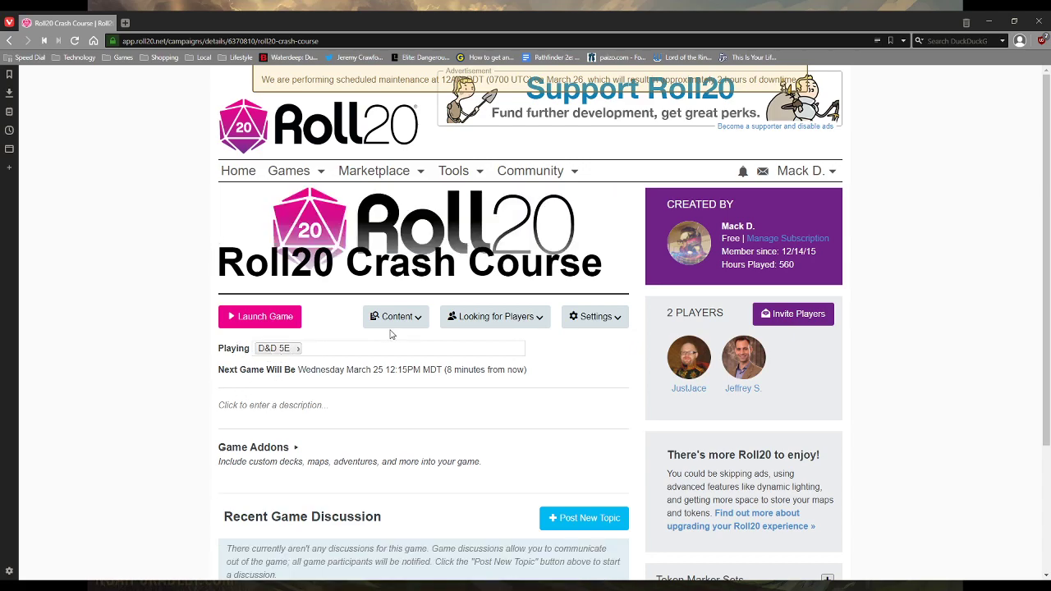
# Open the game settings for Roll20 Crash Course and allow players to import their own characters.
pyautogui.click(579, 320)
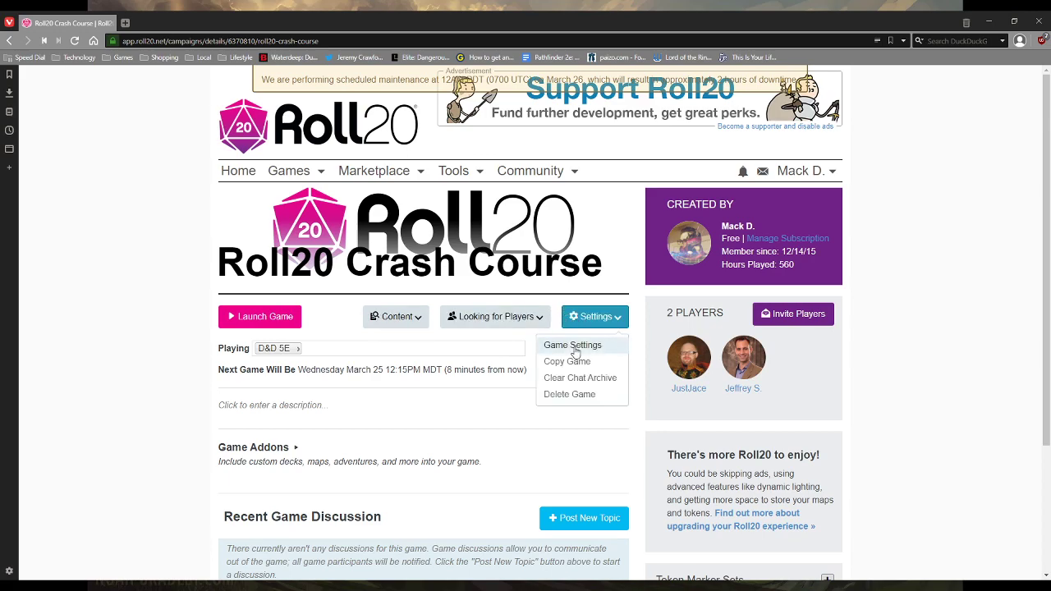
pyautogui.click(575, 349)
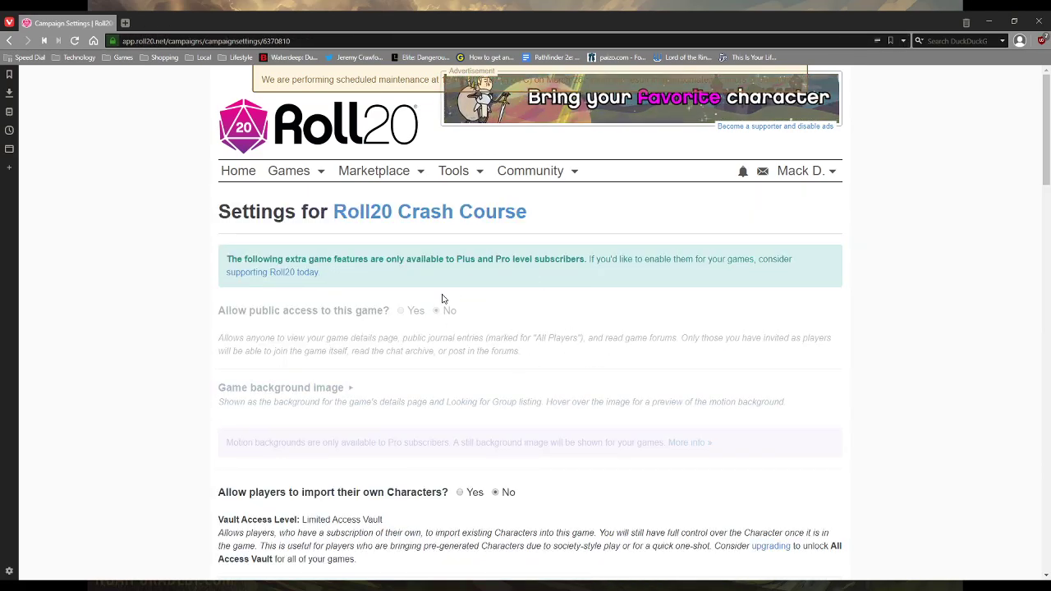
pyautogui.scroll(-2, 453, 293)
pyautogui.scroll(-3, 458, 297)
pyautogui.scroll(1, 469, 244)
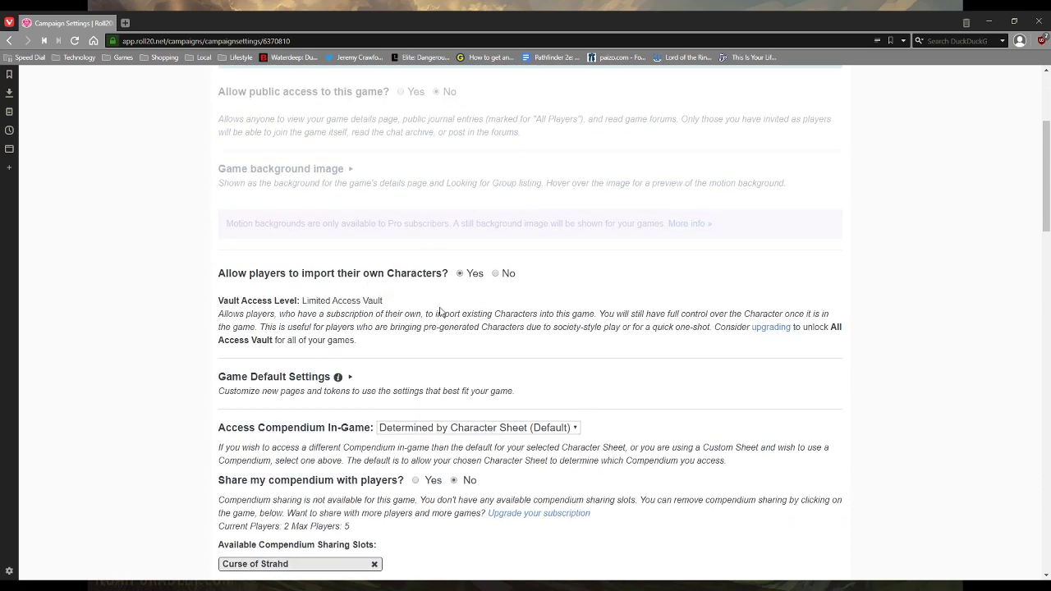
# Set the in-game compendium to D&D 5th Edition and enable sharing the compendium with players.
pyautogui.scroll(-3, 482, 307)
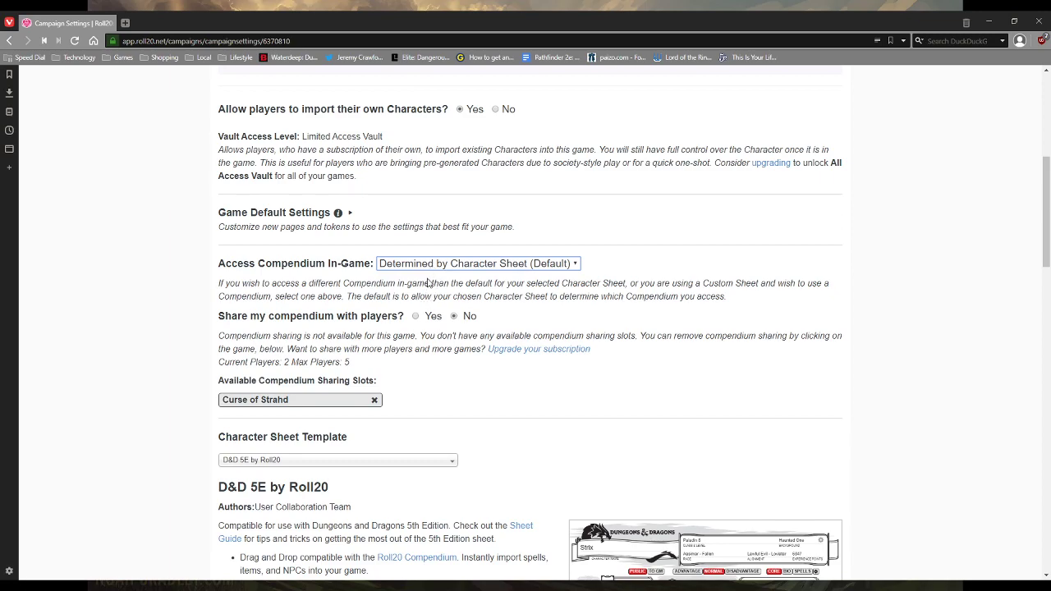
pyautogui.click(461, 307)
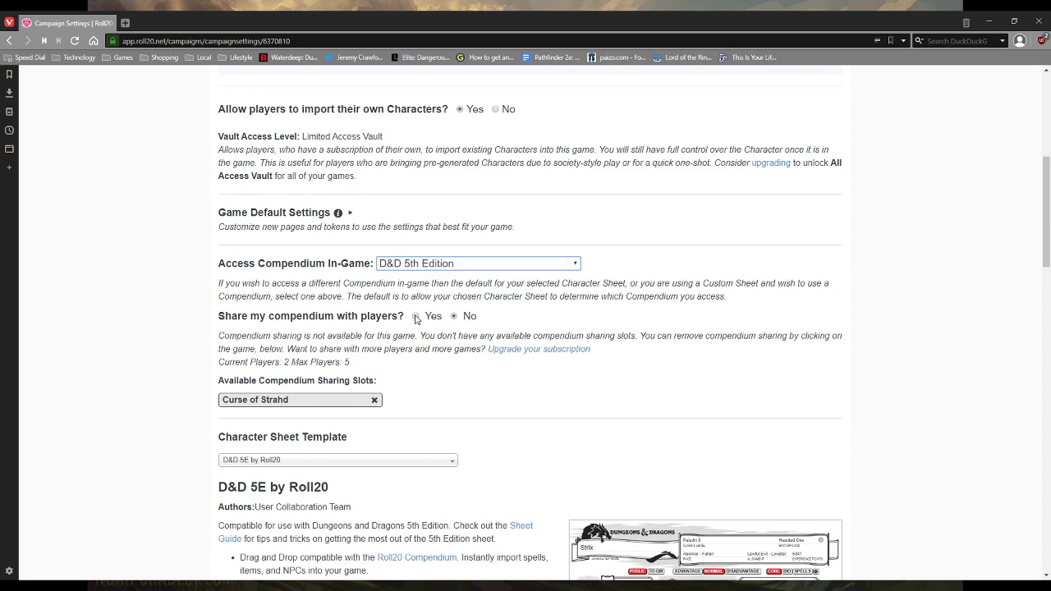
pyautogui.scroll(-3, 416, 324)
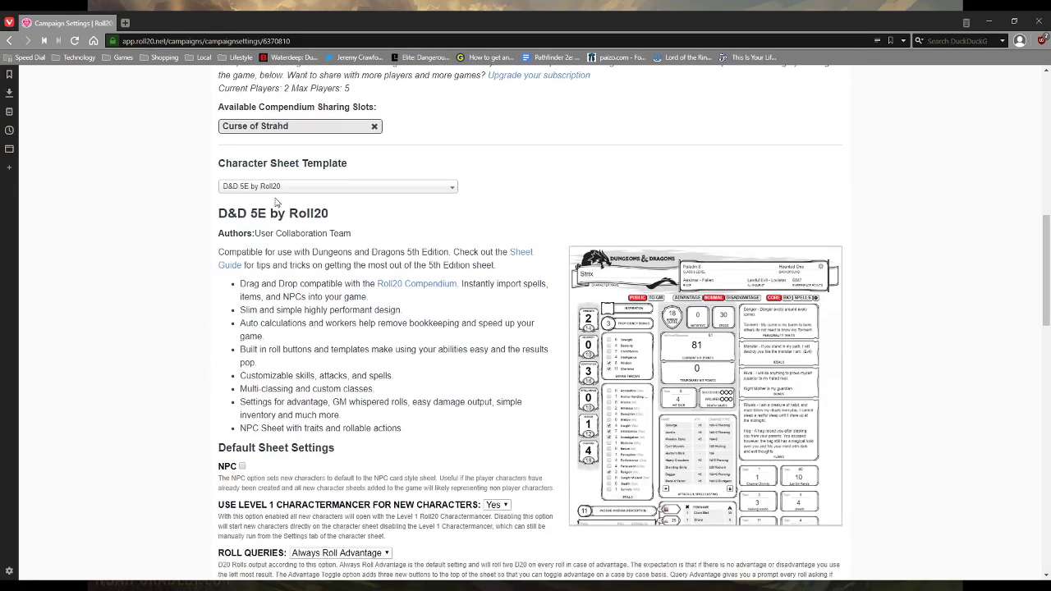
# Try the D&D 5E (Shaped) character sheet template, view its preview, and switch back to D&D 5E by Roll20.
pyautogui.click(305, 194)
pyautogui.scroll(-3, 296, 283)
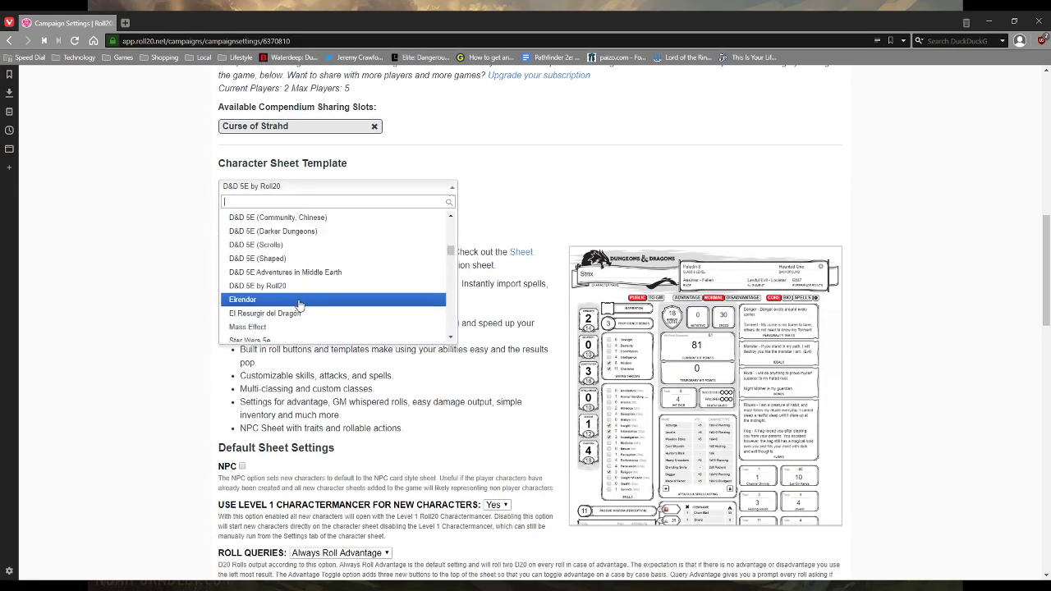
pyautogui.click(271, 258)
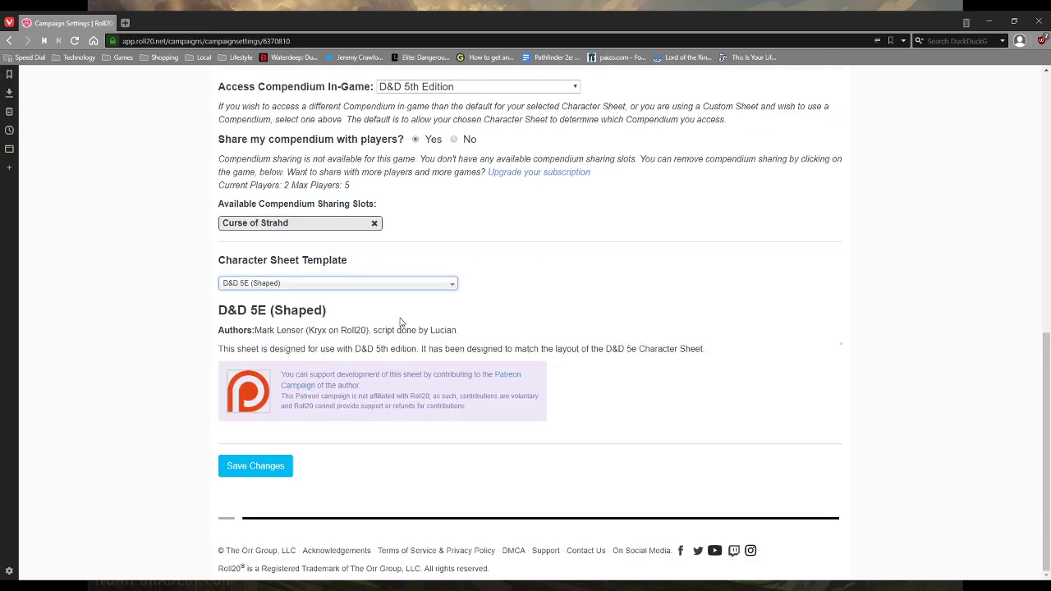
pyautogui.scroll(-1, 674, 348)
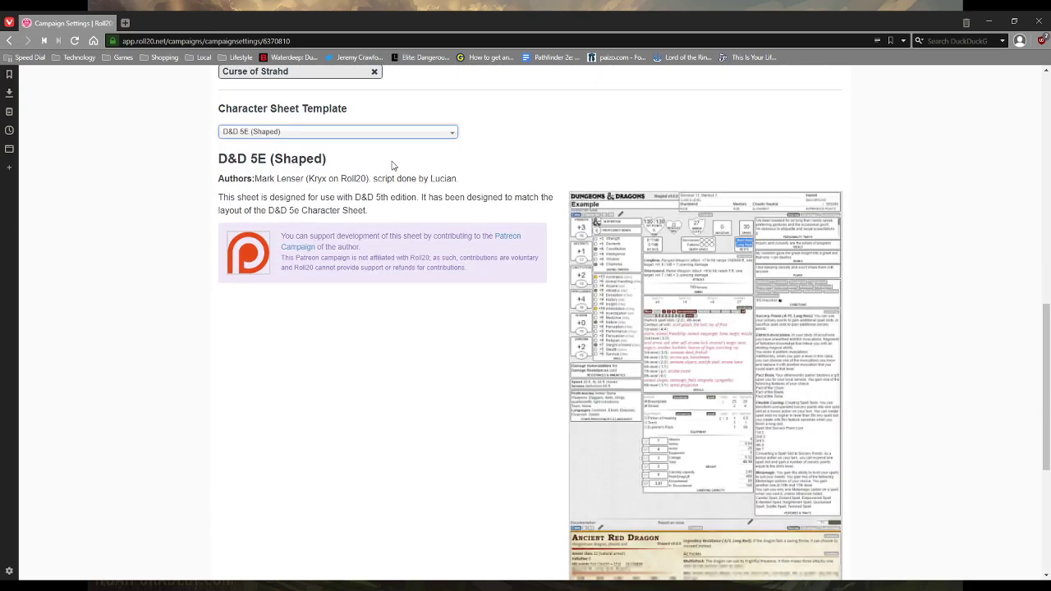
pyautogui.click(383, 134)
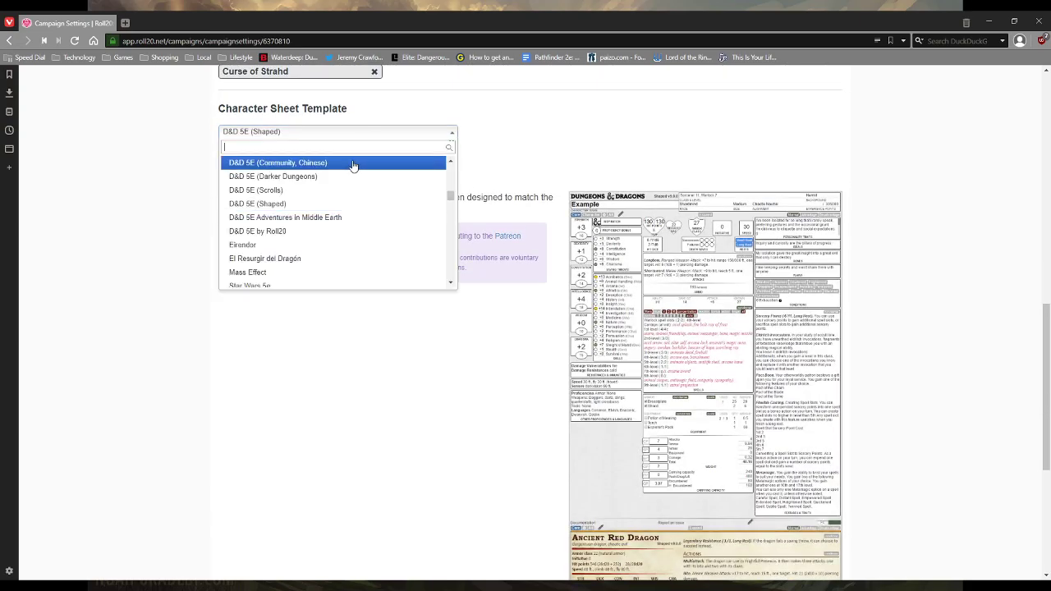
pyautogui.click(299, 233)
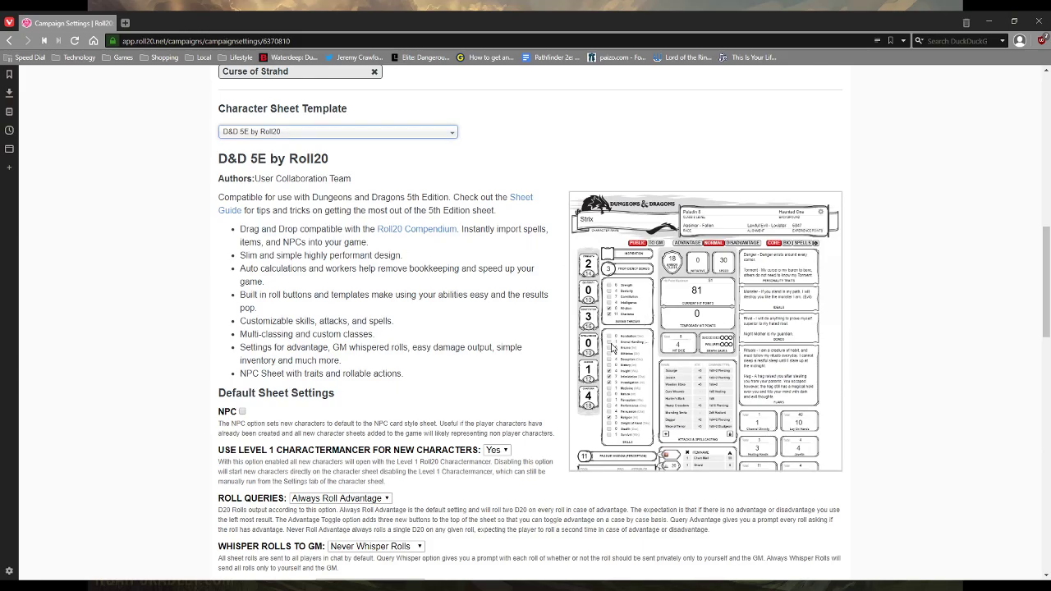
# Set Roll Queries in the default sheet settings to Advantage Toggle.
pyautogui.scroll(-3, 470, 306)
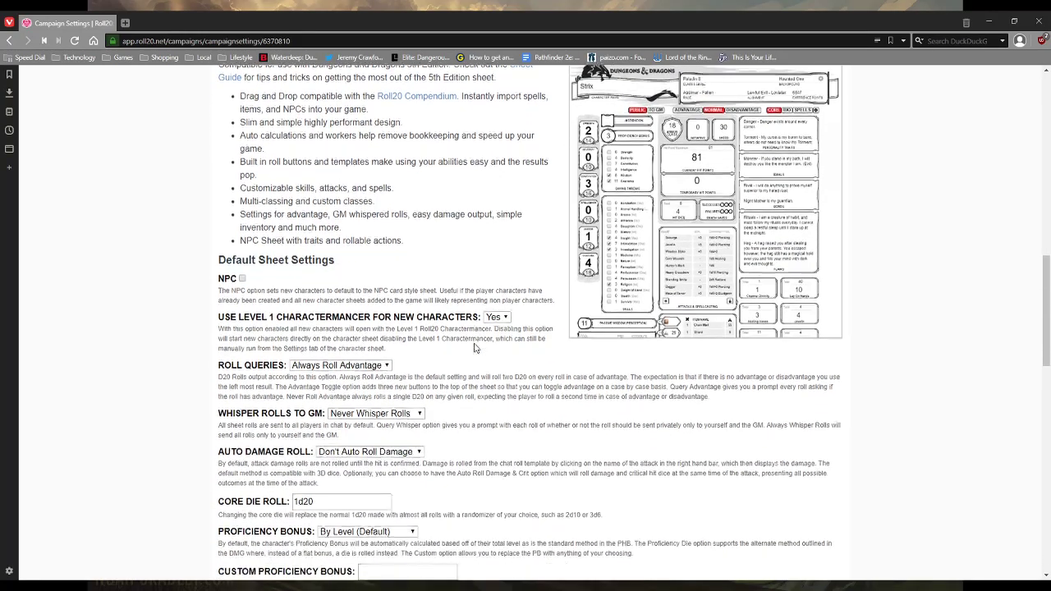
pyautogui.scroll(-2, 444, 378)
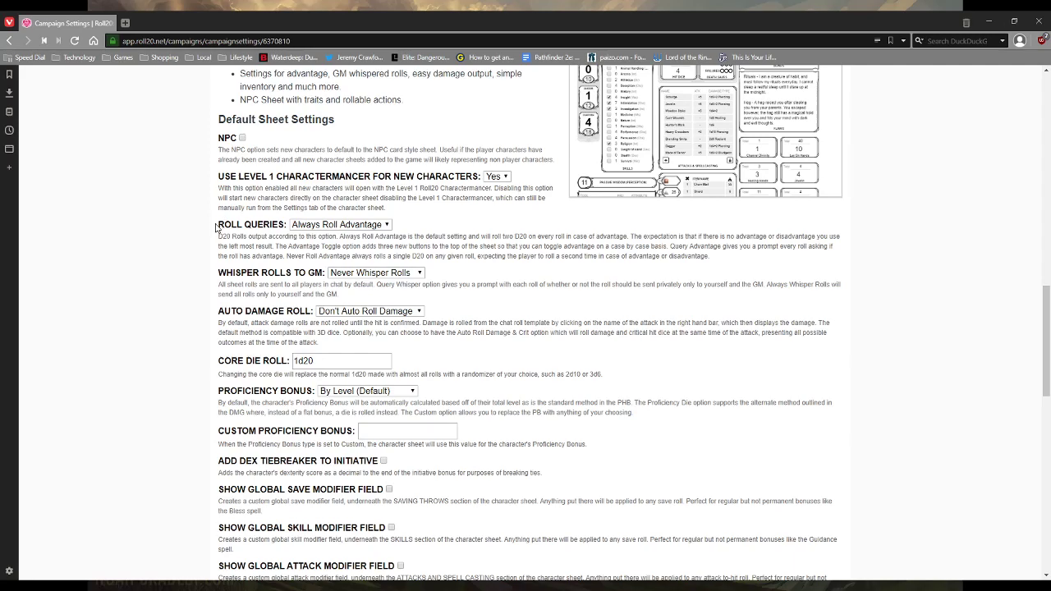
pyautogui.moveTo(224, 225); pyautogui.dragTo(263, 224)
pyautogui.click(429, 213)
pyautogui.click(349, 227)
pyautogui.click(358, 251)
pyautogui.scroll(-1, 548, 264)
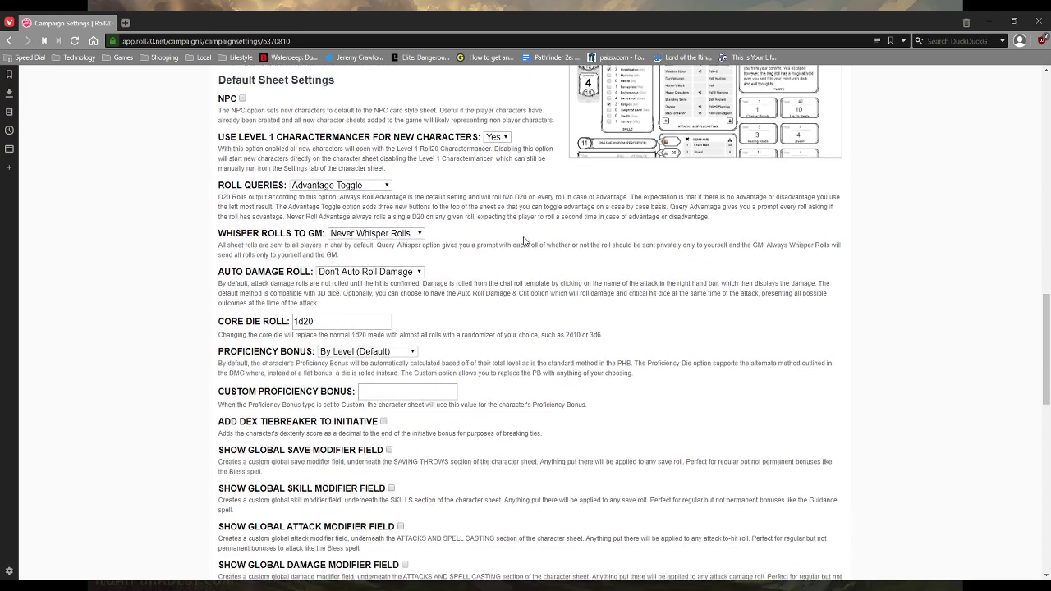
# Set Auto Damage Roll in the default sheet settings to Auto Roll Damage & Crit.
pyautogui.click(354, 257)
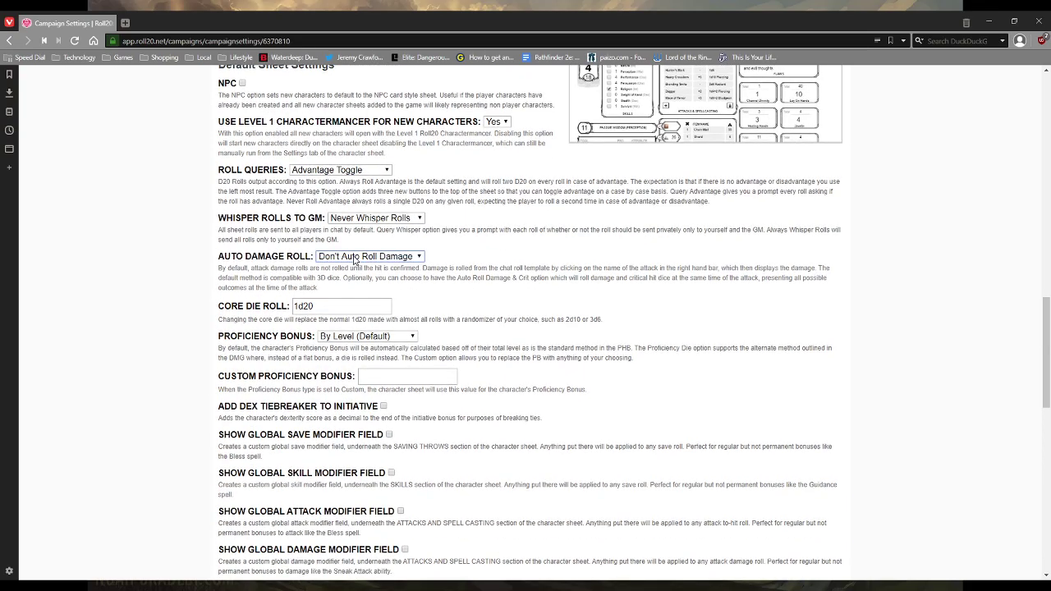
pyautogui.click(381, 283)
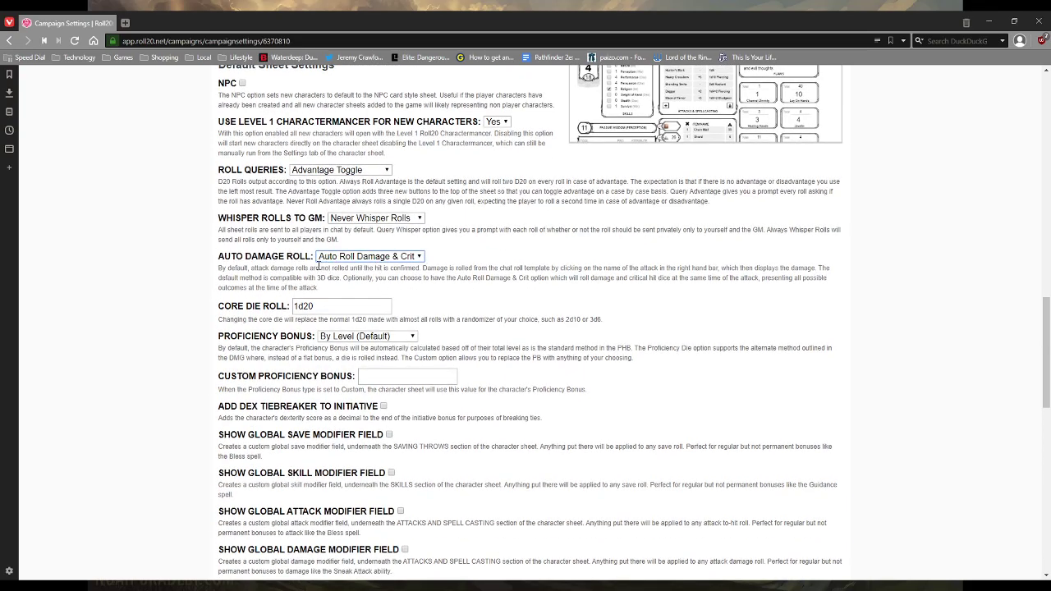
pyautogui.scroll(-2, 484, 292)
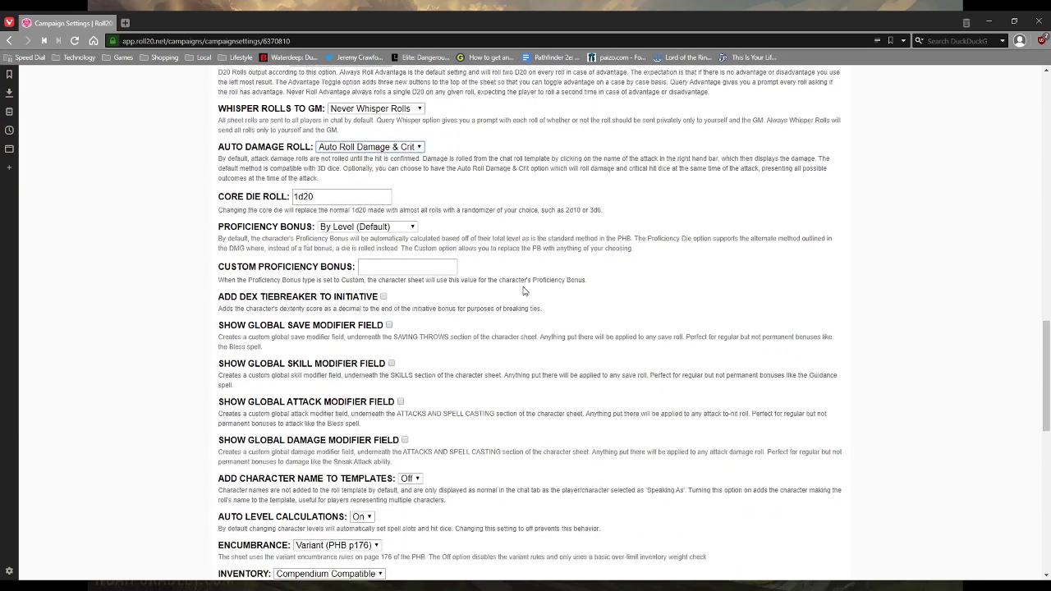
# Examine the remaining default sheet settings, from modifier fields and encumbrance to the token bar values and optional scores.
pyautogui.scroll(-5, 346, 246)
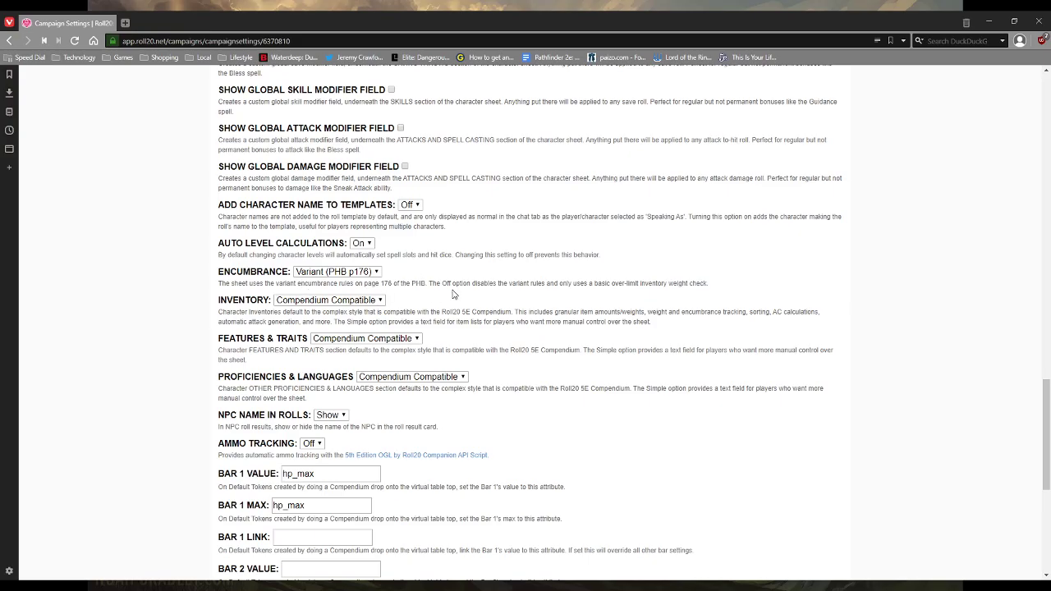
pyautogui.scroll(-6, 289, 337)
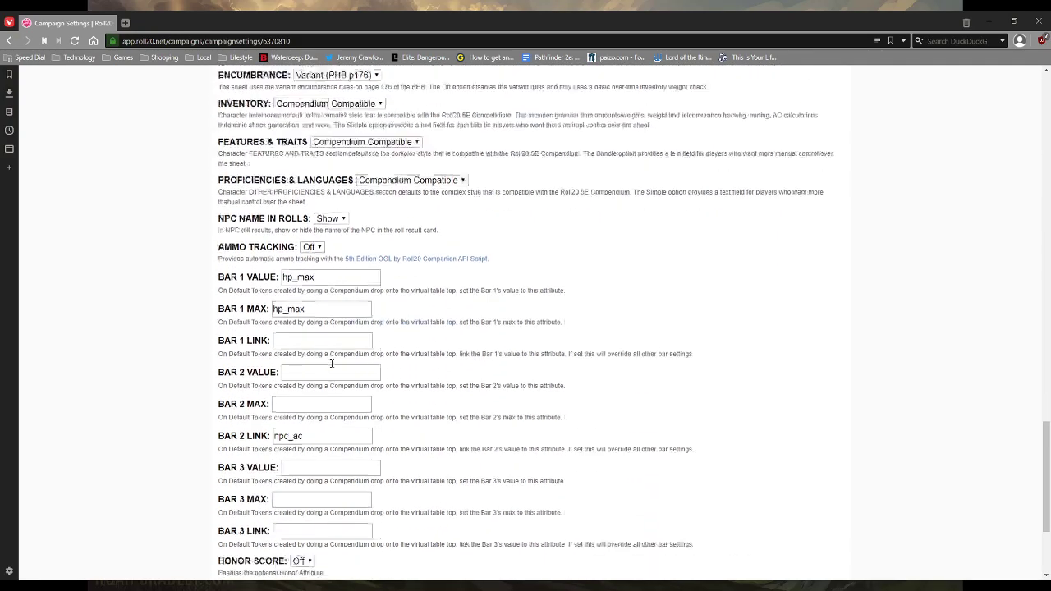
pyautogui.scroll(-1, 295, 319)
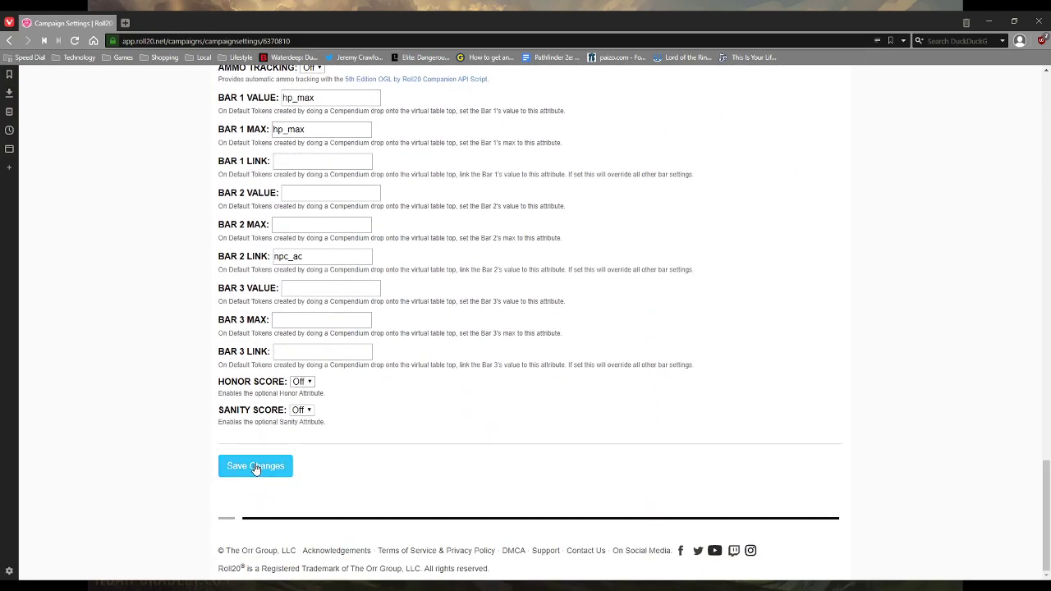
pyautogui.scroll(2, 418, 375)
pyautogui.scroll(14, 418, 375)
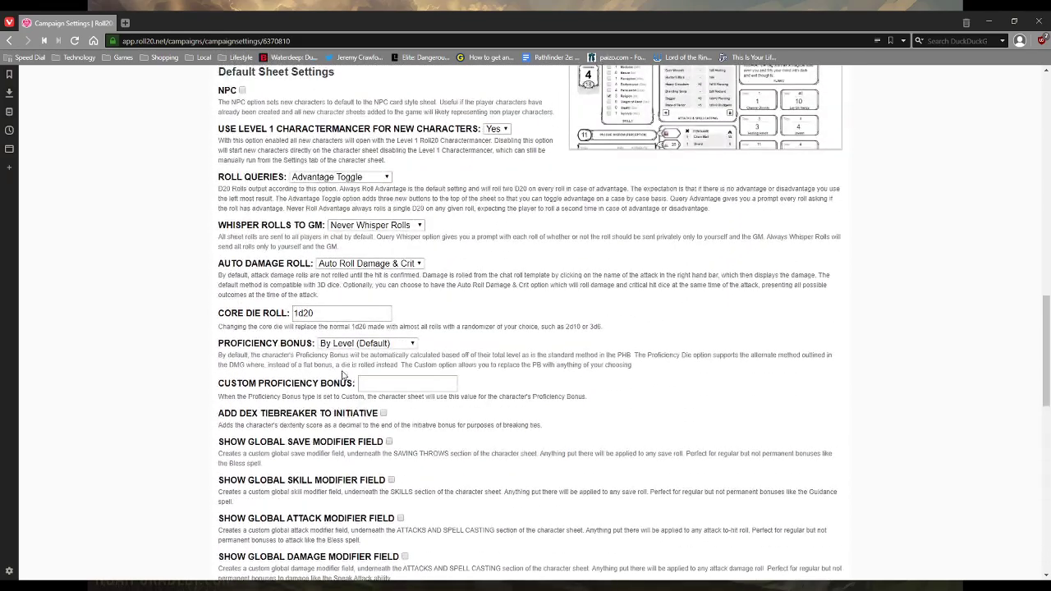
pyautogui.scroll(11, 341, 301)
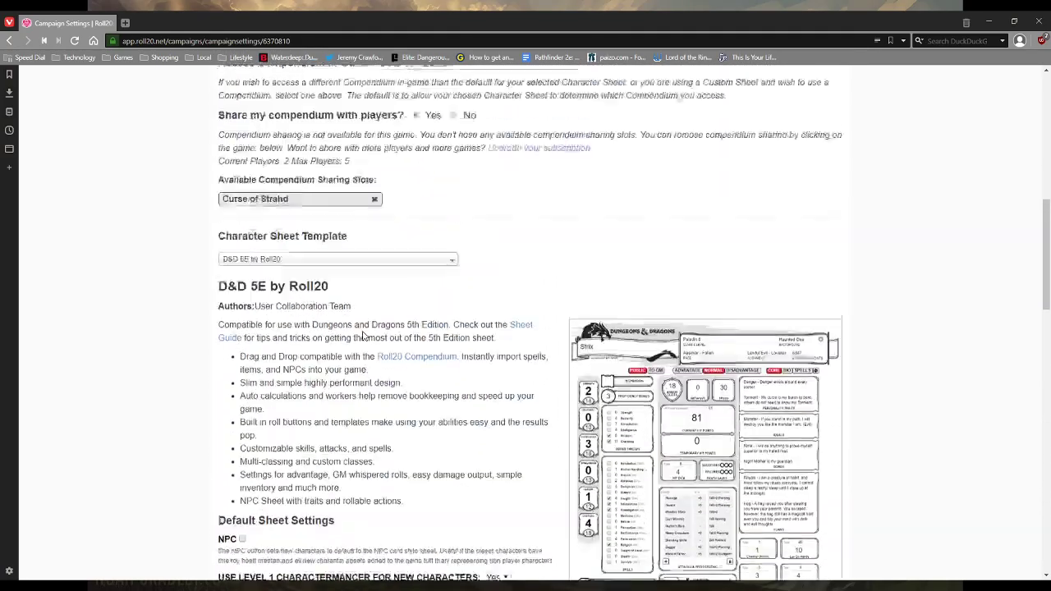
# Expand Game Default Settings to review the page, token and player permission defaults, and save the game settings.
pyautogui.click(312, 274)
pyautogui.scroll(1, 320, 312)
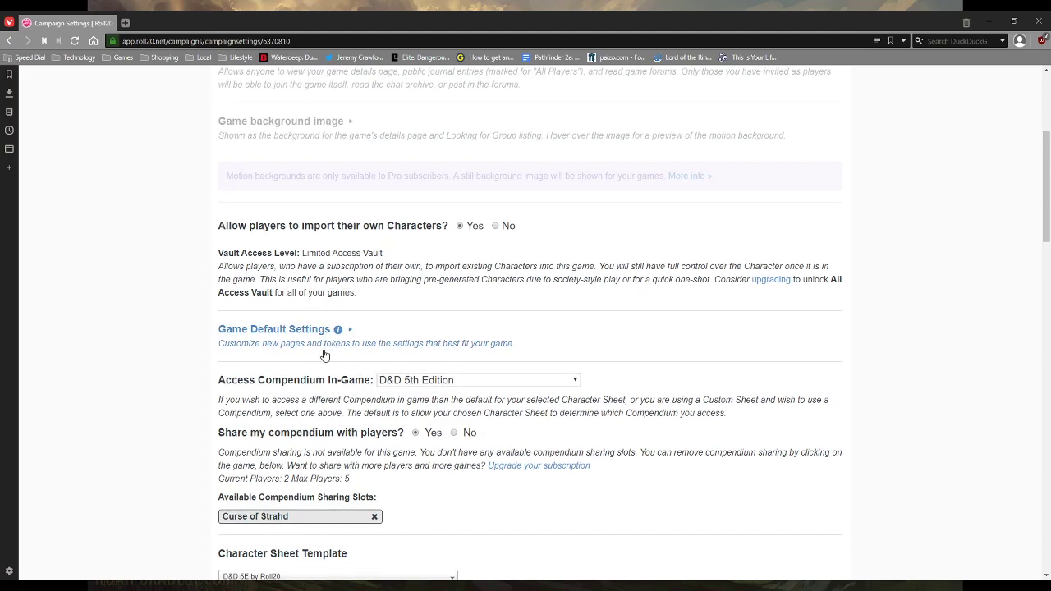
pyautogui.scroll(-4, 294, 365)
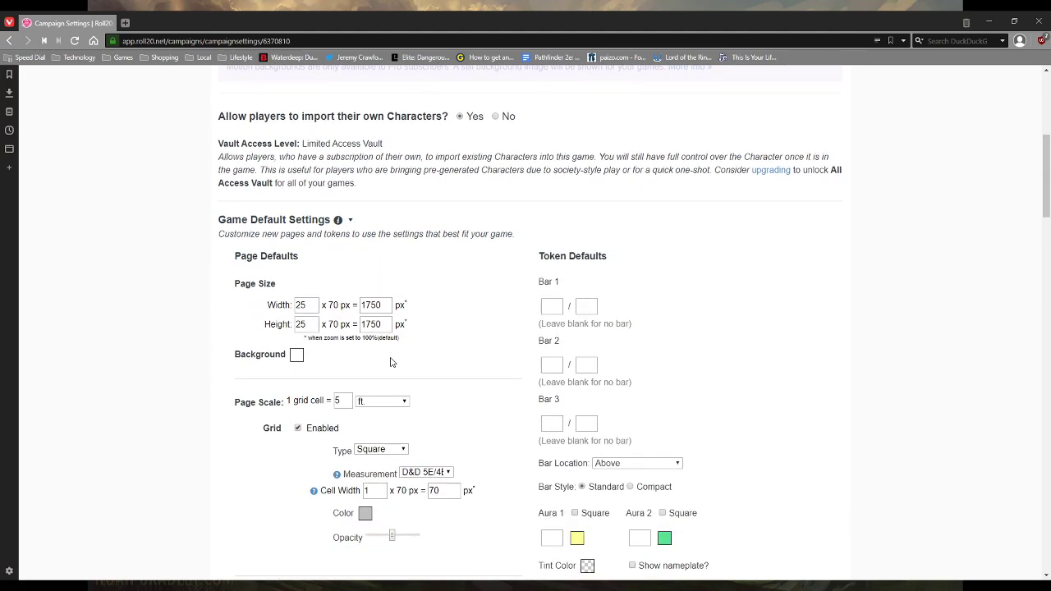
pyautogui.scroll(-1, 592, 457)
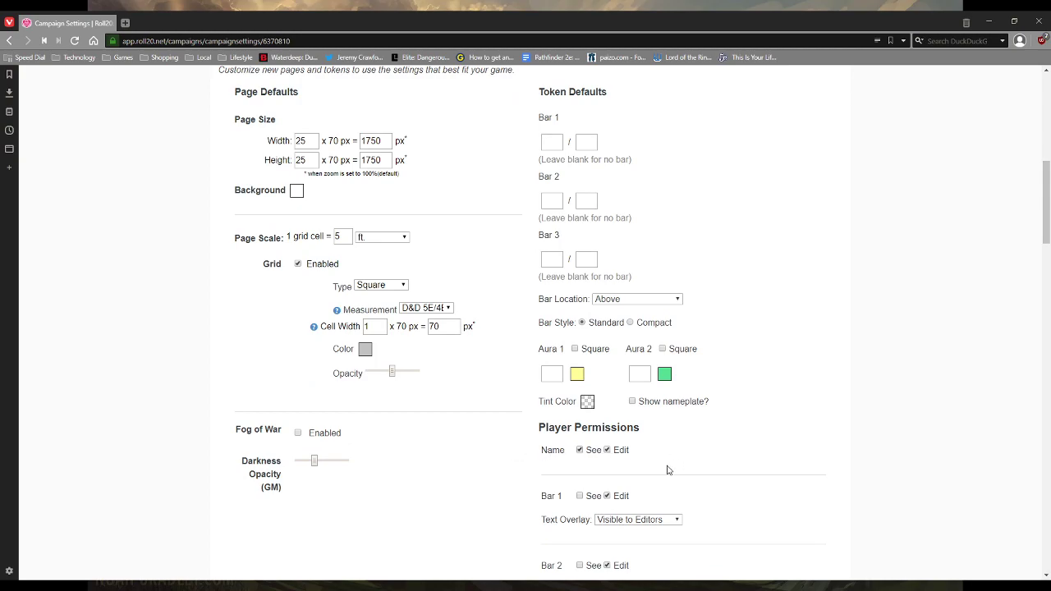
pyautogui.scroll(-8, 514, 403)
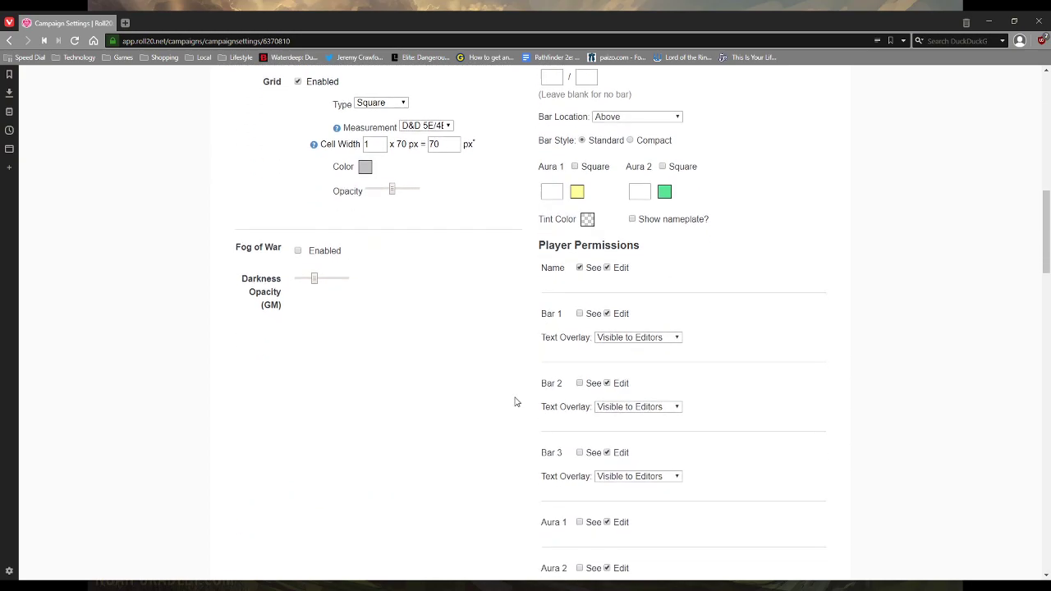
pyautogui.scroll(6, 362, 394)
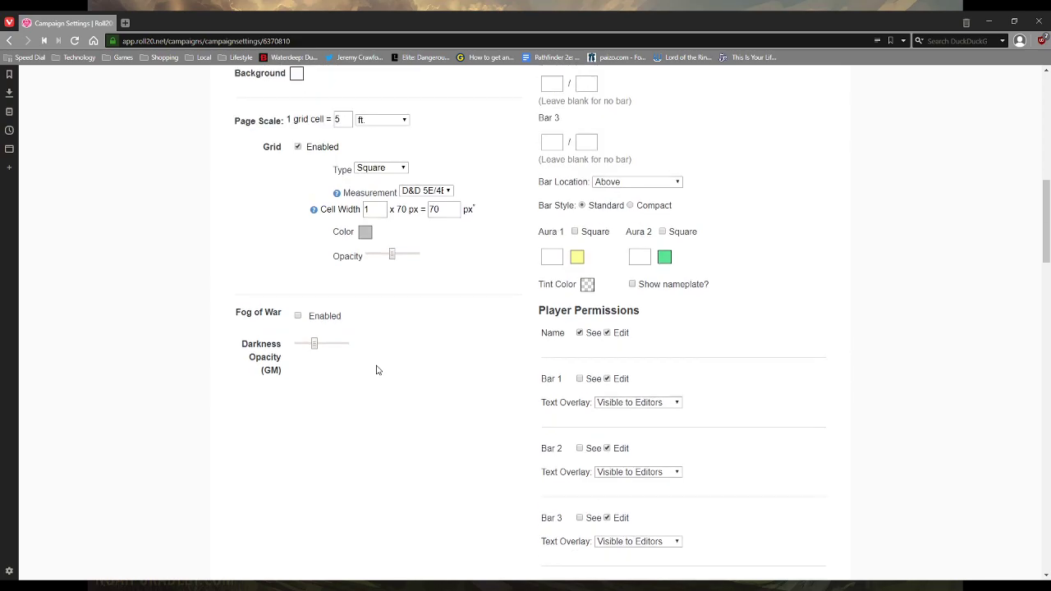
pyautogui.scroll(1, 337, 244)
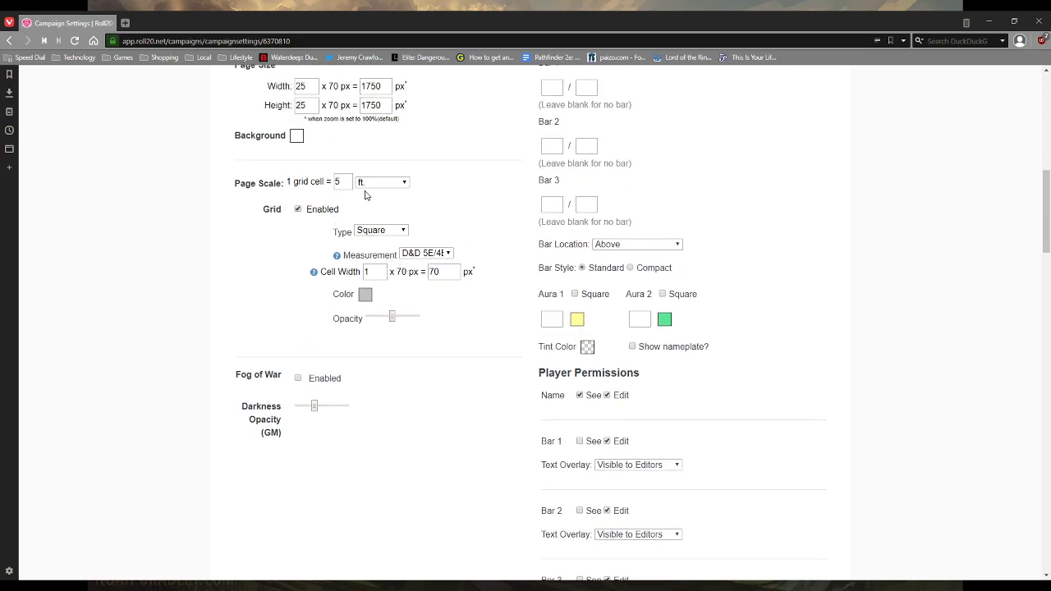
pyautogui.scroll(-6, 402, 344)
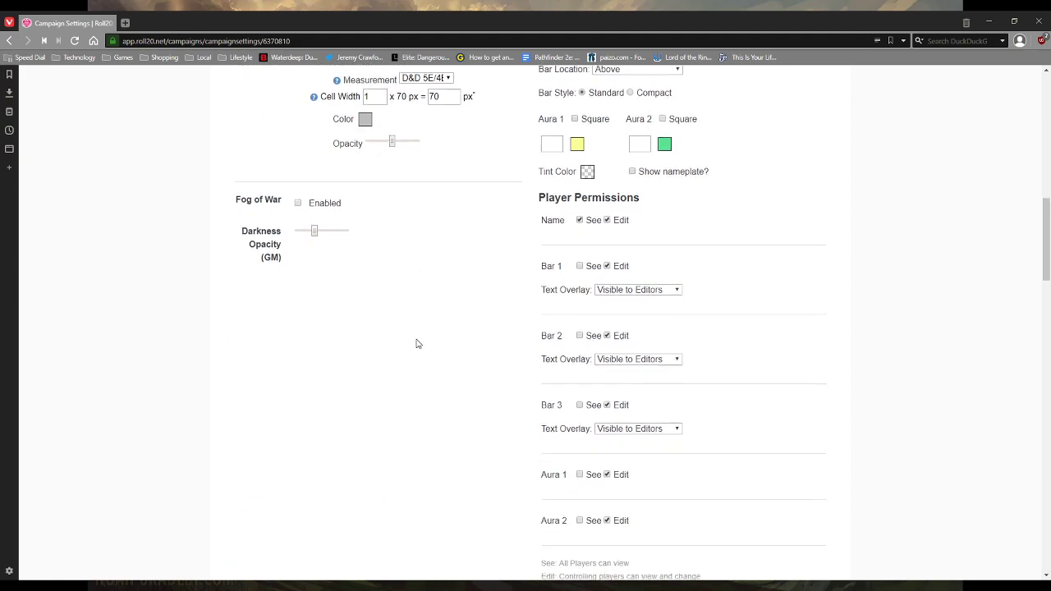
pyautogui.click(286, 441)
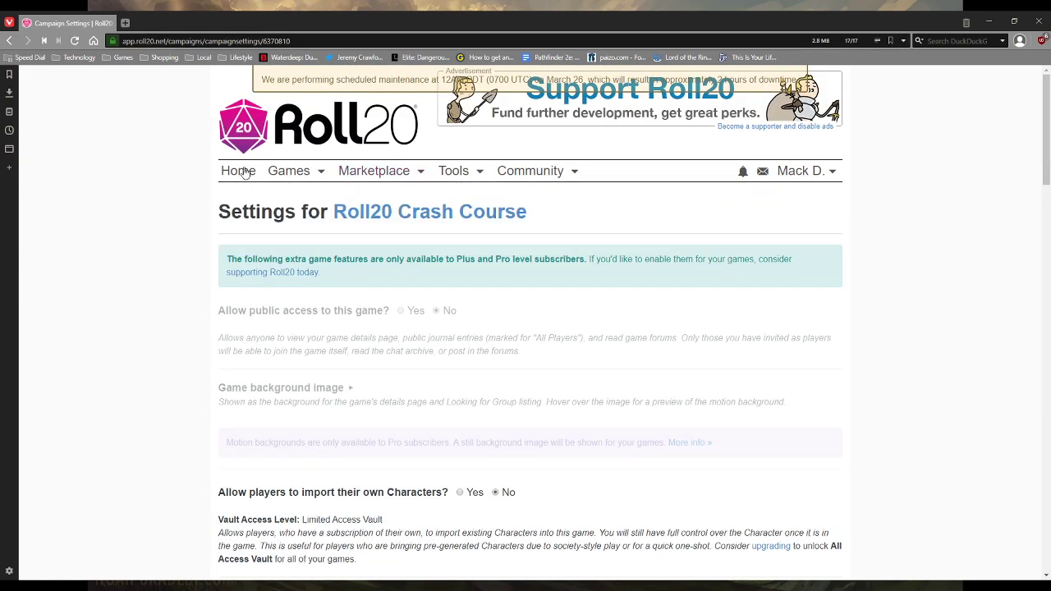
# Return to the Roll20 Crash Course page by way of the home page and launch the game.
pyautogui.click(244, 173)
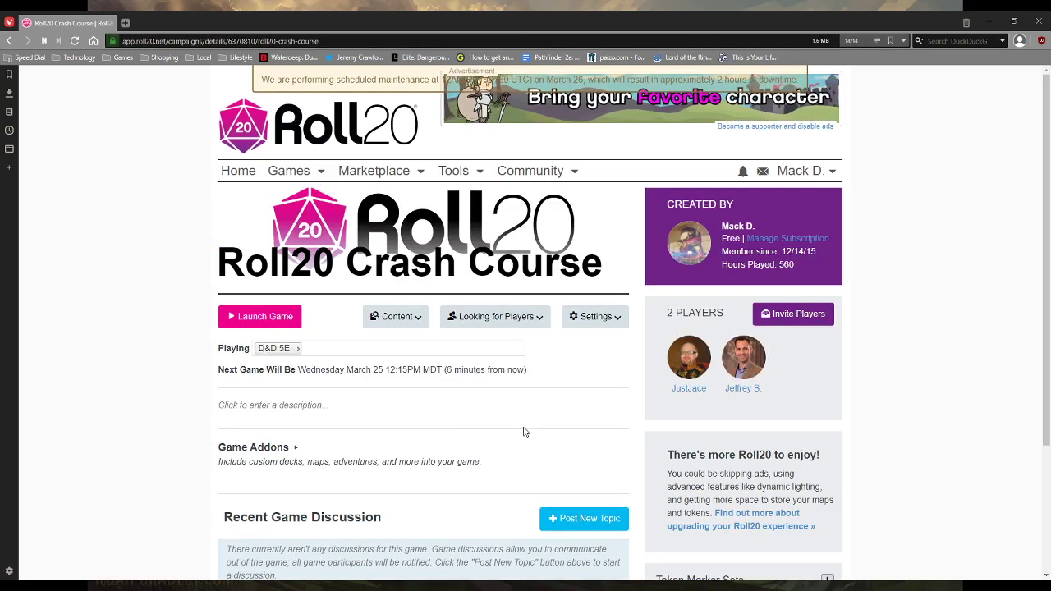
pyautogui.click(280, 325)
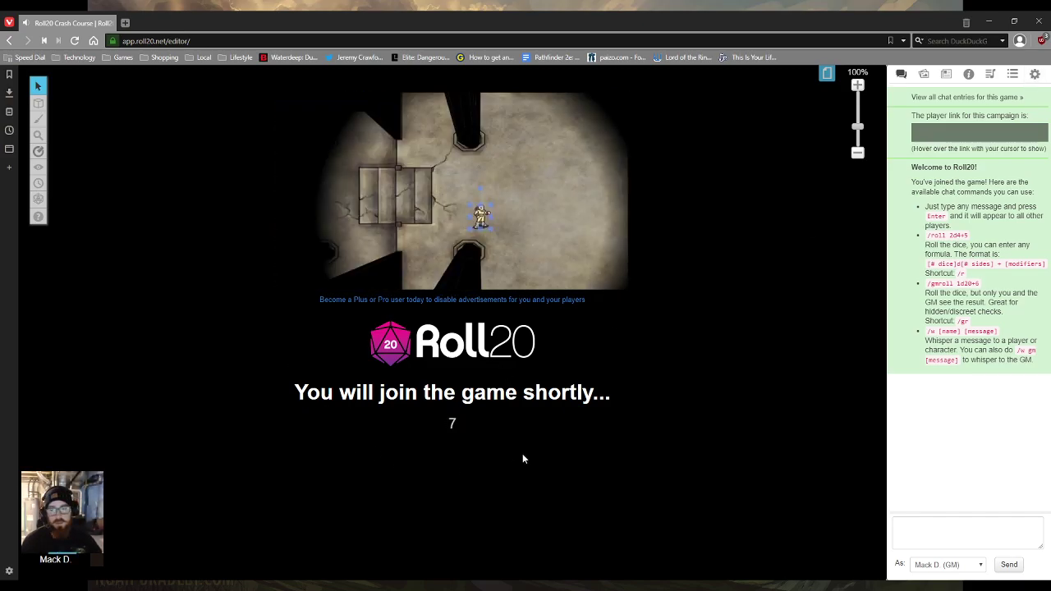
# In the game settings, set both broadcasting to and receiving from others to Video only, and reconnect the chat.
pyautogui.click(1035, 74)
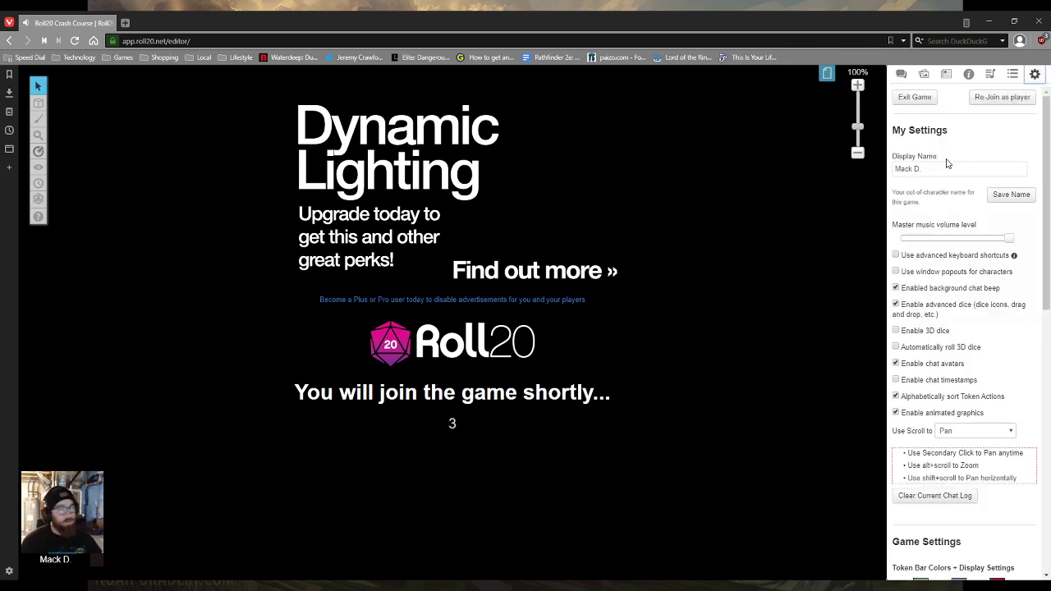
pyautogui.scroll(-5, 953, 288)
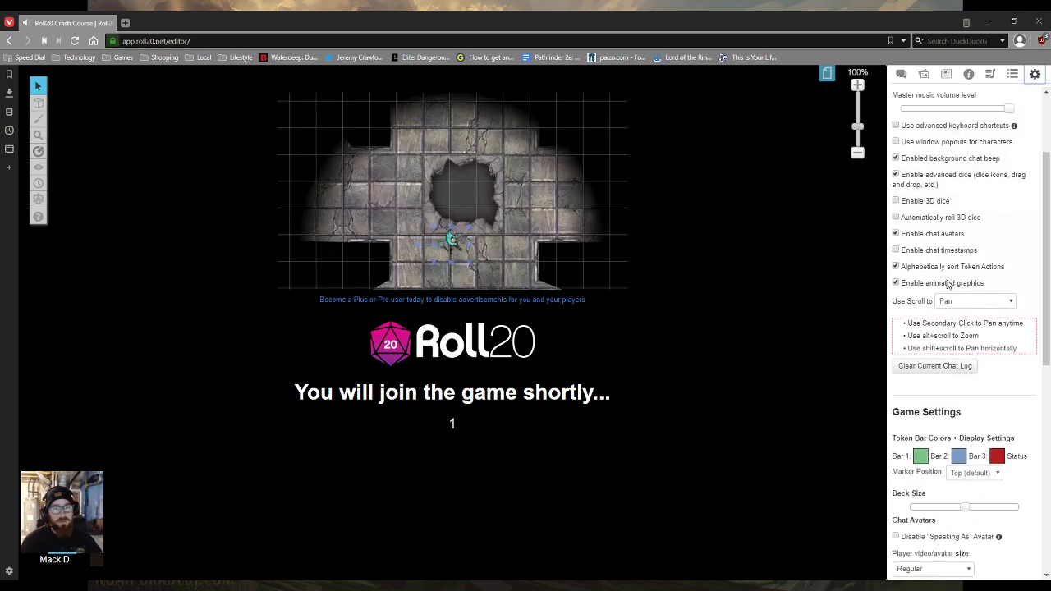
pyautogui.scroll(-5, 962, 328)
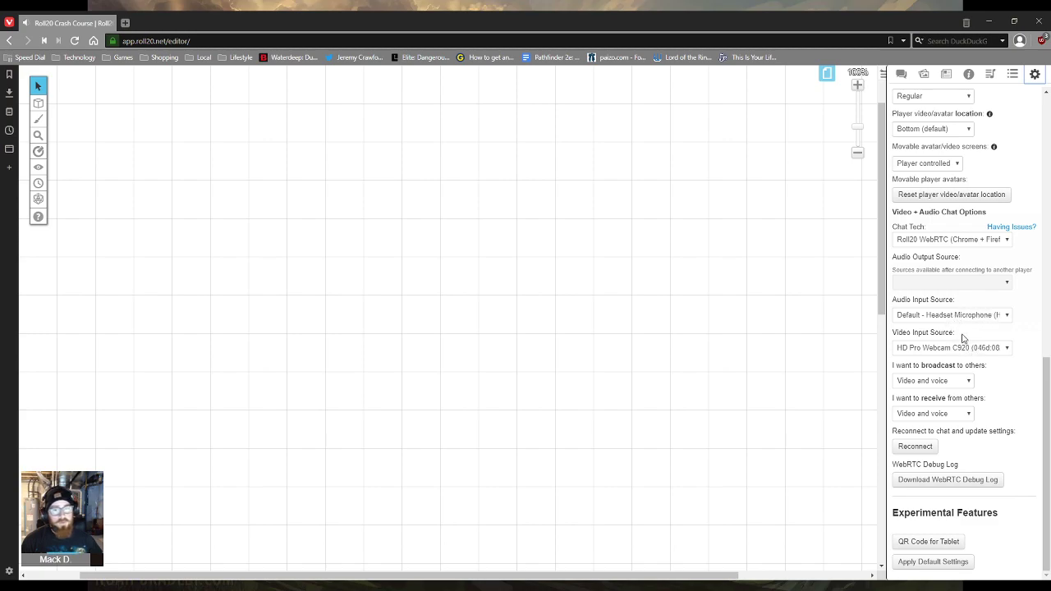
pyautogui.click(945, 385)
pyautogui.click(942, 407)
pyautogui.click(943, 414)
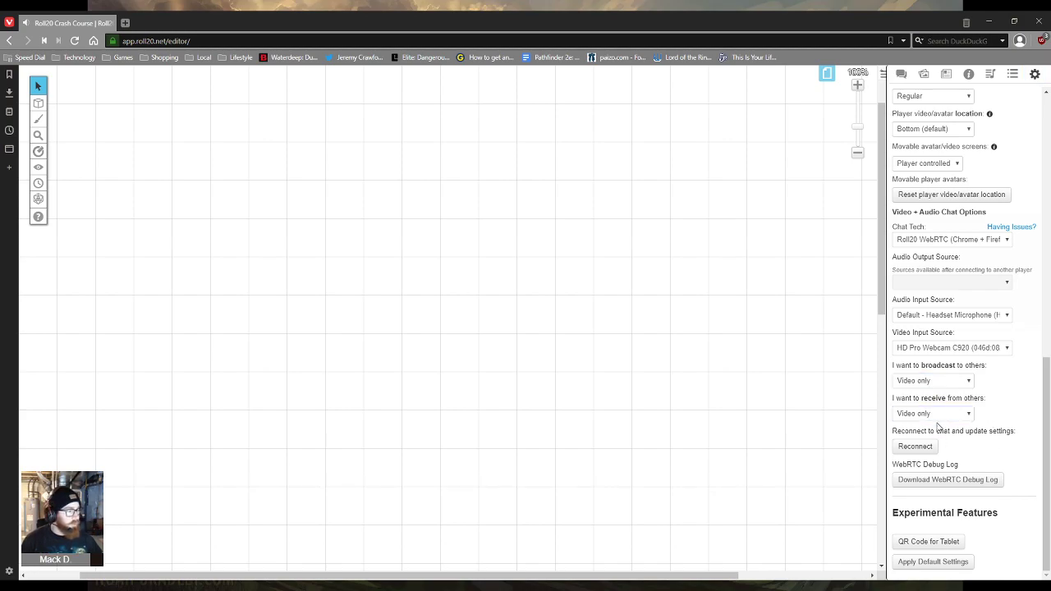
pyautogui.click(916, 448)
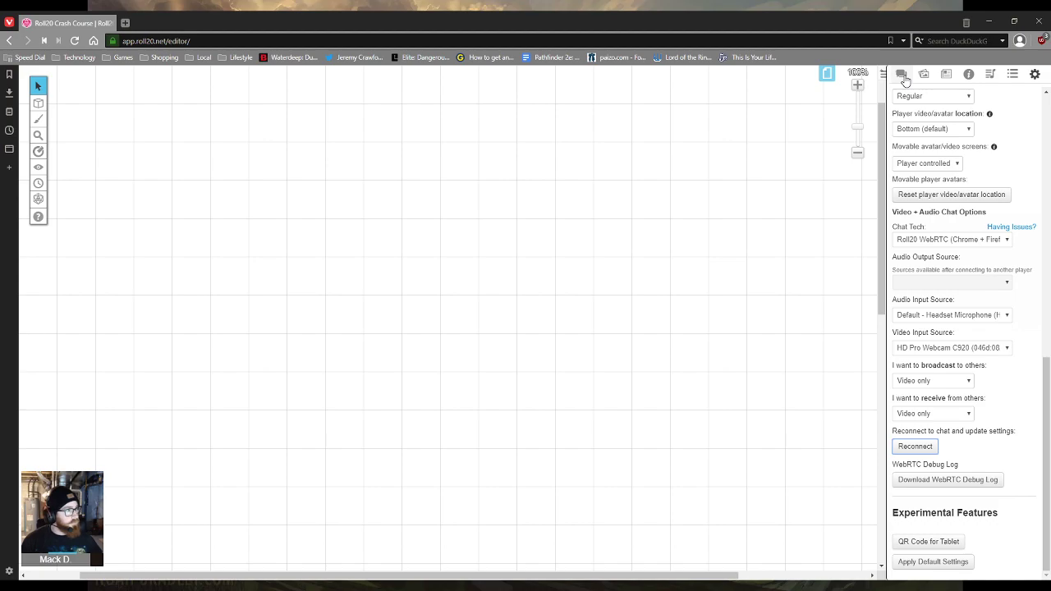
# Try the Names only and Small player video/avatar sizes, and return the size to Regular.
pyautogui.scroll(2, 925, 165)
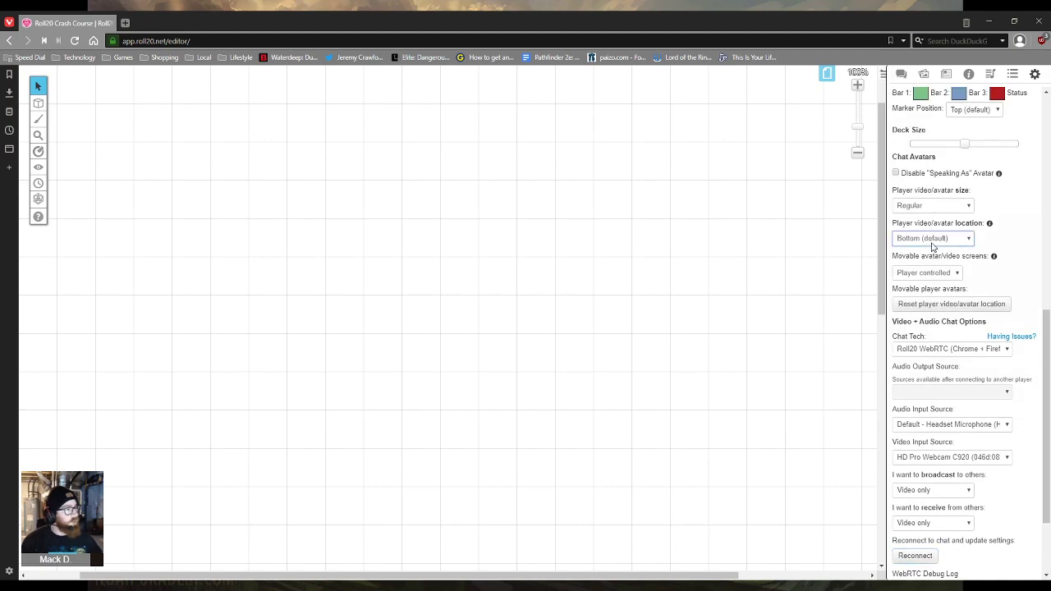
pyautogui.click(938, 212)
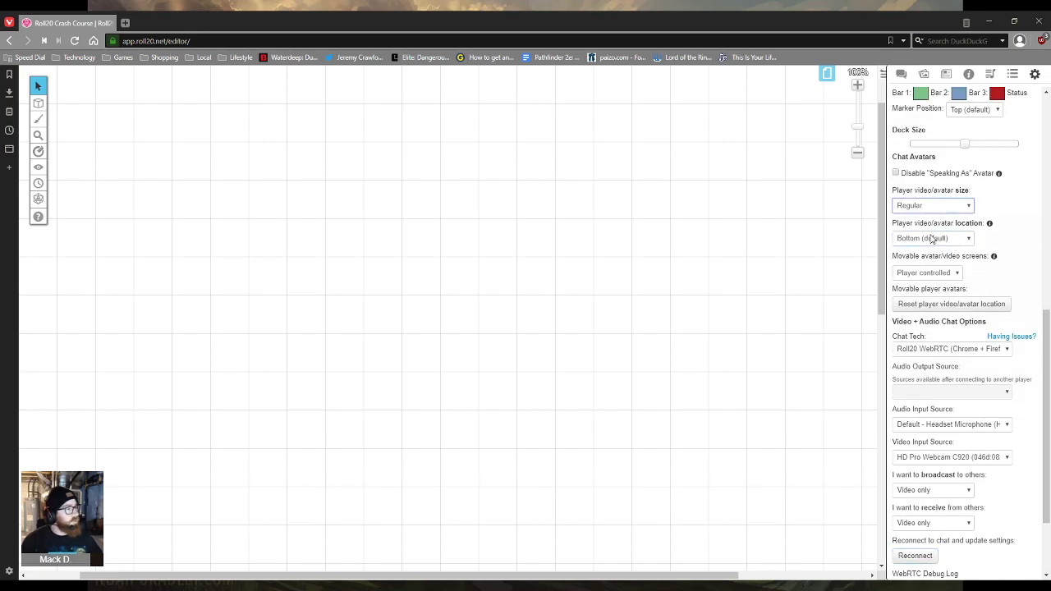
pyautogui.click(934, 239)
pyautogui.click(936, 248)
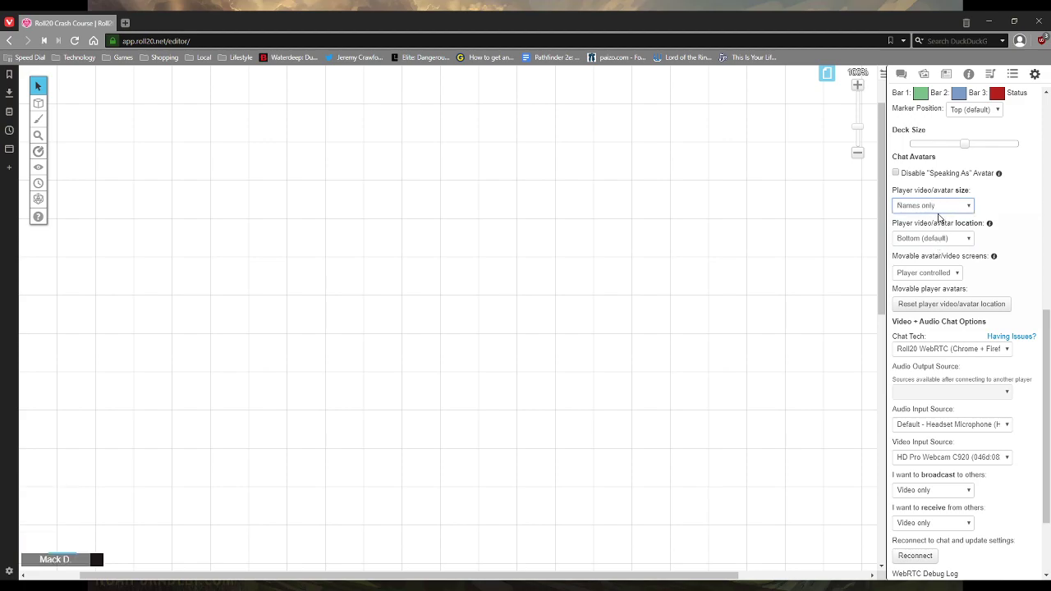
pyautogui.click(940, 206)
pyautogui.click(937, 222)
pyautogui.click(937, 207)
pyautogui.click(936, 237)
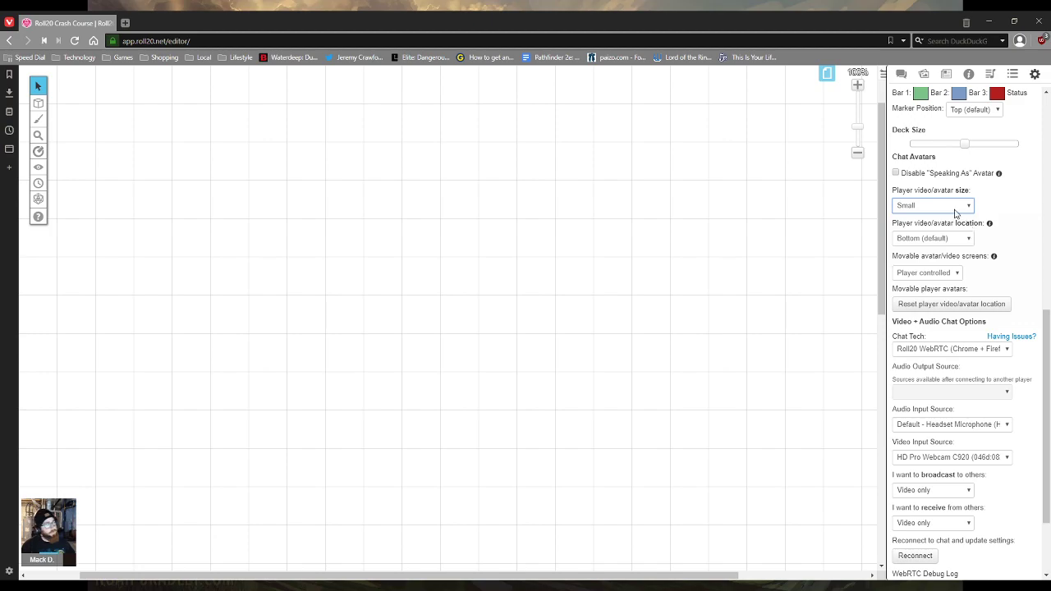
pyautogui.press('Down')
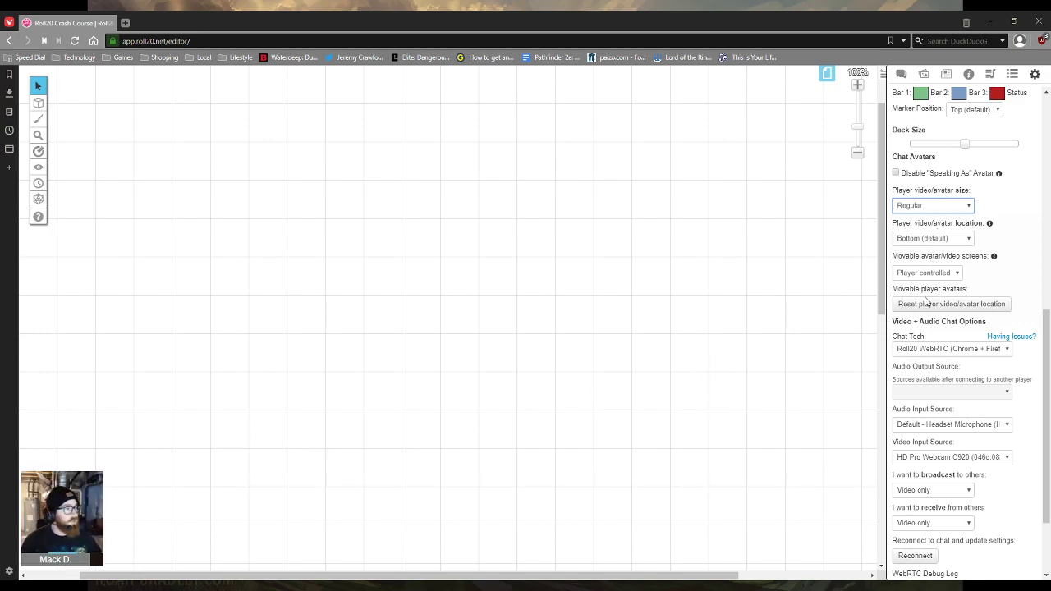
# Leave the settings, glance at the art library and bring up the game chat.
pyautogui.scroll(3, 927, 292)
pyautogui.scroll(3, 937, 299)
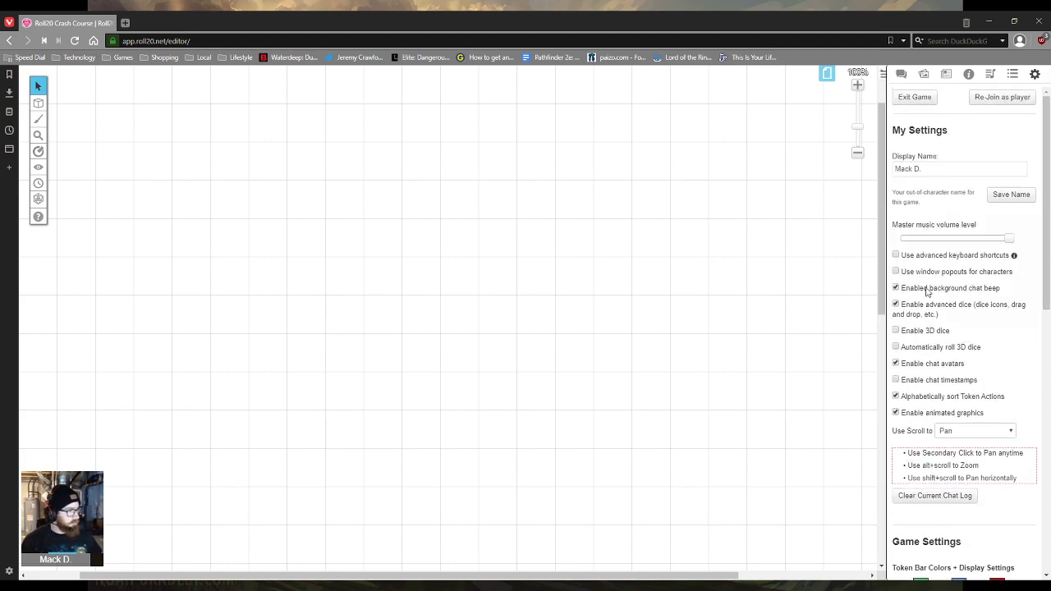
pyautogui.click(930, 75)
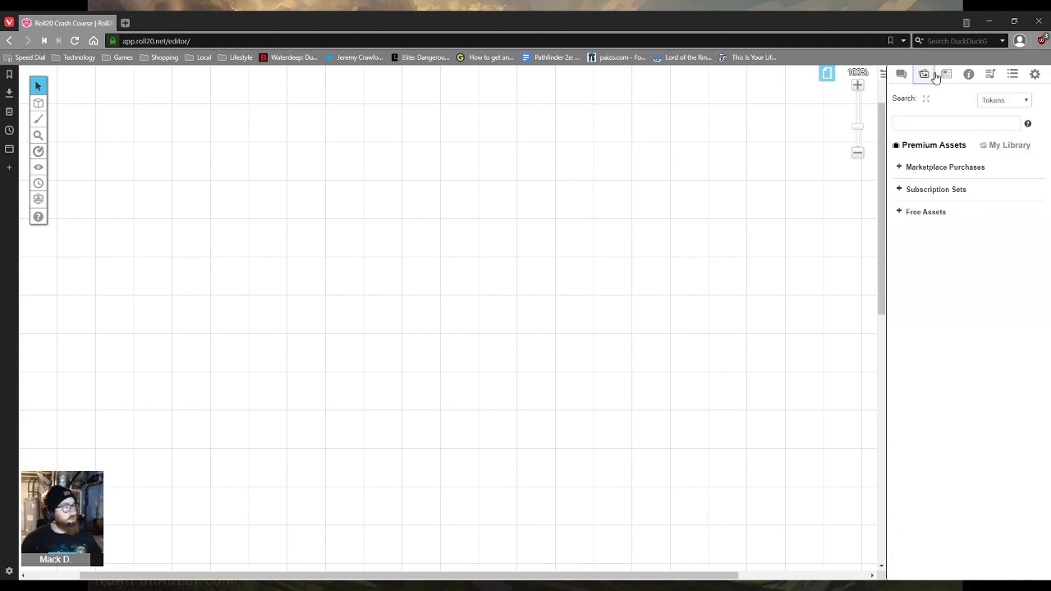
pyautogui.click(904, 76)
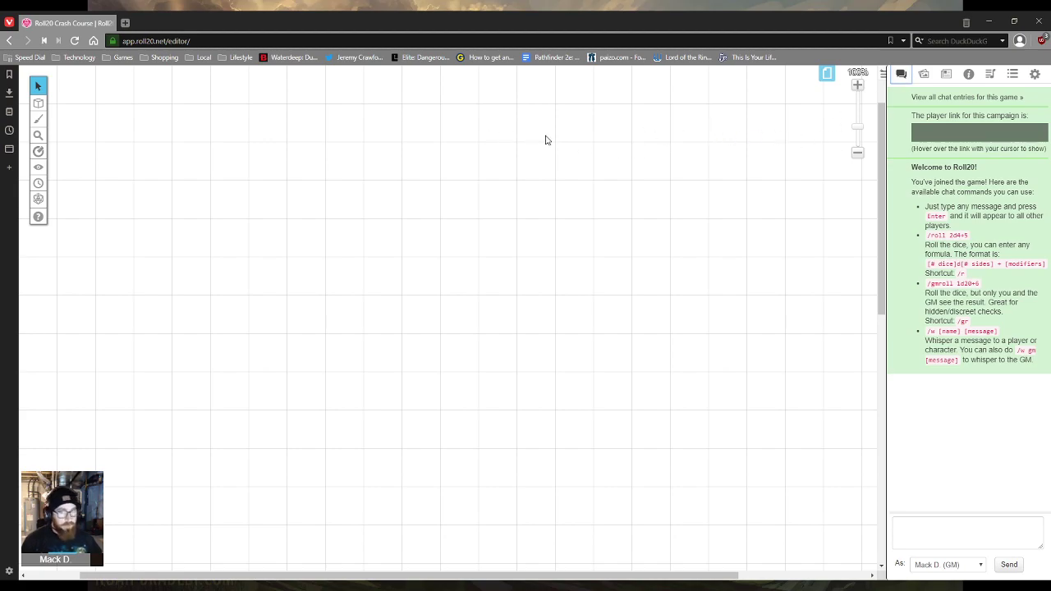
# Create a new page for the game and name it Forest Encounter.
pyautogui.click(827, 76)
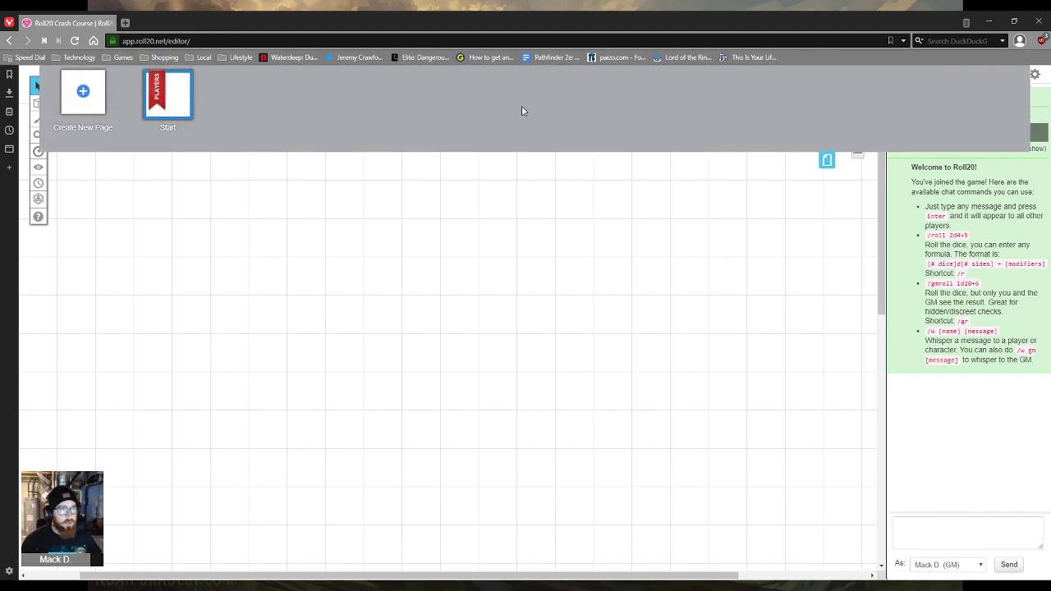
pyautogui.moveTo(168, 105)
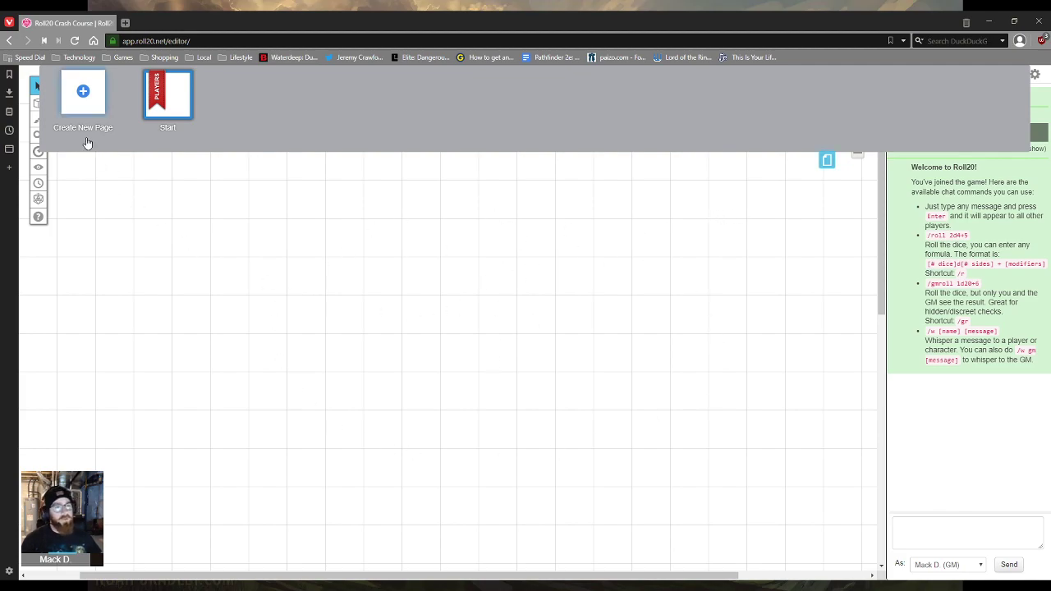
pyautogui.click(83, 101)
pyautogui.click(261, 128)
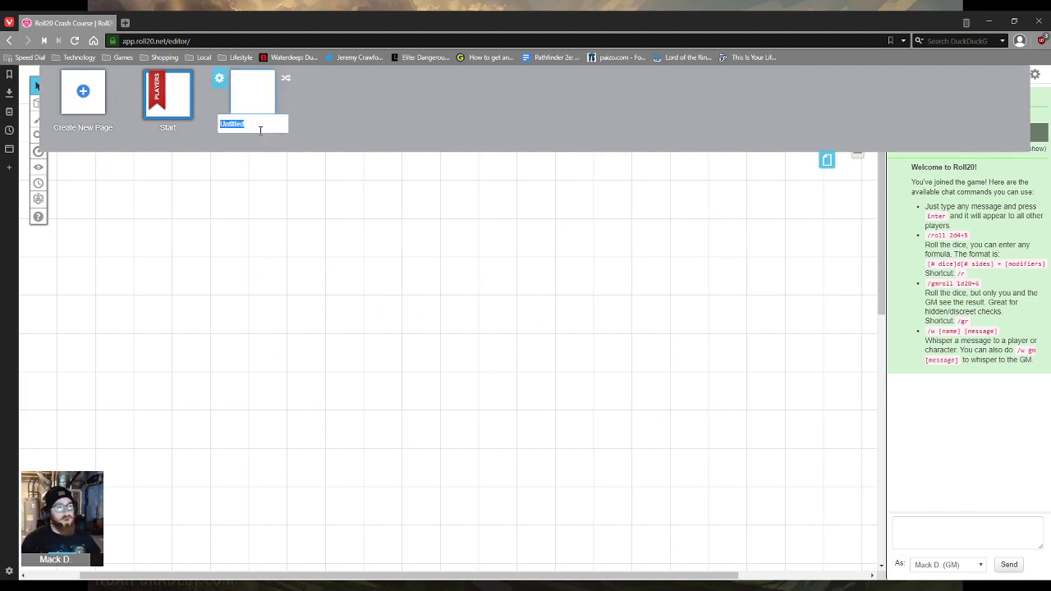
pyautogui.write('Forest Encounter')
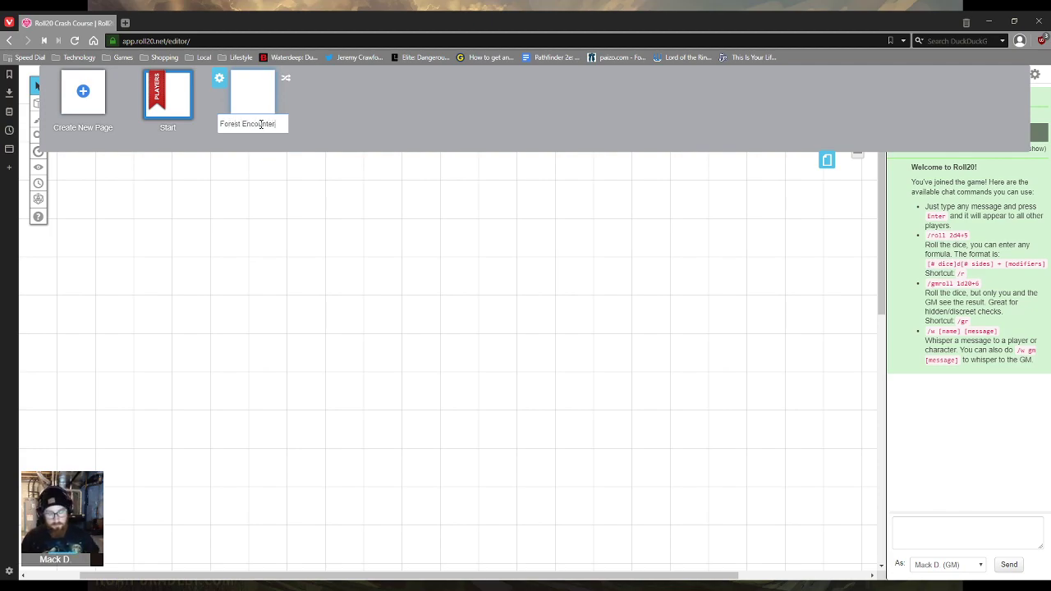
pyautogui.press('Return')
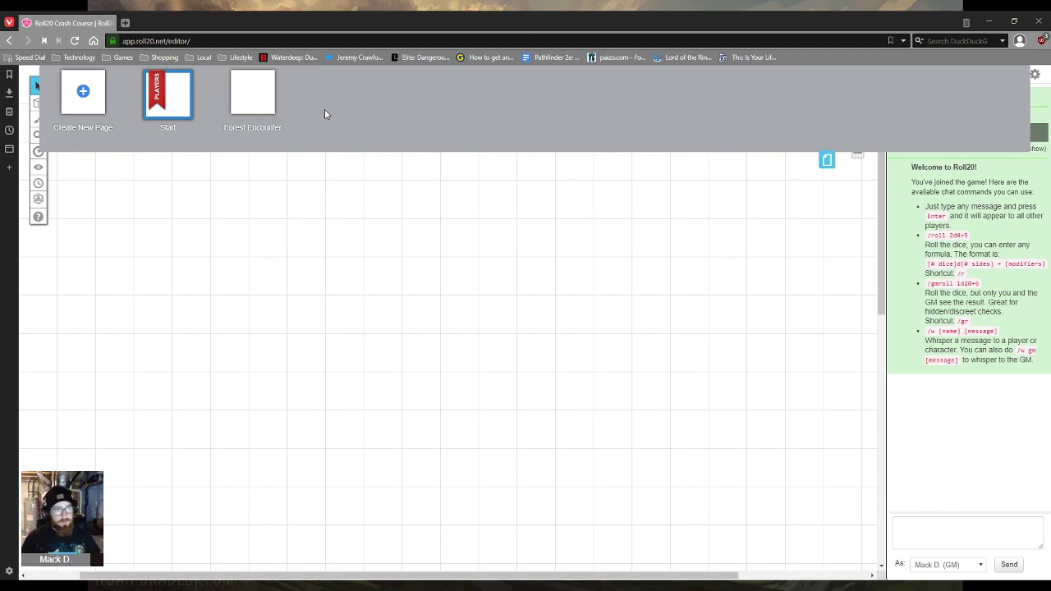
pyautogui.doubleClick(258, 125)
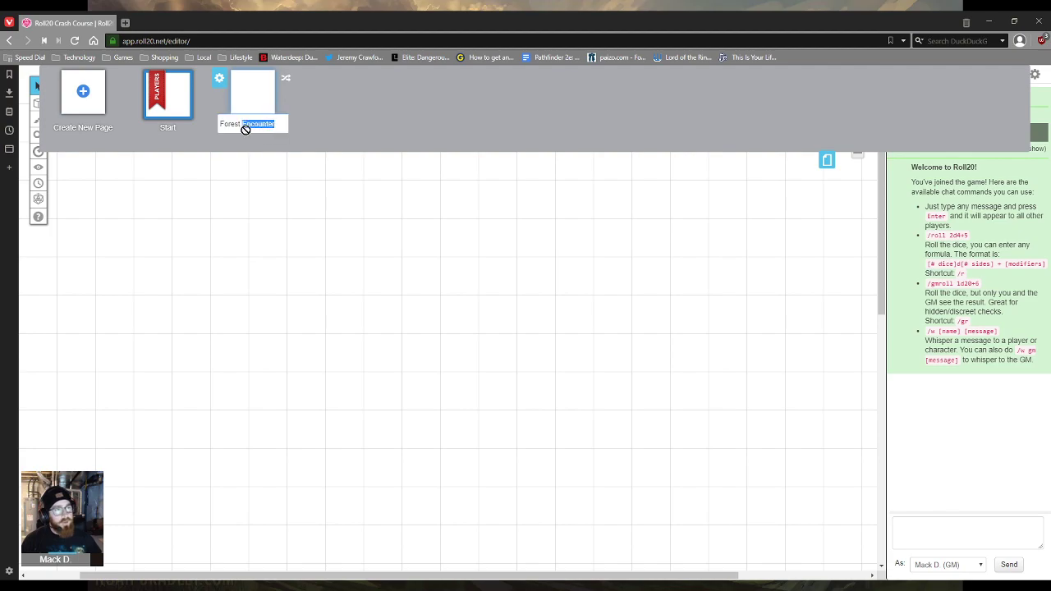
pyautogui.moveTo(285, 124); pyautogui.dragTo(188, 133)
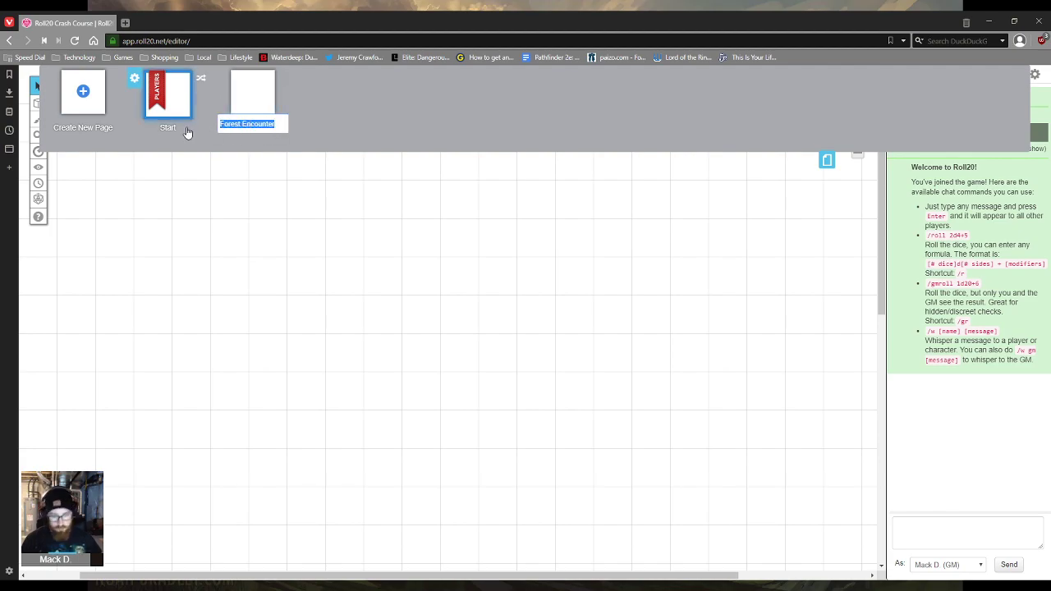
pyautogui.click(395, 118)
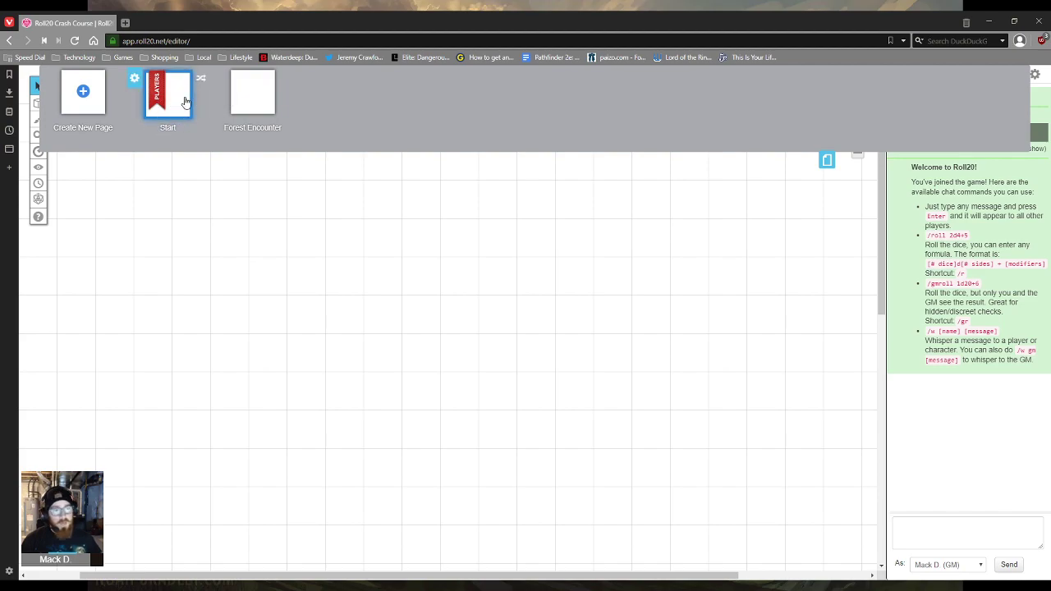
# Open the Forest Encounter page and set its view to 60% so the map grid fits better.
pyautogui.click(251, 108)
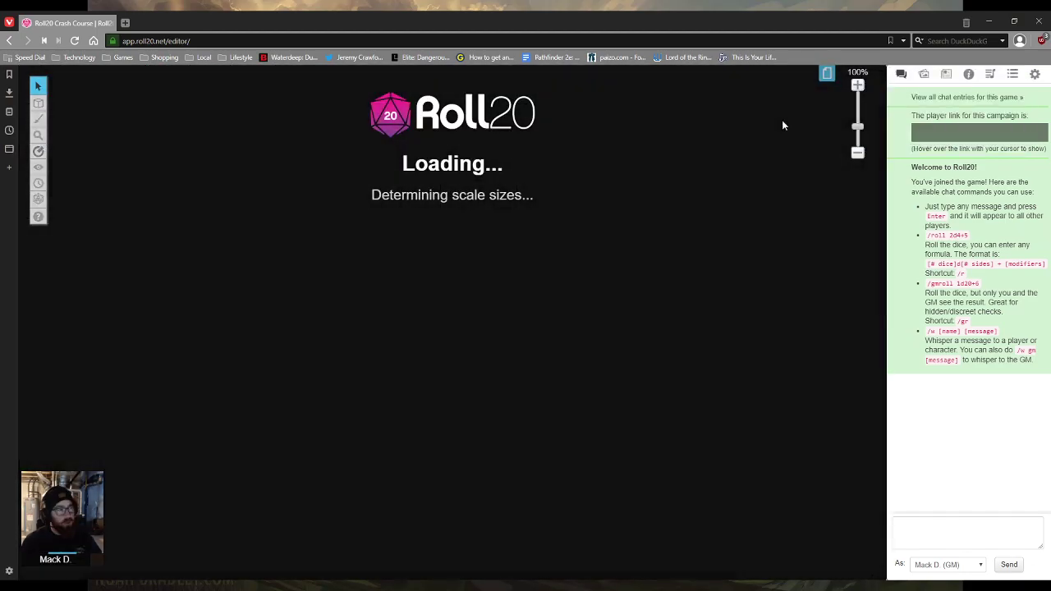
pyautogui.click(858, 154)
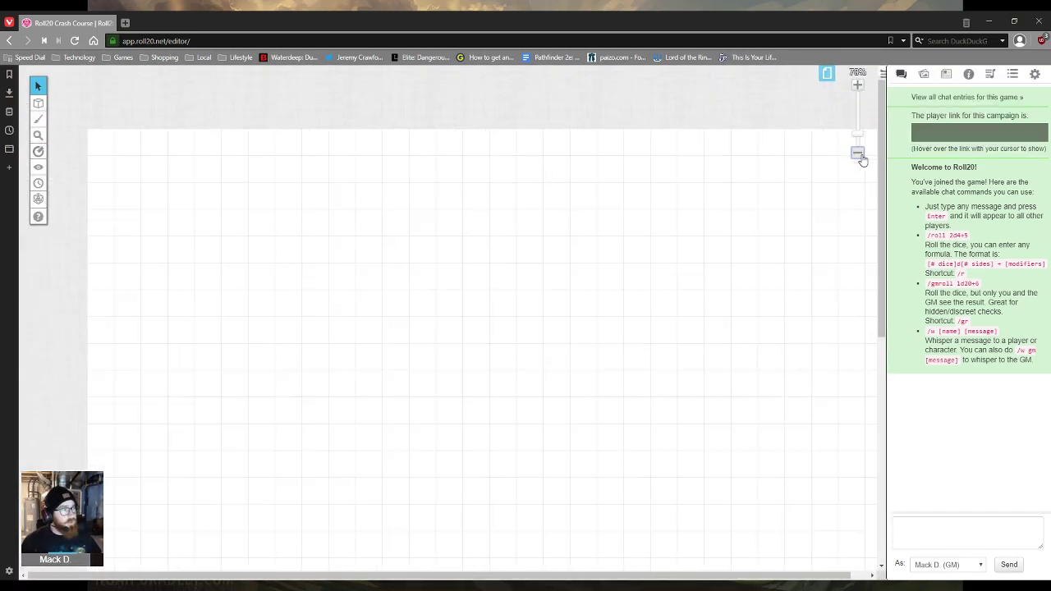
pyautogui.moveTo(881, 202); pyautogui.dragTo(882, 222)
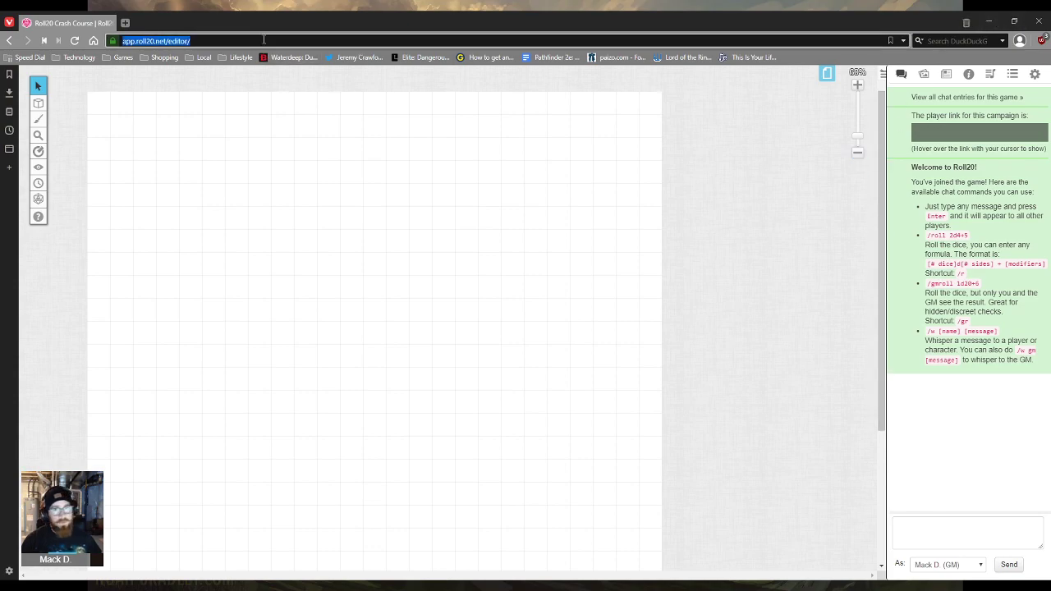
# Search the web for "forest battle map" in a new browser tab and show the image results.
pyautogui.hotkey('ctrl', 't')
pyautogui.write('forest battle')
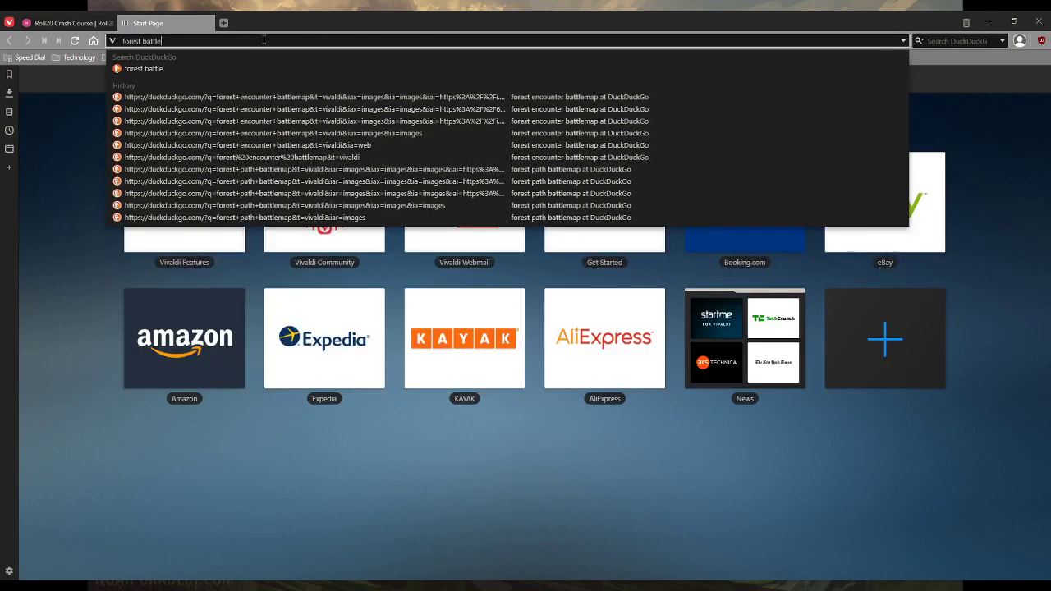
pyautogui.press('Return')
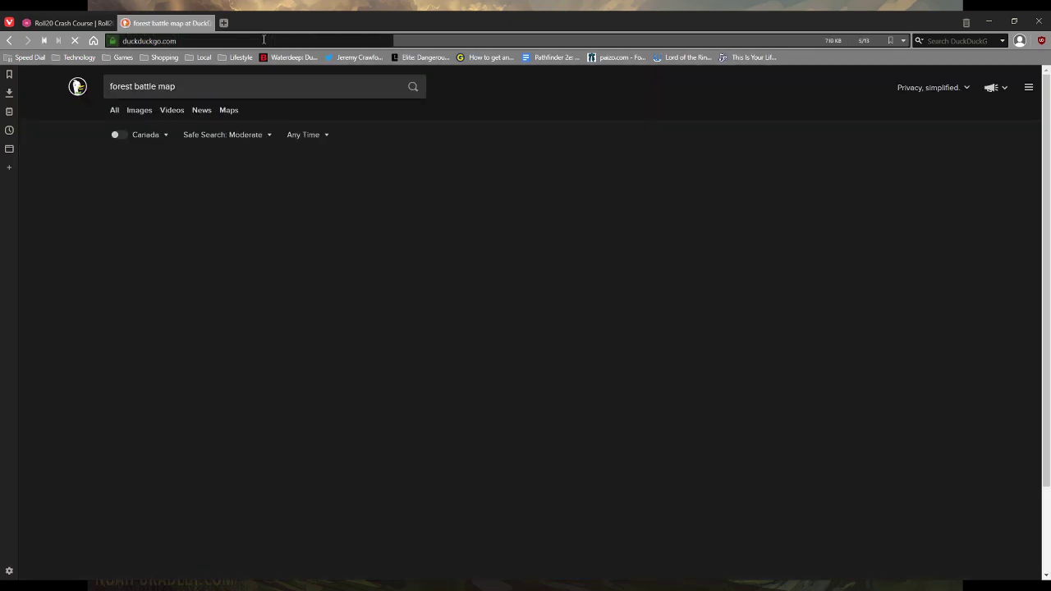
pyautogui.click(142, 112)
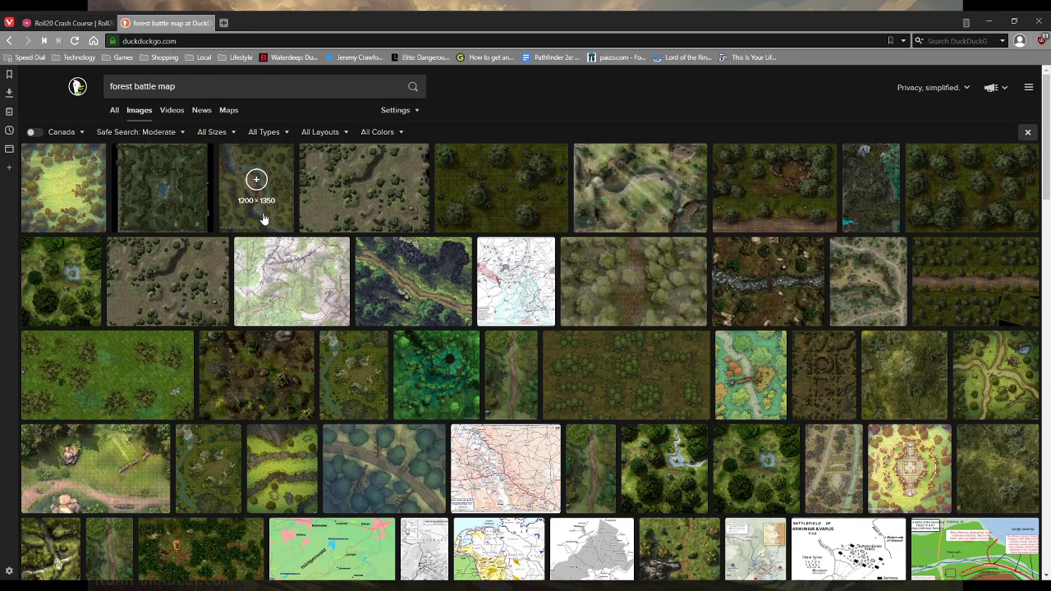
# Open the image file of the 1200 × 1350 Forest Stream Battlemap and inspect it at full size.
pyautogui.click(263, 215)
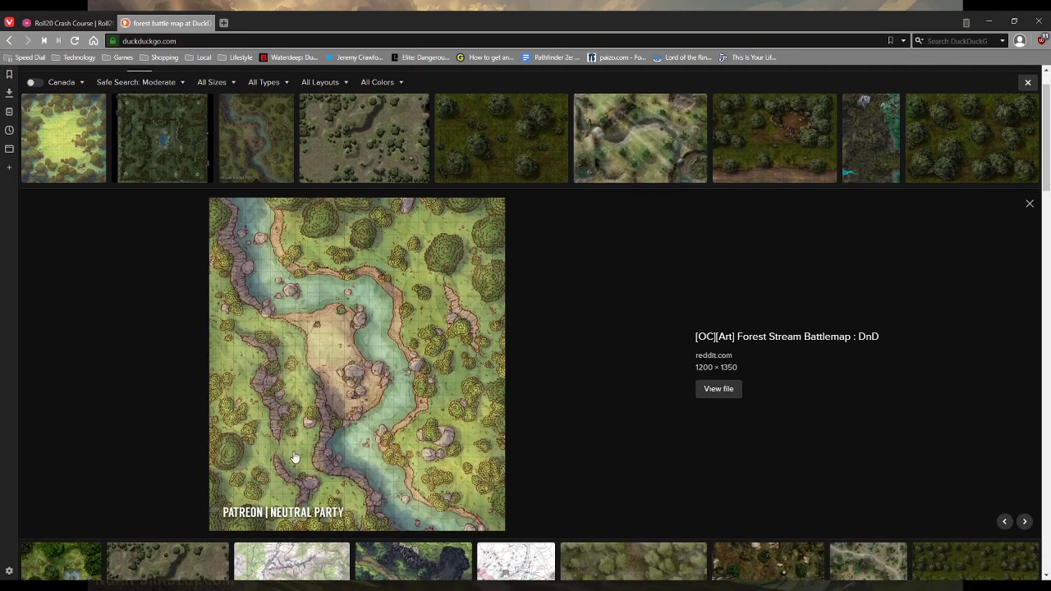
pyautogui.click(718, 389)
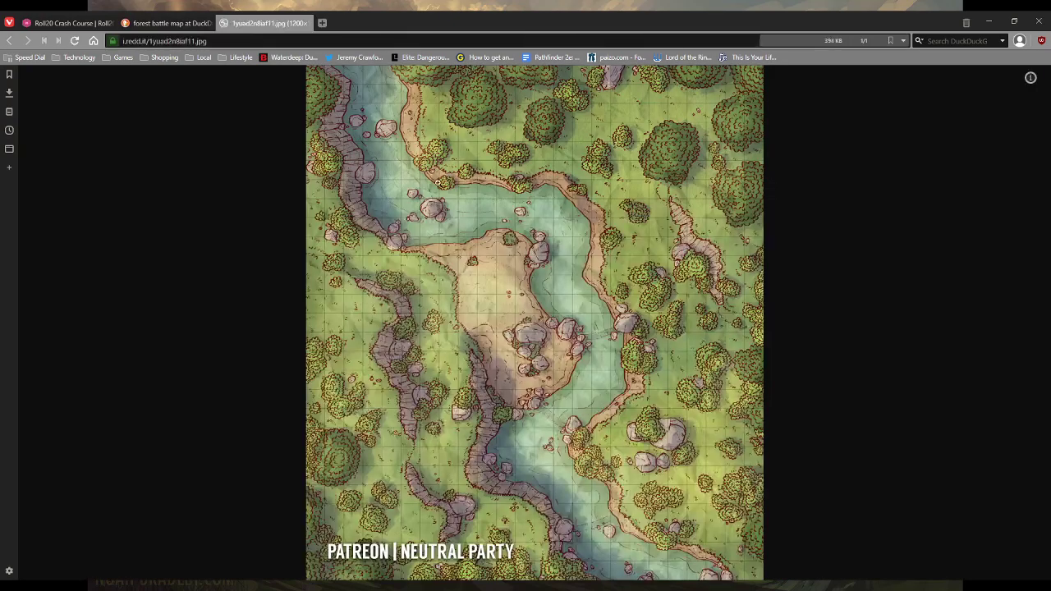
pyautogui.click(529, 327)
pyautogui.scroll(-3, 529, 327)
pyautogui.scroll(3, 529, 326)
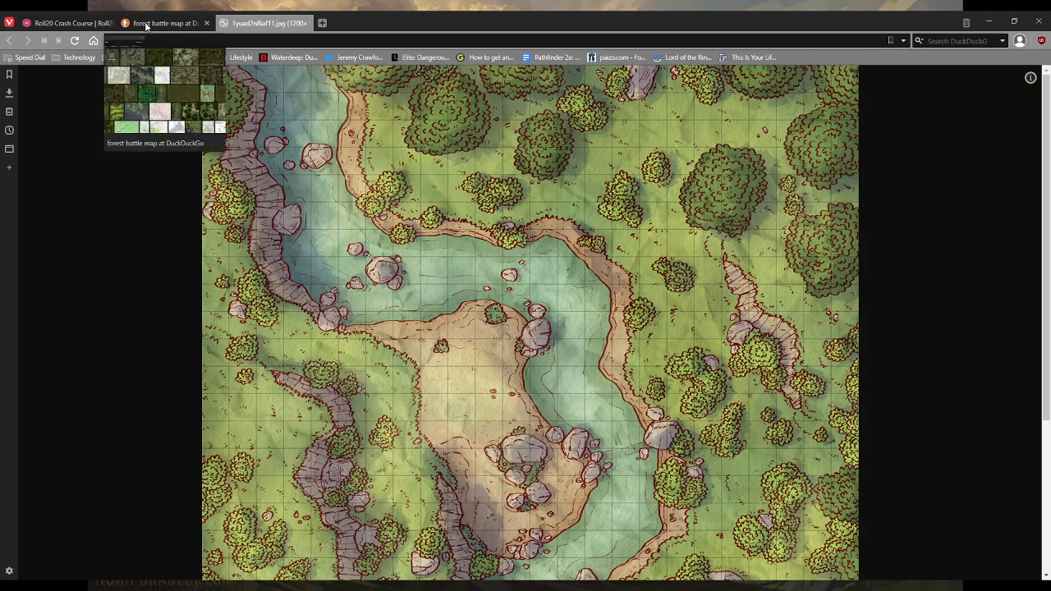
# Switch back to Roll20, place the forest stream map image on the Forest Encounter page and move it toward the page's centre.
pyautogui.click(51, 23)
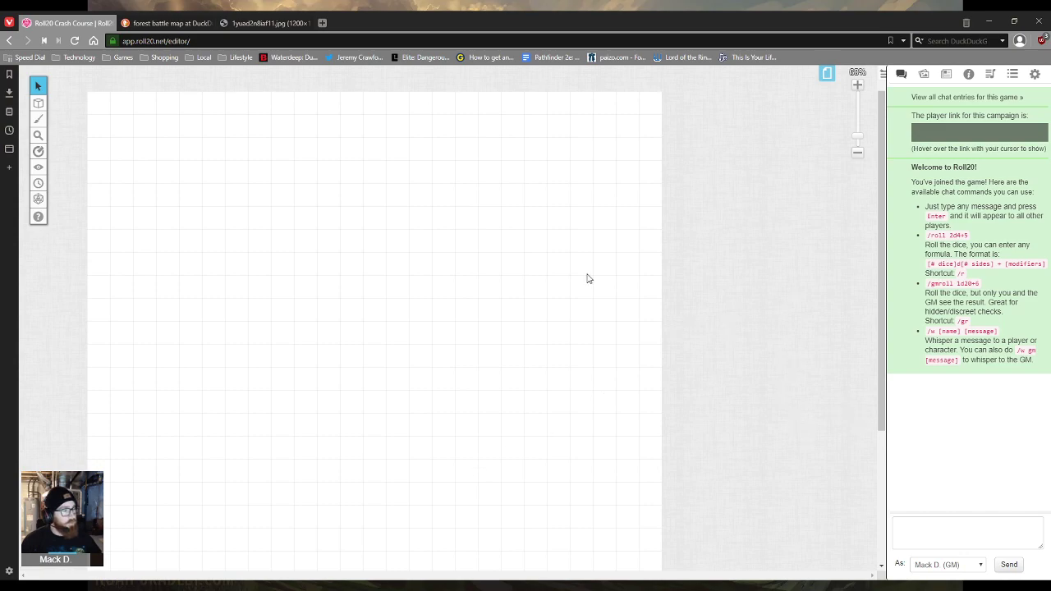
pyautogui.moveTo(323, 277); pyautogui.dragTo(323, 278)
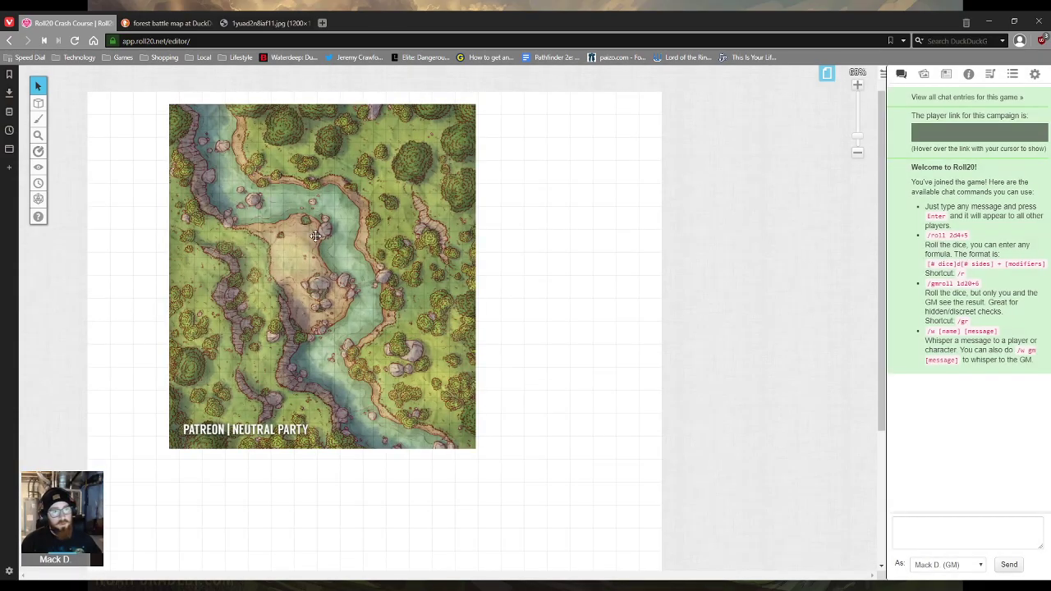
pyautogui.click(380, 226)
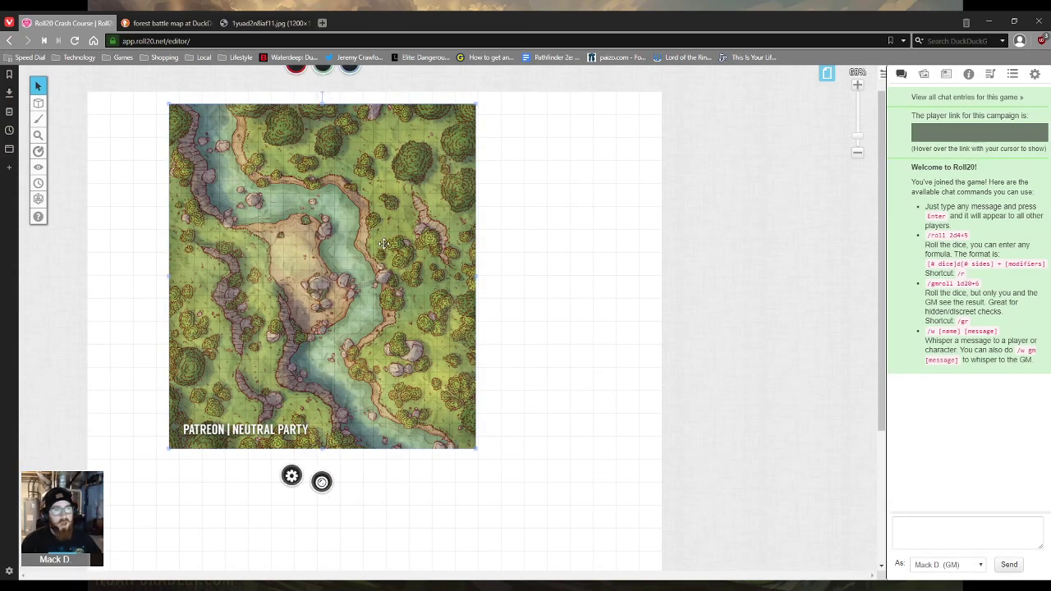
pyautogui.moveTo(380, 227); pyautogui.dragTo(492, 294)
pyautogui.click(166, 298)
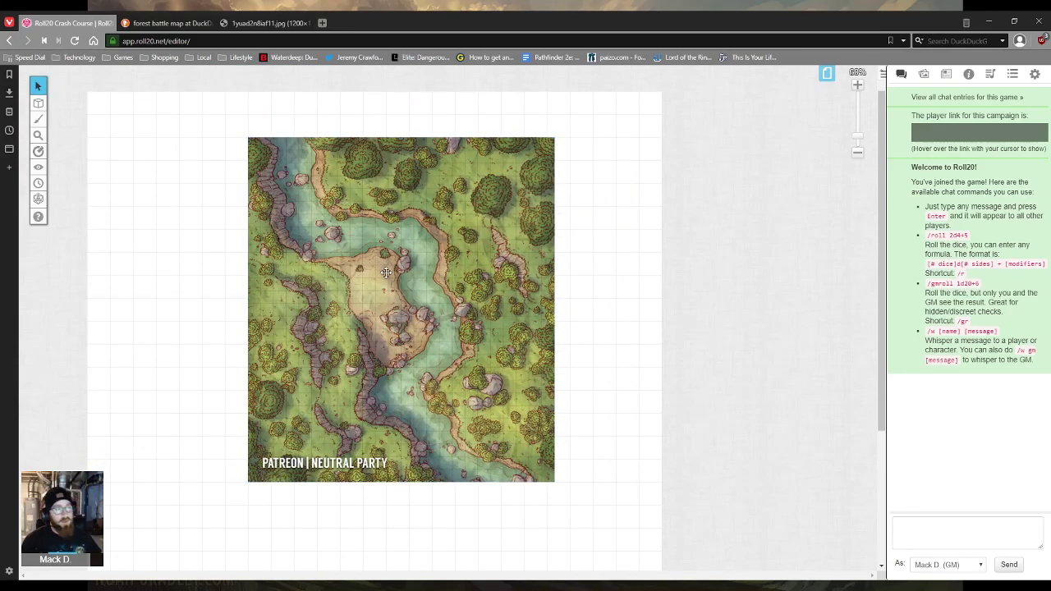
pyautogui.click(371, 265)
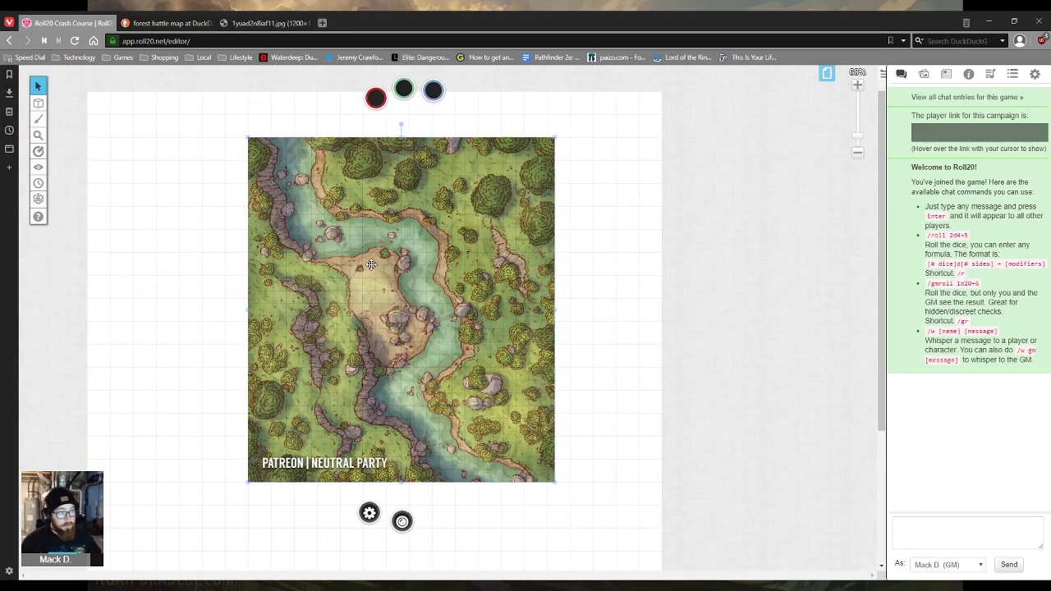
# Move the forest stream map image to the Map & Background layer and make that layer the active one.
pyautogui.rightClick(372, 269)
pyautogui.moveTo(404, 259)
pyautogui.click(454, 246)
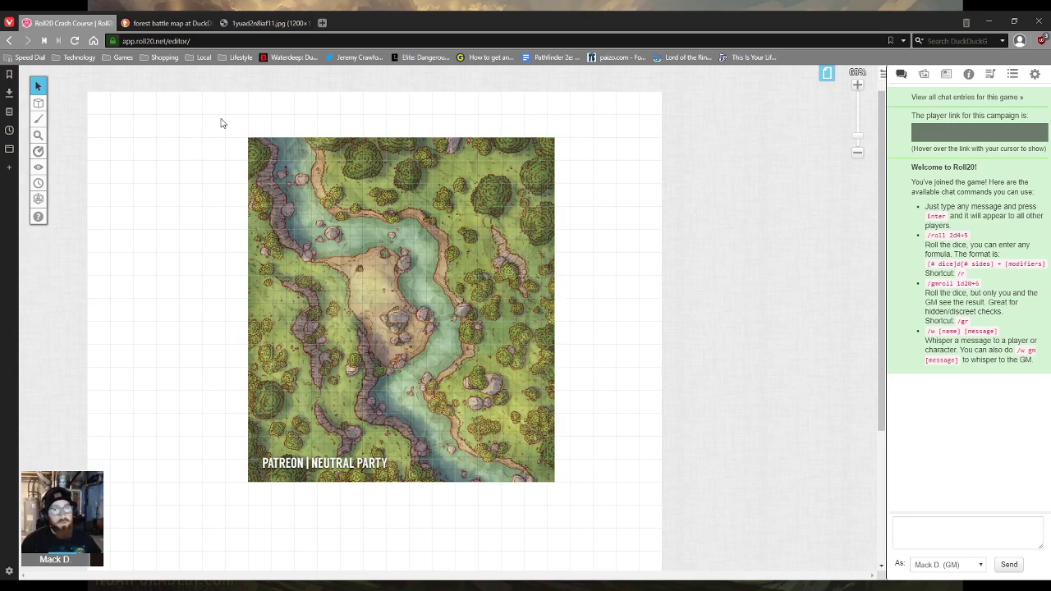
pyautogui.moveTo(38, 104)
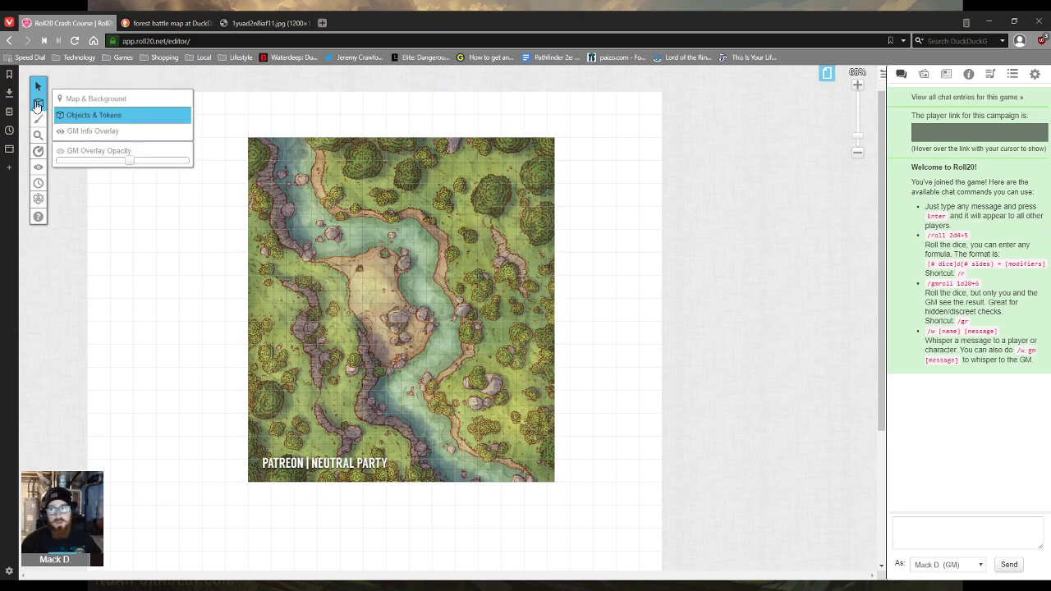
pyautogui.click(94, 99)
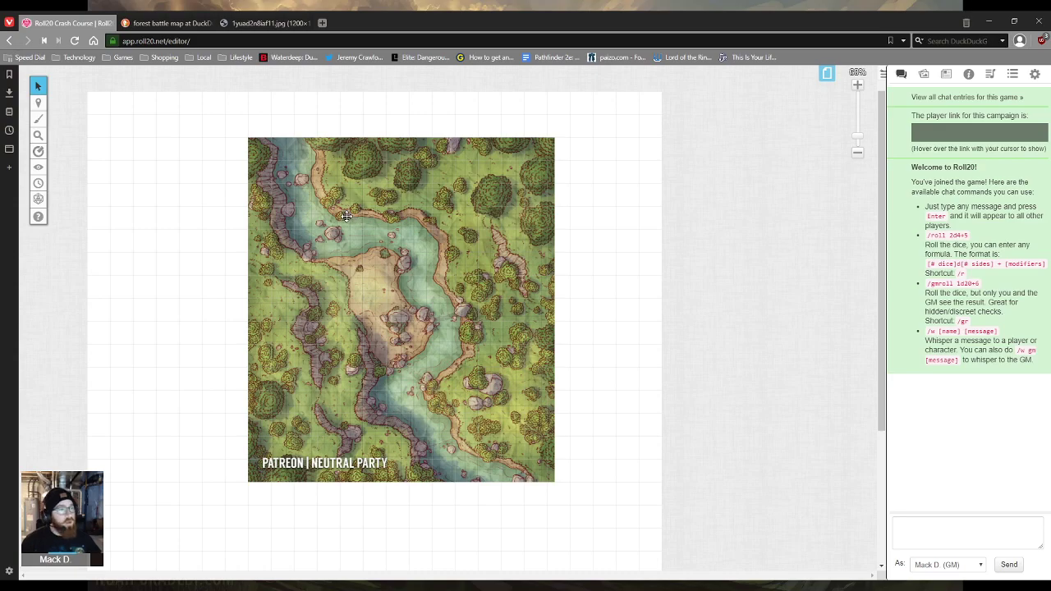
# Place the map image in the page's upper-left corner and enlarge it until it fills the full page height.
pyautogui.moveTo(443, 306); pyautogui.dragTo(278, 262)
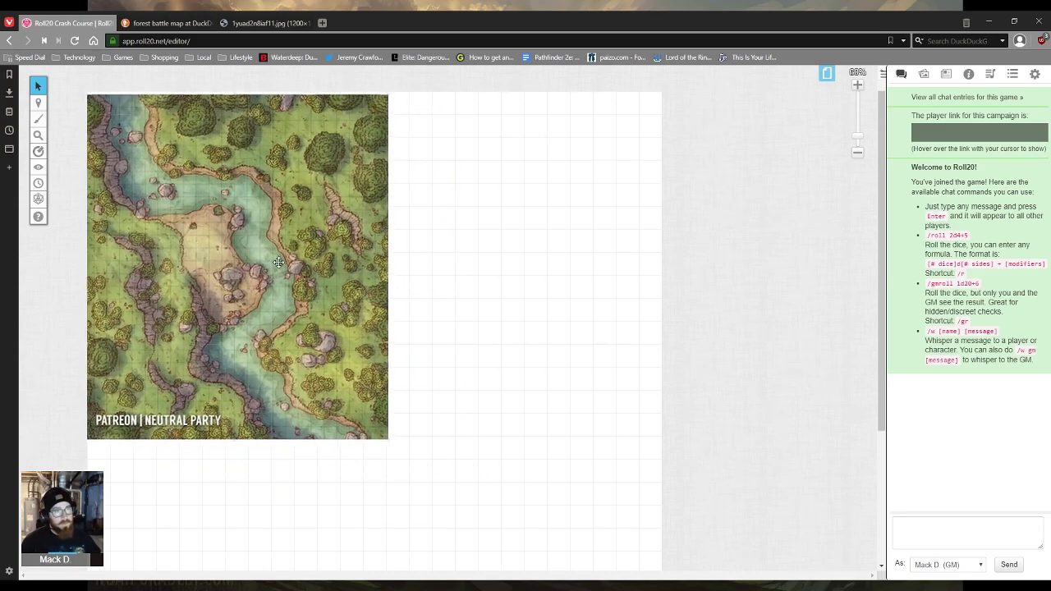
pyautogui.scroll(-2, 463, 348)
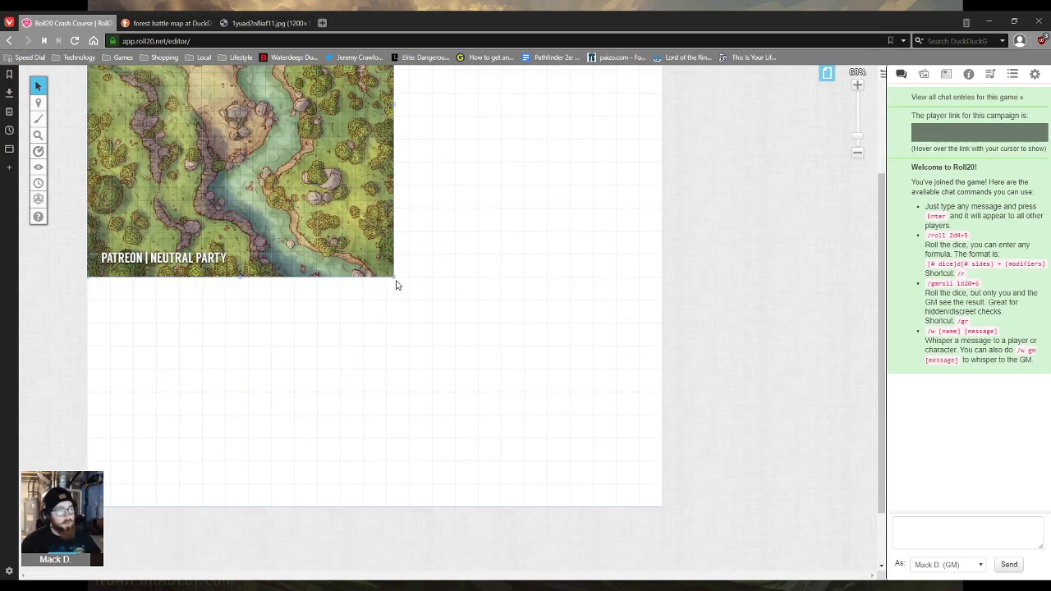
pyautogui.moveTo(394, 277); pyautogui.dragTo(619, 458)
pyautogui.moveTo(461, 349); pyautogui.dragTo(481, 331)
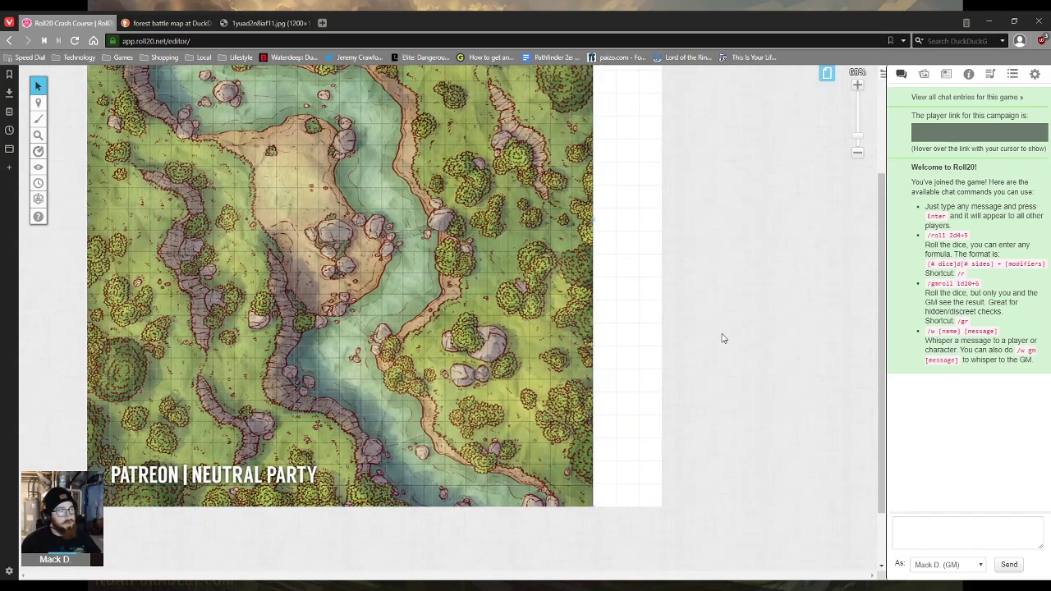
pyautogui.scroll(1, 720, 336)
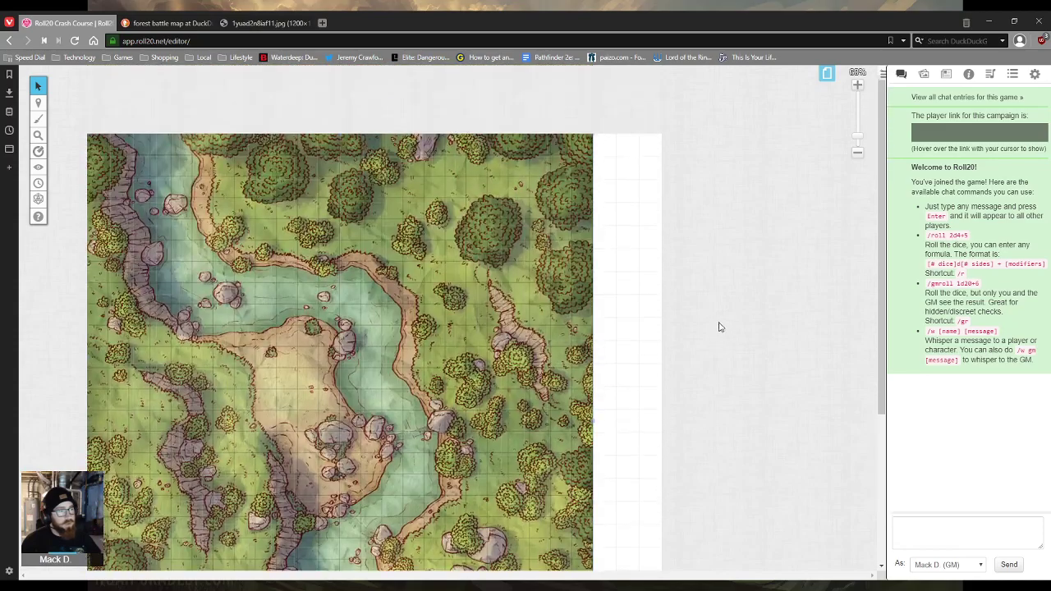
pyautogui.moveTo(478, 319)
pyautogui.mouseDown()
pyautogui.moveTo(524, 318)
pyautogui.moveTo(466, 317)
pyautogui.mouseUp()
pyautogui.scroll(-4, 668, 288)
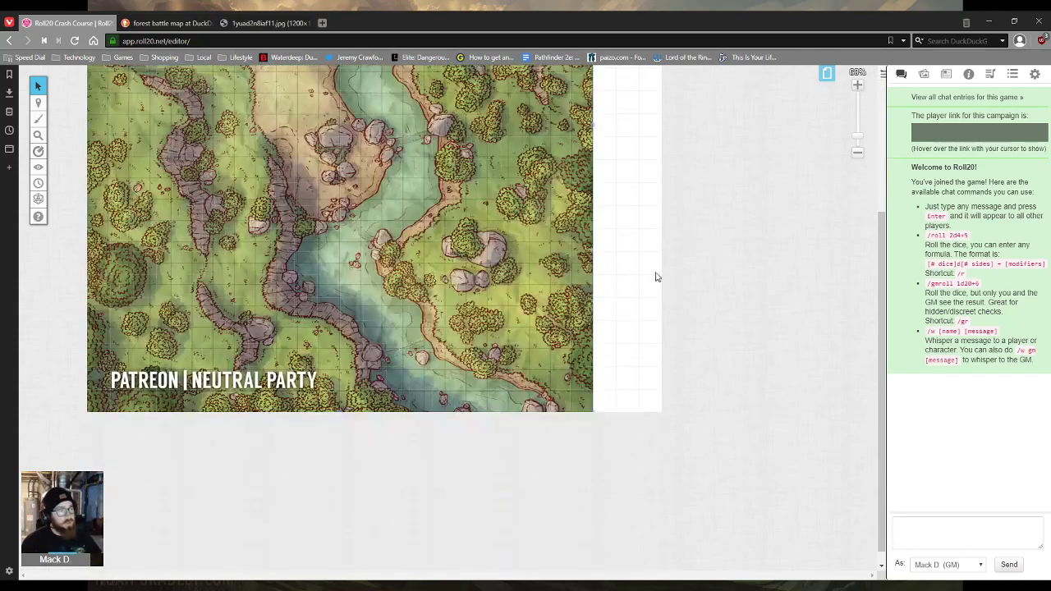
pyautogui.scroll(4, 613, 295)
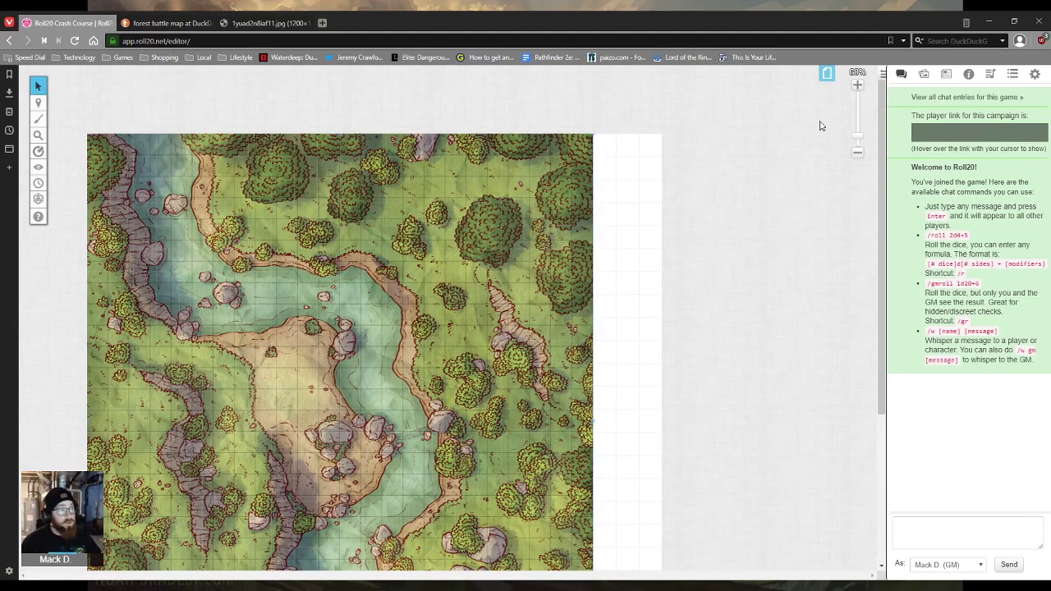
# Nudge the map image slightly up and to the right to compare its printed grid with the page grid.
pyautogui.click(858, 85)
pyautogui.click(859, 85)
pyautogui.click(857, 88)
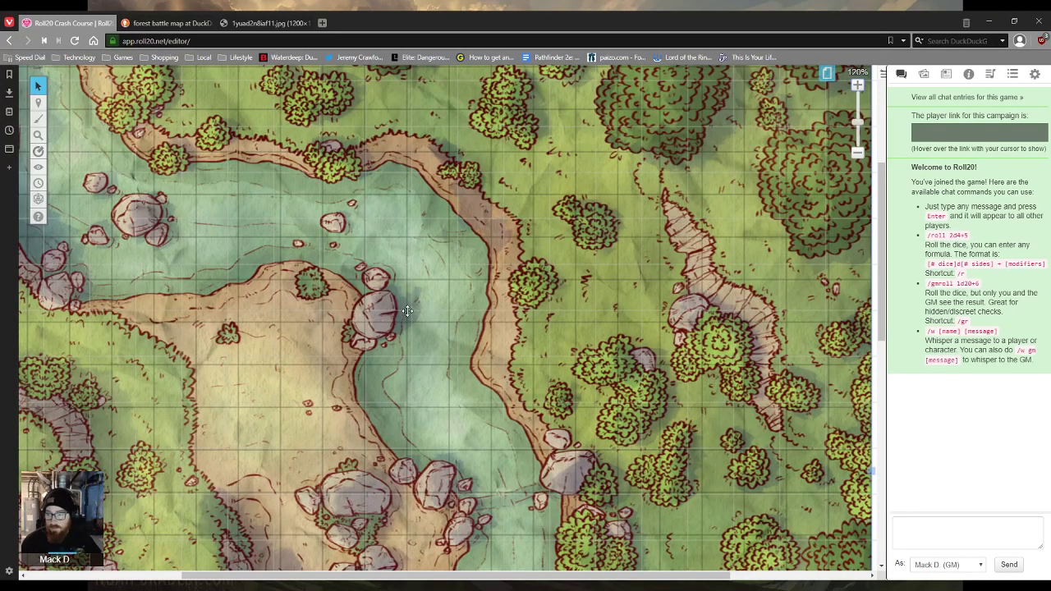
pyautogui.scroll(-1, 445, 348)
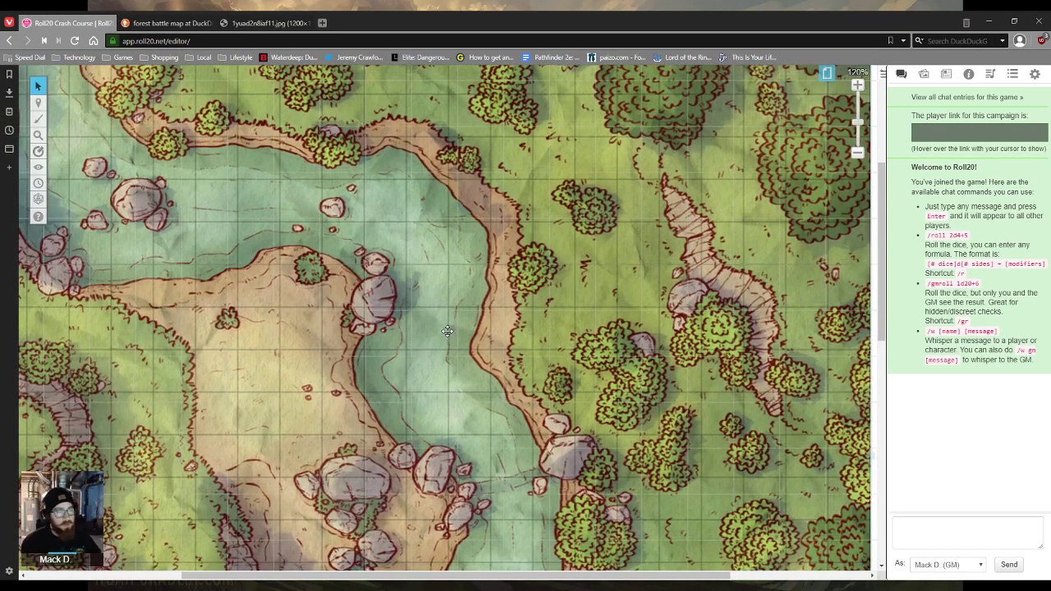
pyautogui.scroll(1, 448, 331)
pyautogui.scroll(-1, 467, 368)
pyautogui.scroll(1, 435, 375)
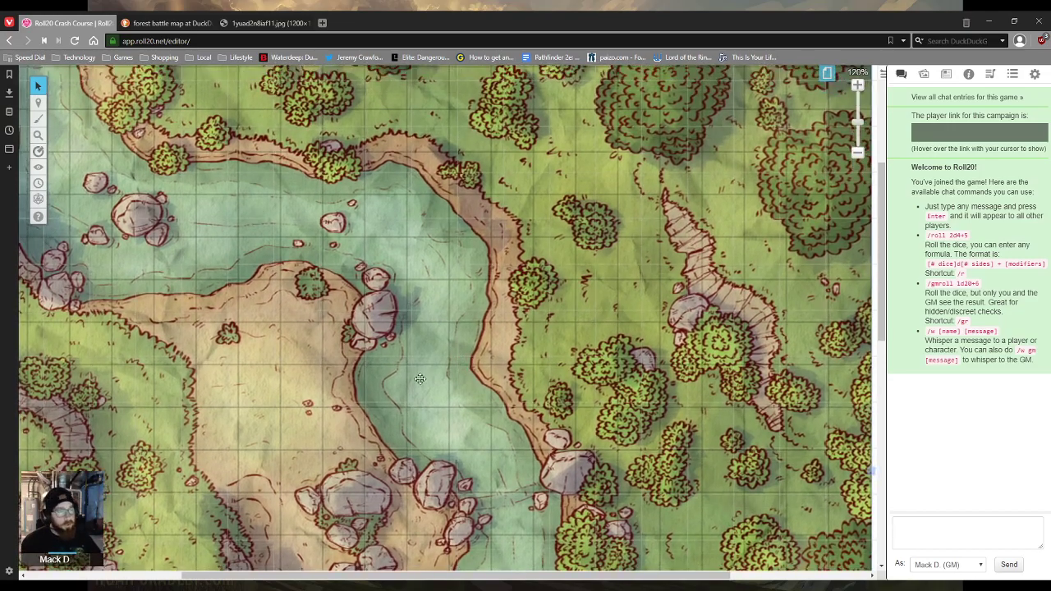
pyautogui.moveTo(417, 378); pyautogui.dragTo(433, 358)
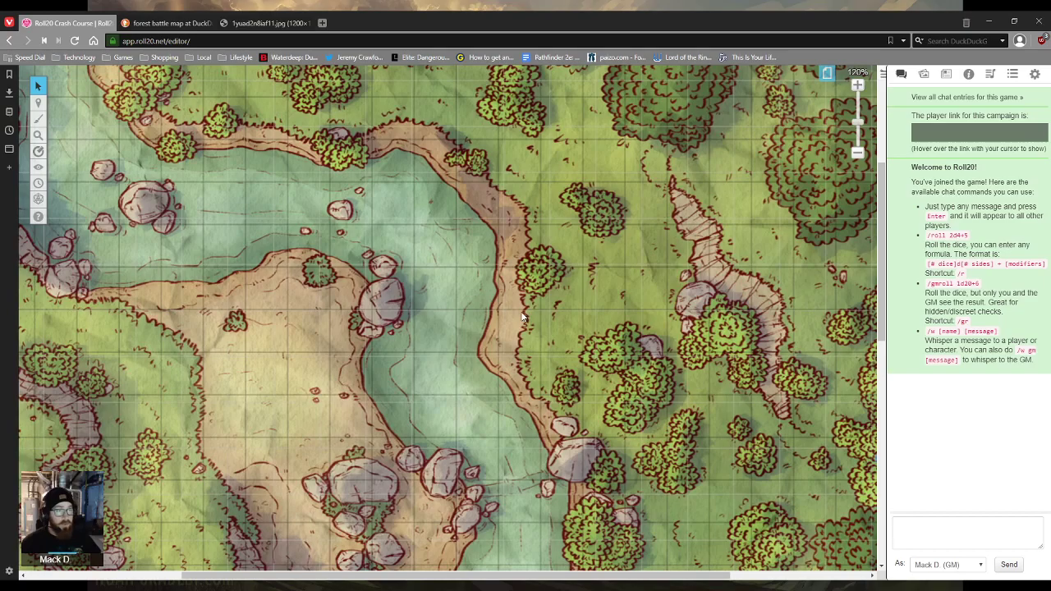
pyautogui.scroll(-1, 460, 361)
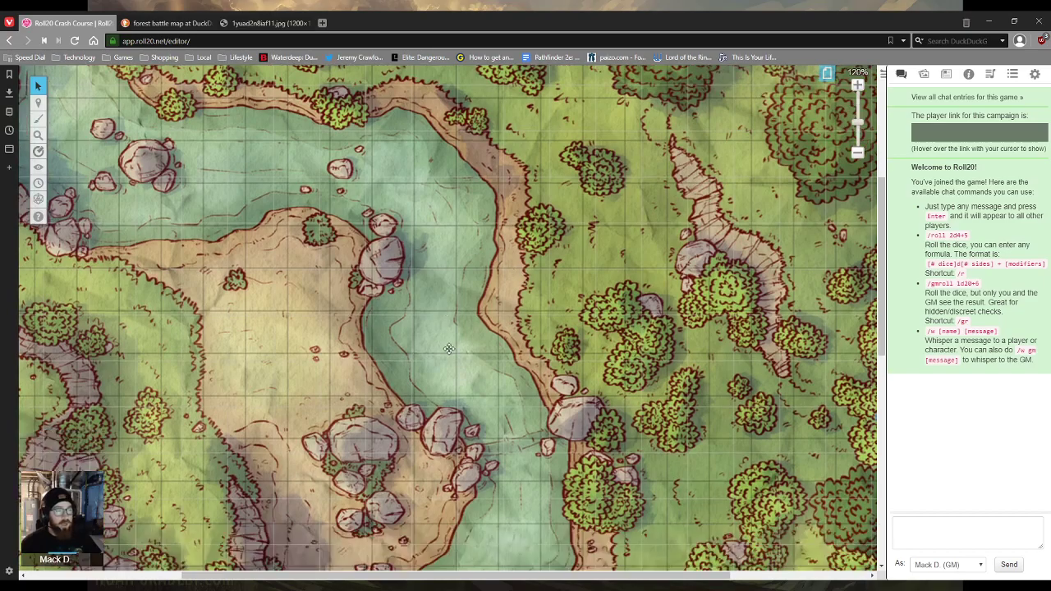
# Set the Forest Encounter page's grid colour to dark grey and raise the grid opacity to near its maximum.
pyautogui.click(859, 89)
pyautogui.click(860, 88)
pyautogui.click(860, 89)
pyautogui.click(860, 88)
pyautogui.click(860, 89)
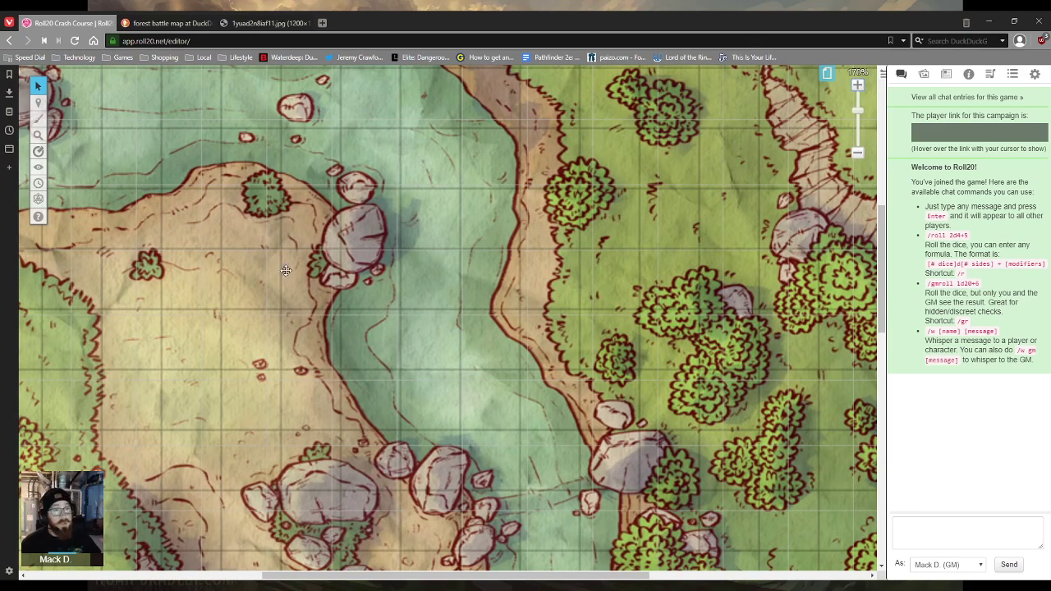
pyautogui.click(827, 76)
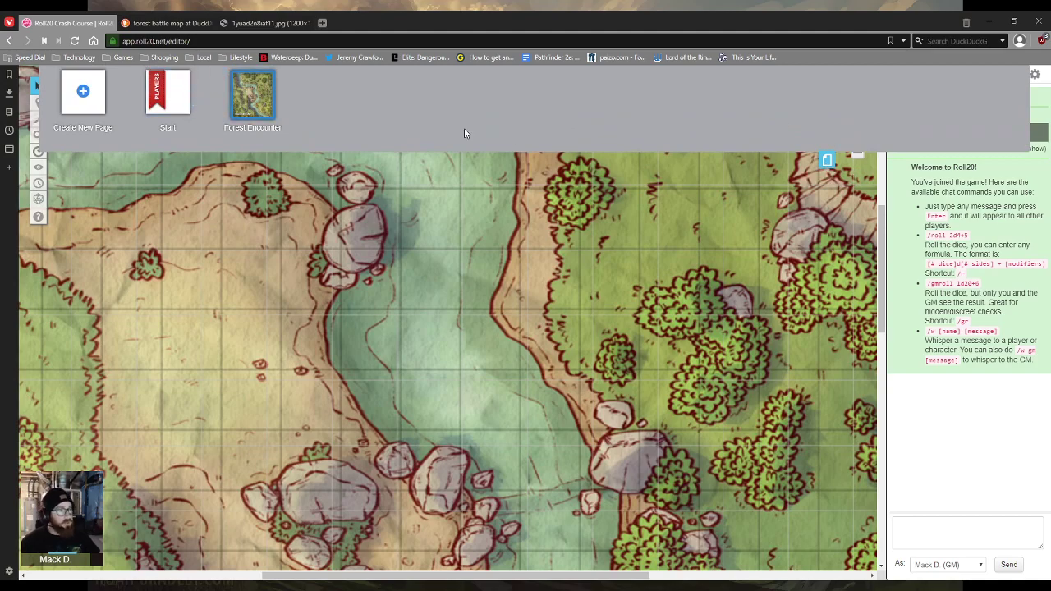
pyautogui.click(220, 80)
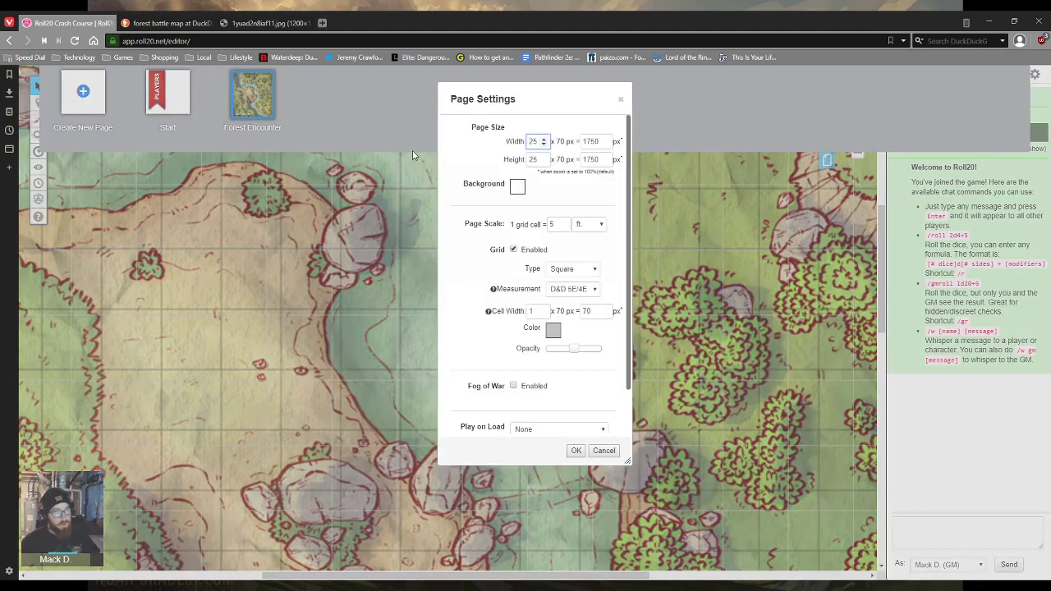
pyautogui.moveTo(572, 352); pyautogui.dragTo(593, 354)
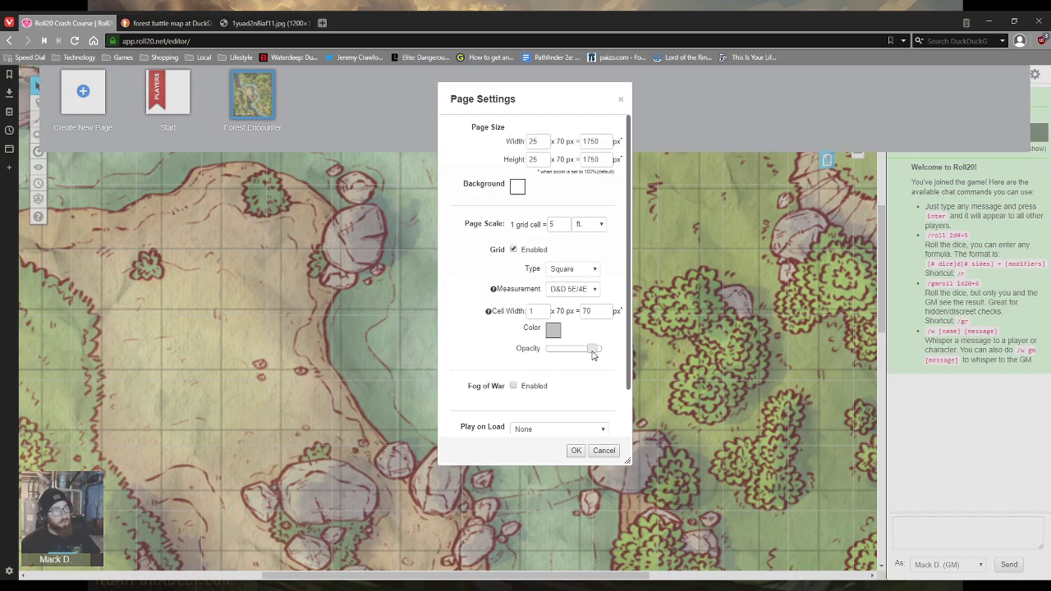
pyautogui.click(556, 335)
pyautogui.click(521, 351)
pyautogui.click(576, 453)
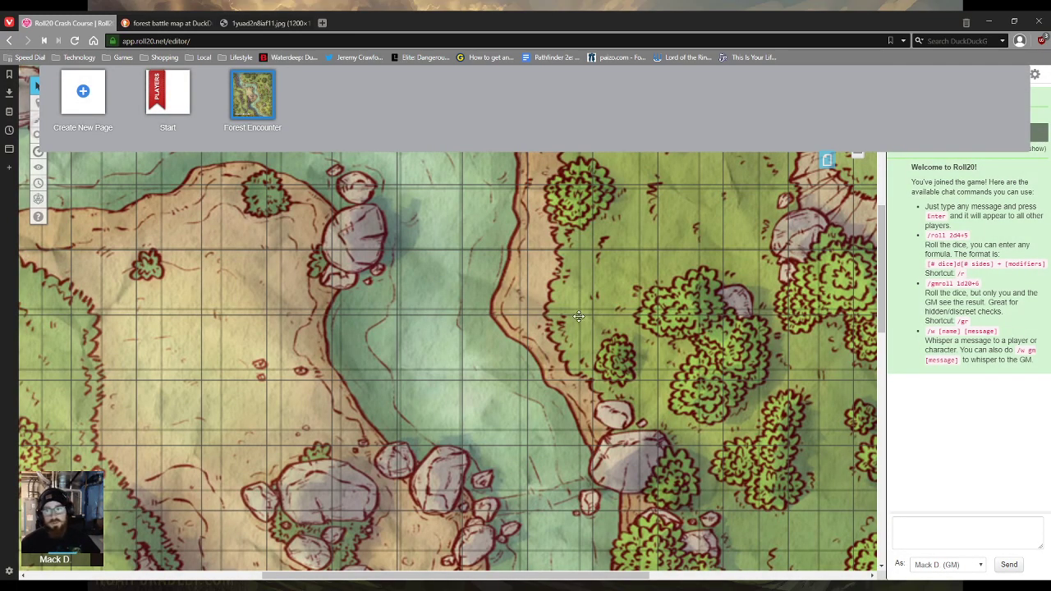
pyautogui.click(828, 162)
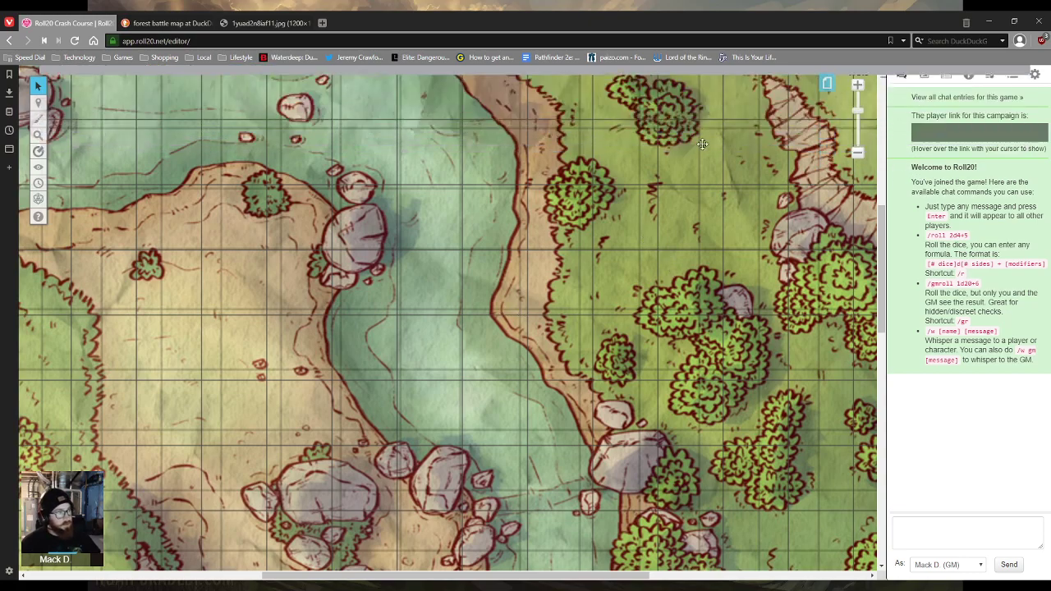
# Align the map image to the page grid by marking a 3 x 3 block of its printed cells, and nudge it slightly right.
pyautogui.rightClick(457, 370)
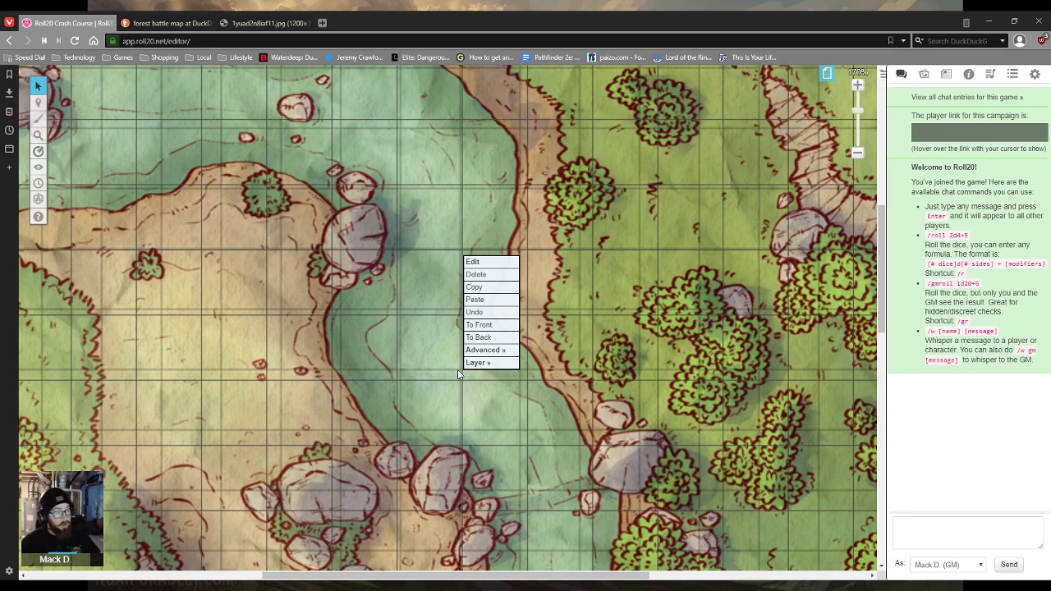
pyautogui.moveTo(493, 355)
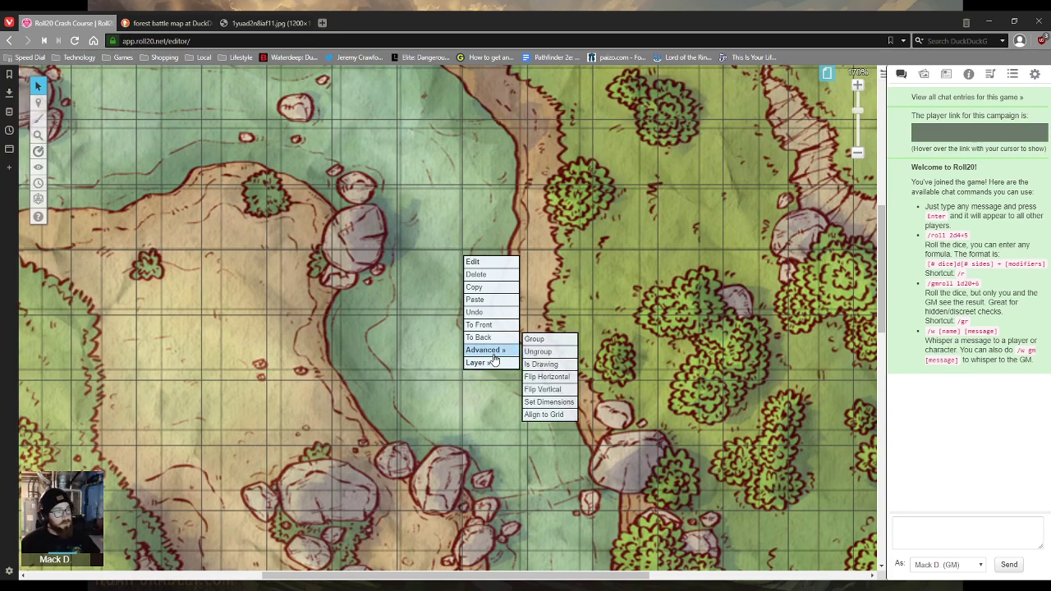
pyautogui.click(549, 416)
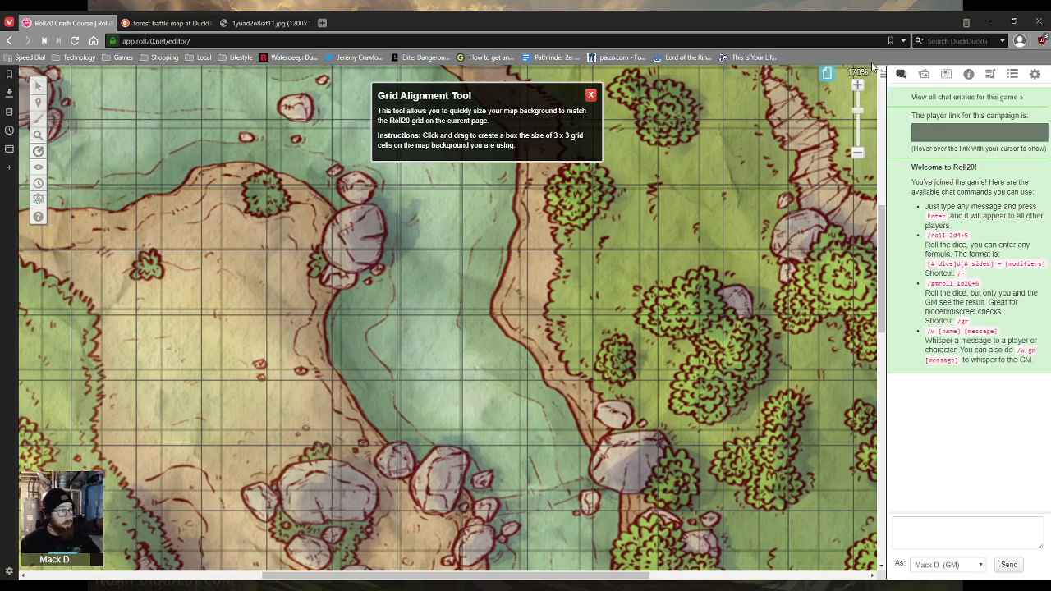
pyautogui.click(857, 85)
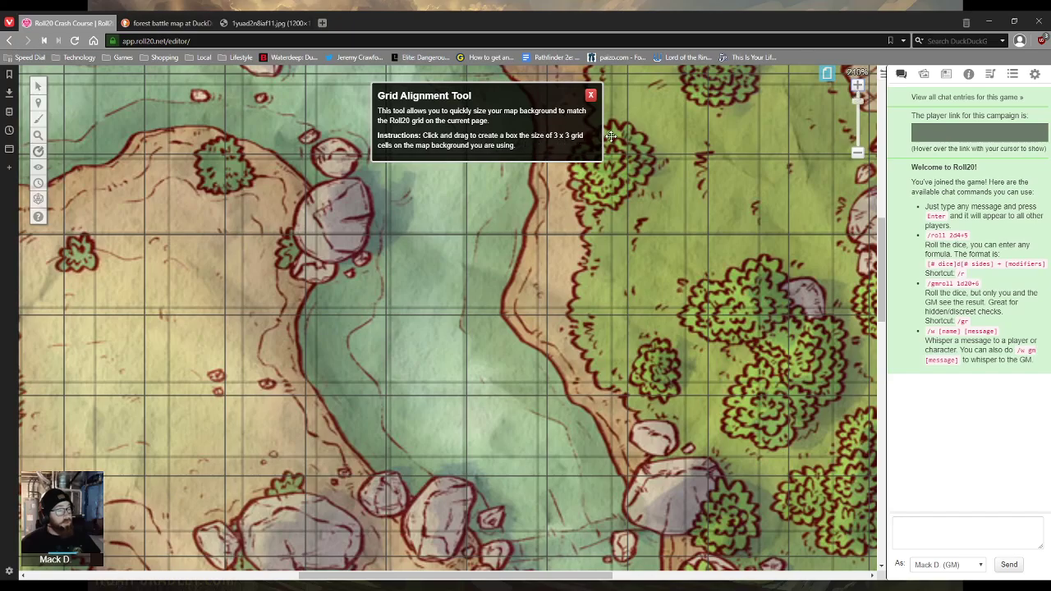
pyautogui.scroll(-1, 474, 319)
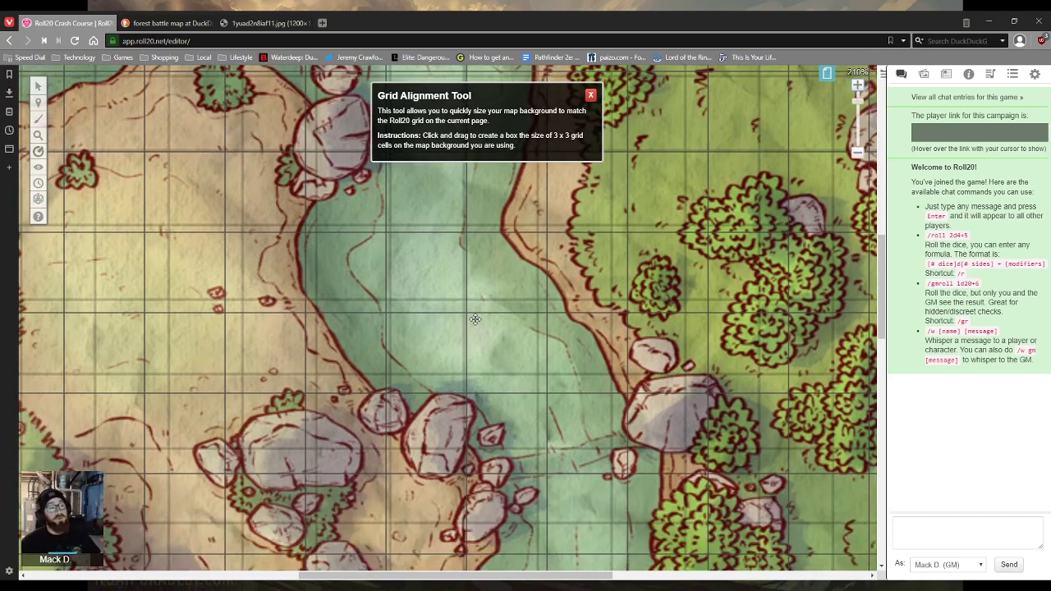
pyautogui.scroll(2, 575, 377)
pyautogui.moveTo(578, 566)
pyautogui.mouseDown()
pyautogui.moveTo(506, 578)
pyautogui.moveTo(581, 576)
pyautogui.mouseUp()
pyautogui.scroll(2, 580, 454)
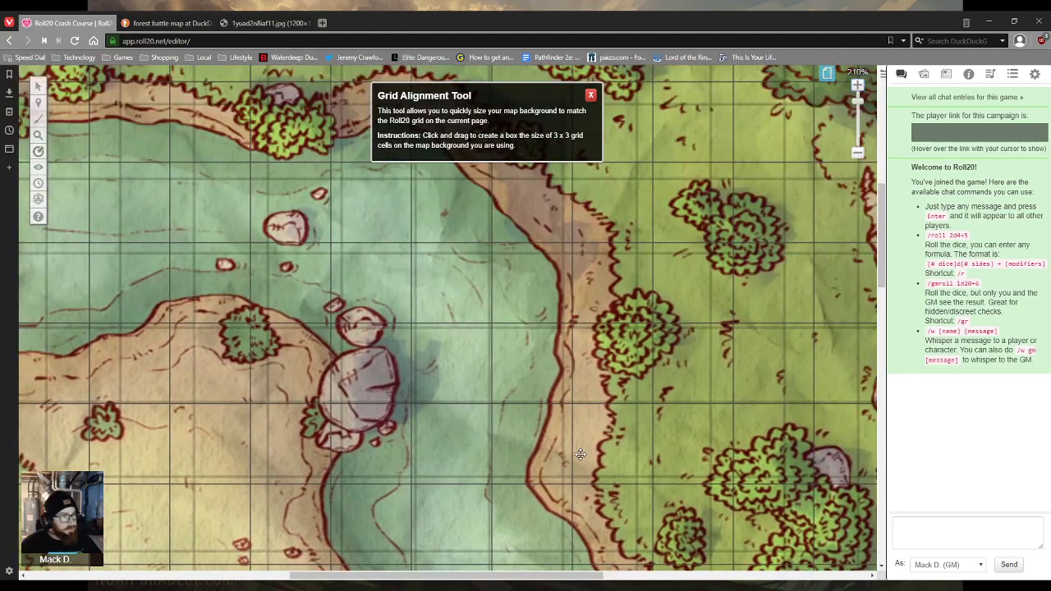
pyautogui.scroll(1, 581, 455)
pyautogui.moveTo(487, 574); pyautogui.dragTo(574, 575)
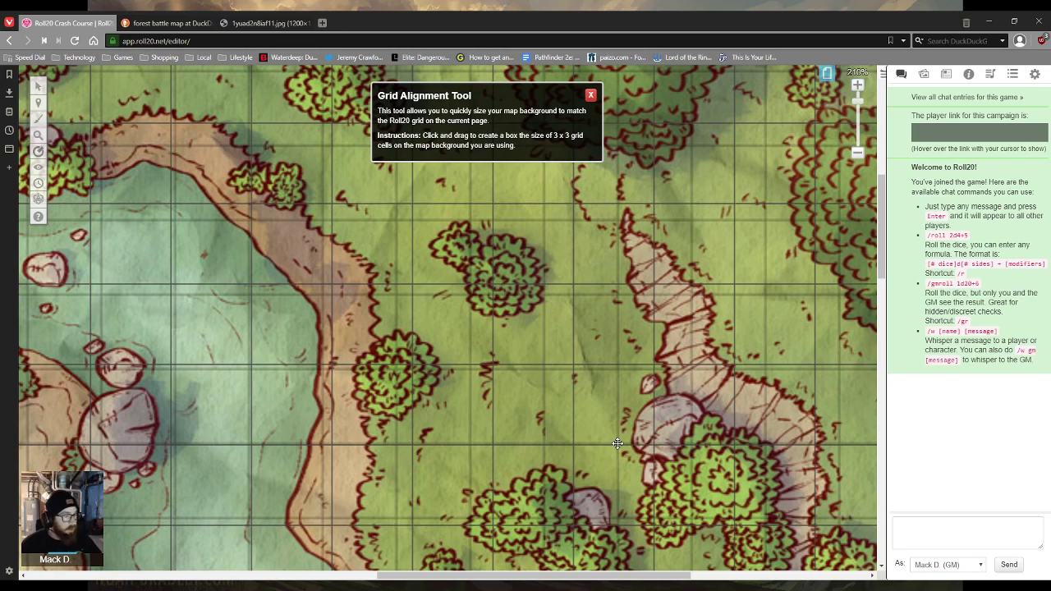
pyautogui.moveTo(609, 435); pyautogui.dragTo(396, 221)
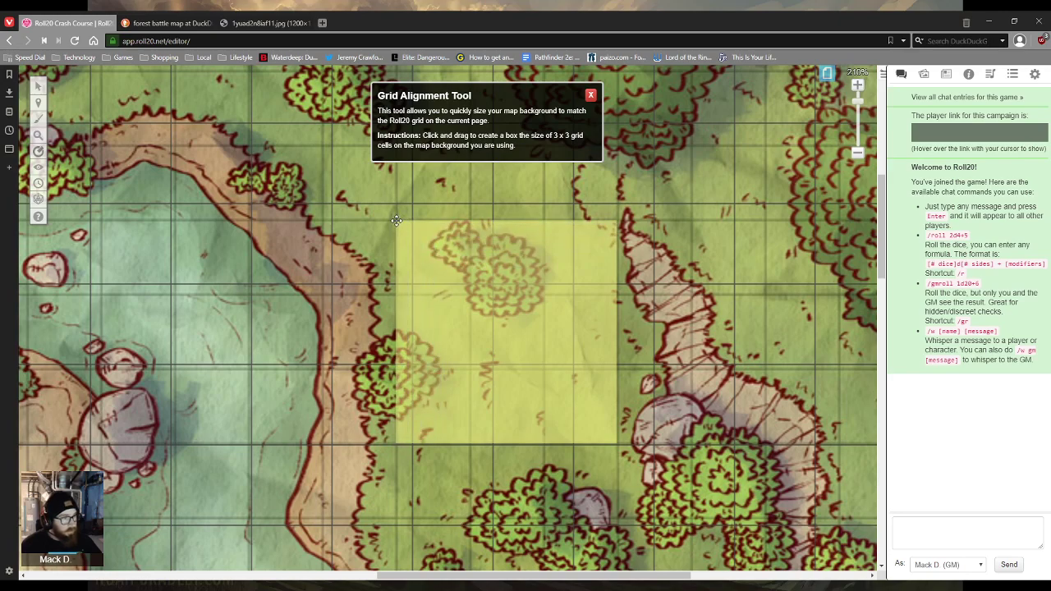
pyautogui.moveTo(397, 224); pyautogui.dragTo(397, 224)
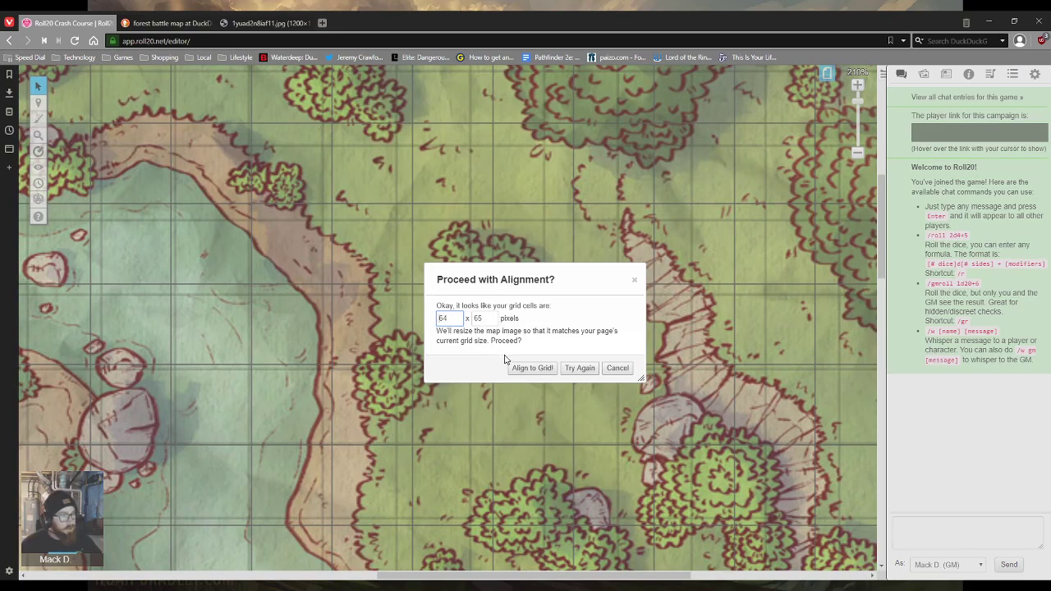
pyautogui.click(532, 368)
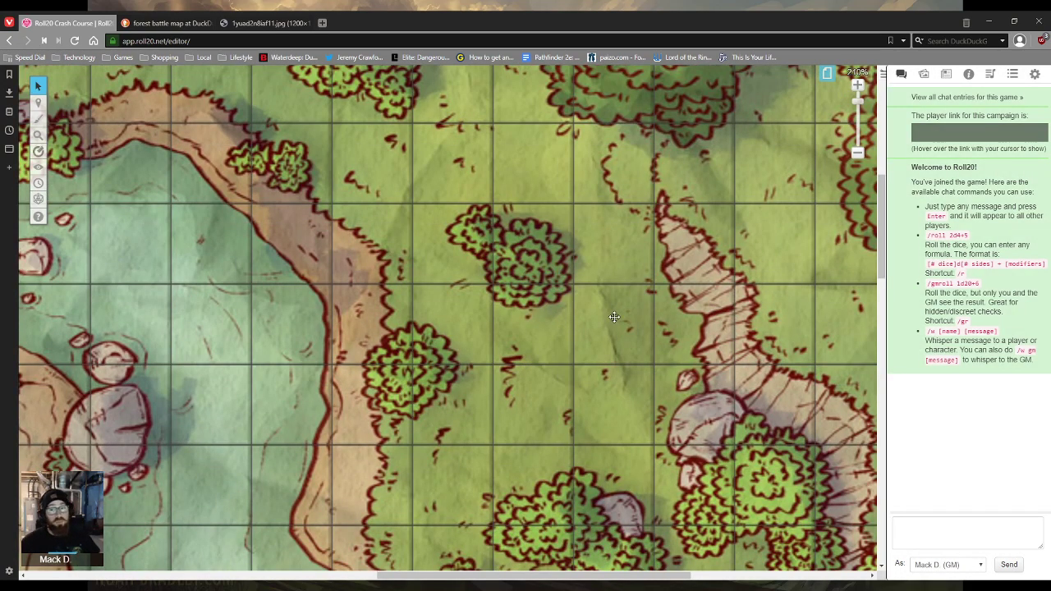
pyautogui.click(476, 383)
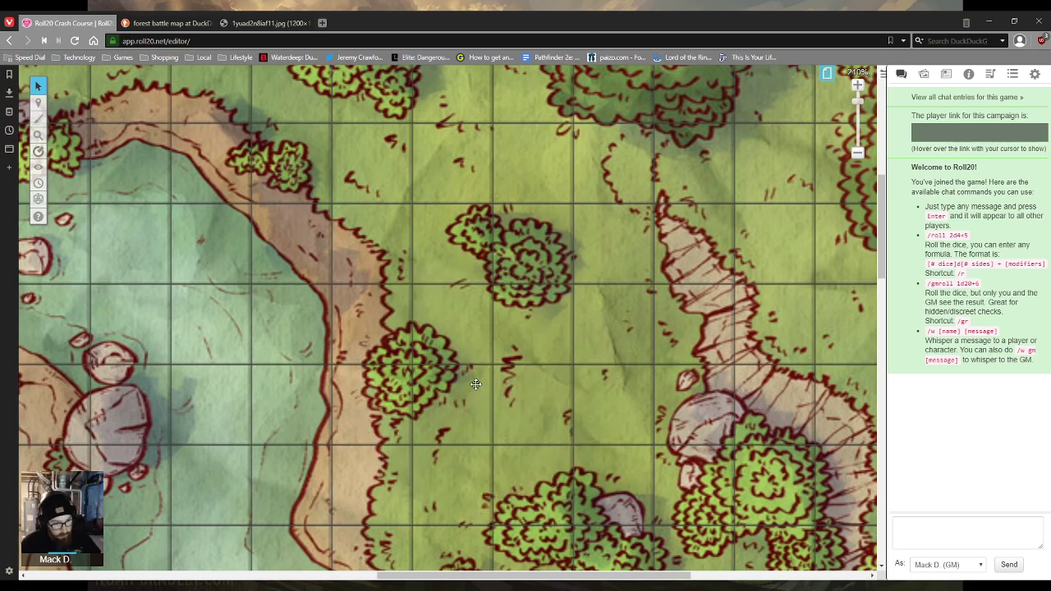
pyautogui.moveTo(475, 384); pyautogui.dragTo(478, 384)
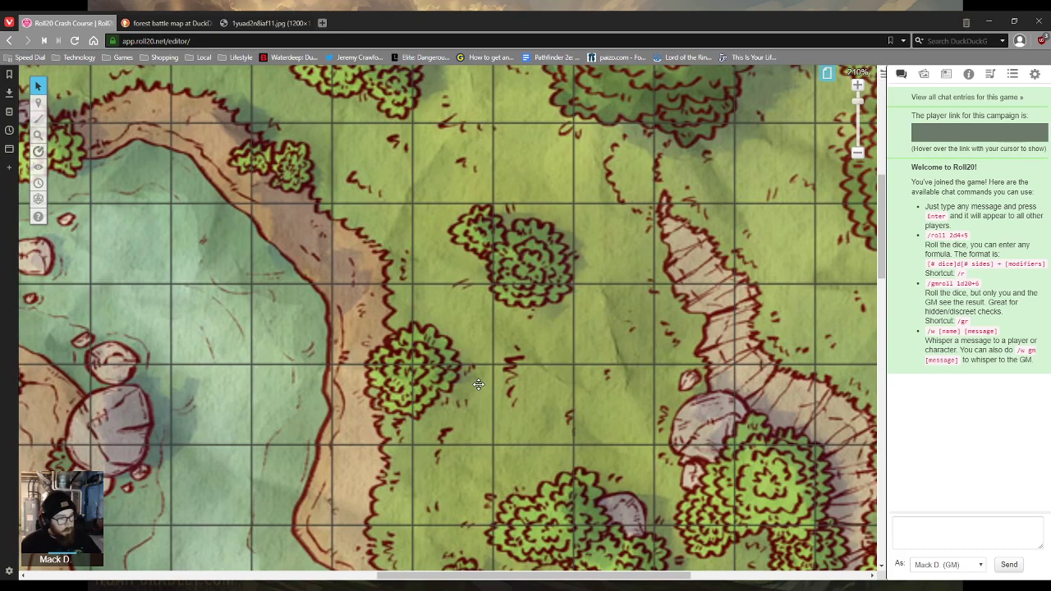
# Set the Forest Encounter page's grid colour to light grey and lower the grid opacity to about half.
pyautogui.click(827, 74)
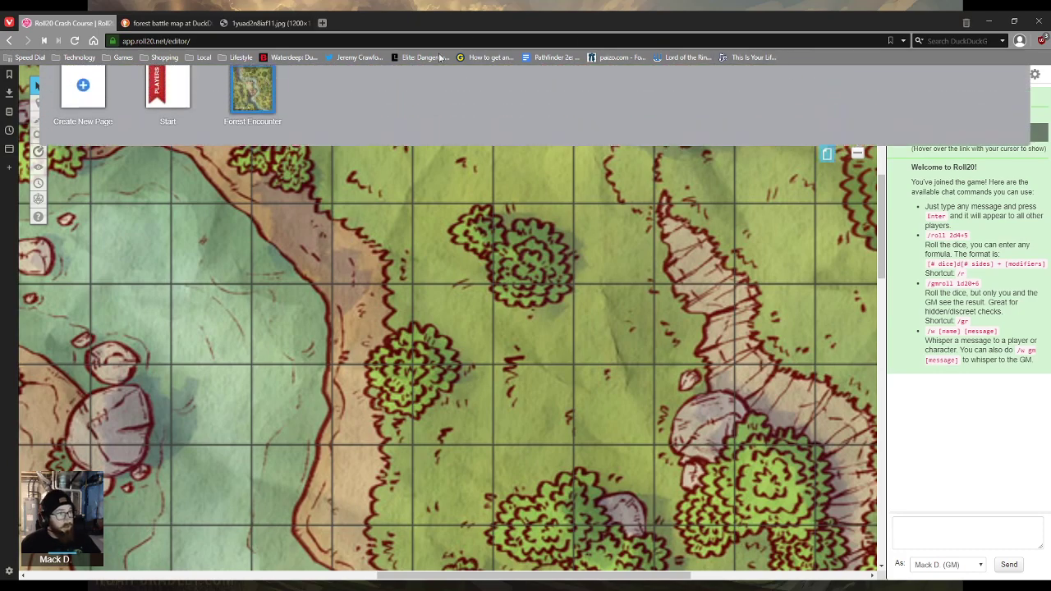
pyautogui.click(218, 80)
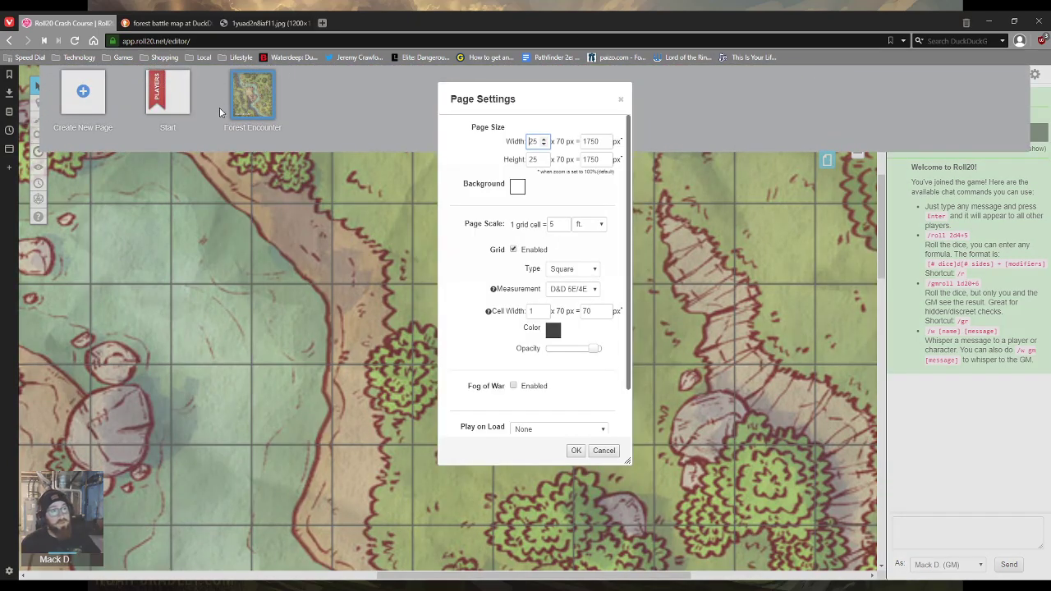
pyautogui.moveTo(593, 348); pyautogui.dragTo(574, 348)
pyautogui.click(554, 332)
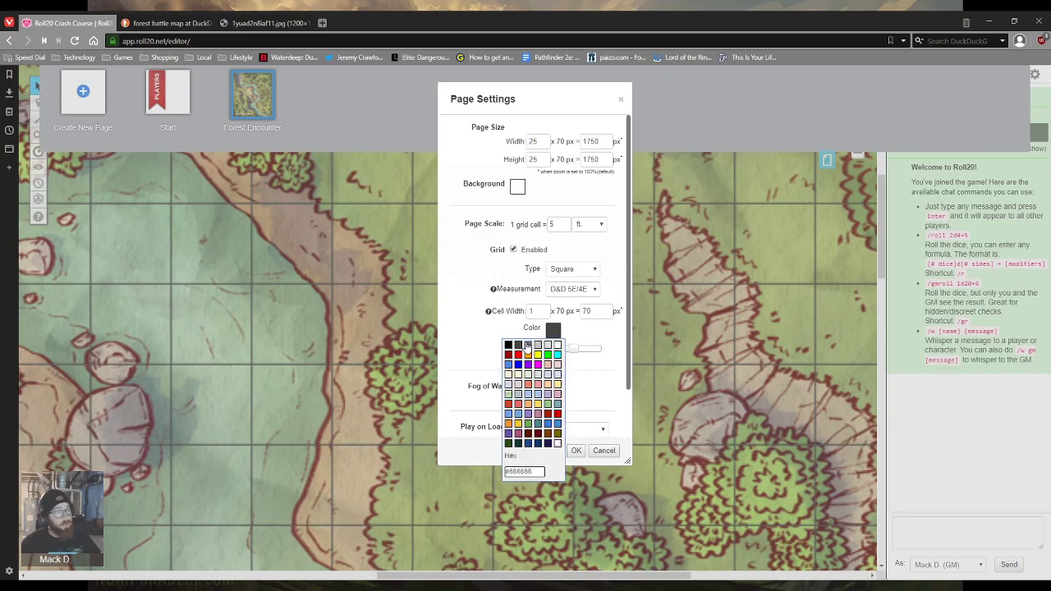
pyautogui.click(547, 345)
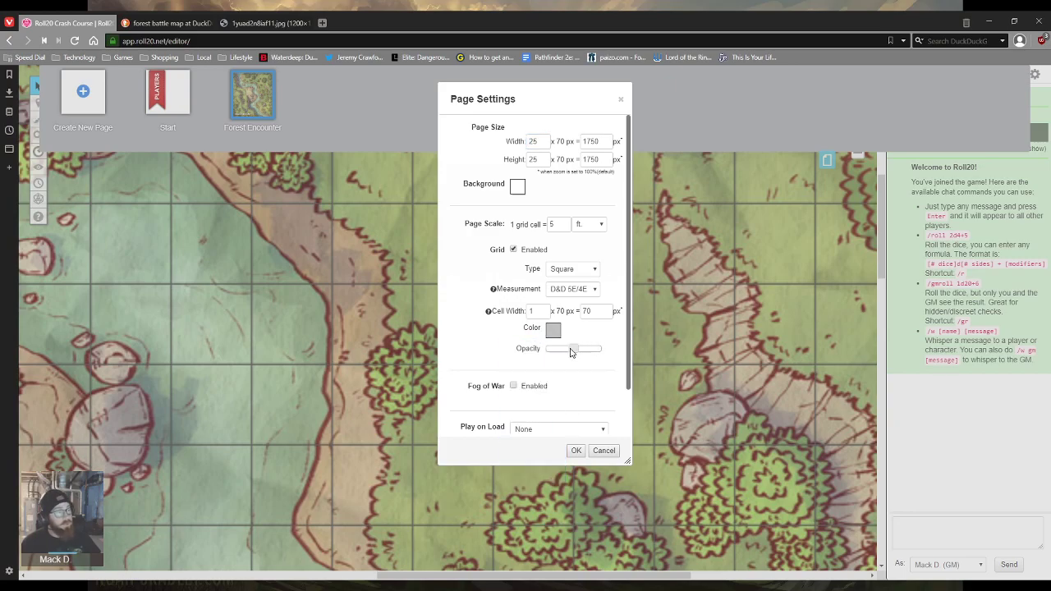
pyautogui.click(575, 450)
pyautogui.click(827, 160)
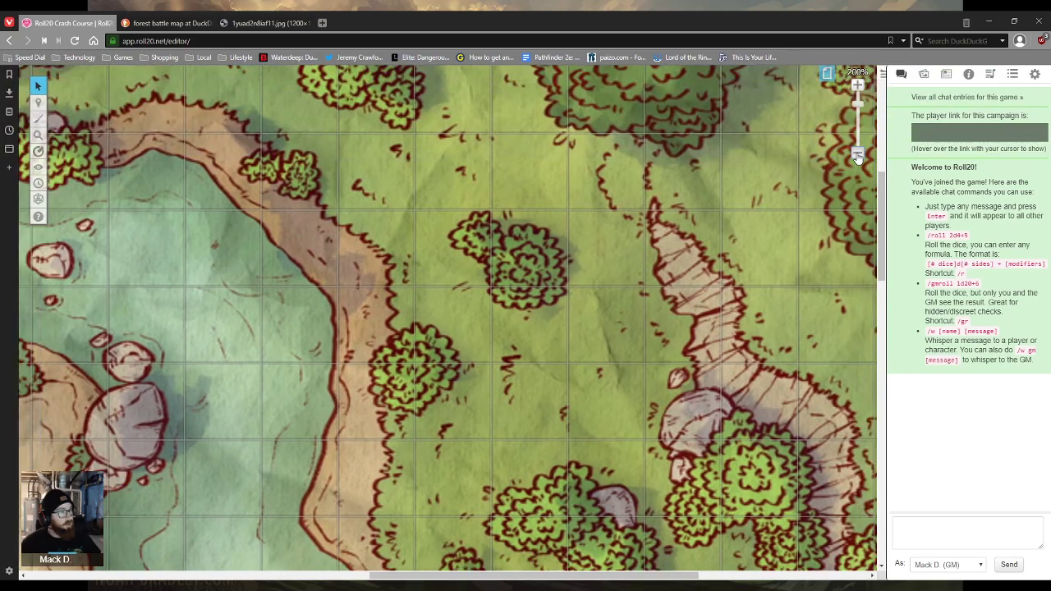
# Switch the active layer from Map & Background to Objects & Tokens.
pyautogui.click(857, 156)
pyautogui.click(857, 156)
pyautogui.click(857, 156)
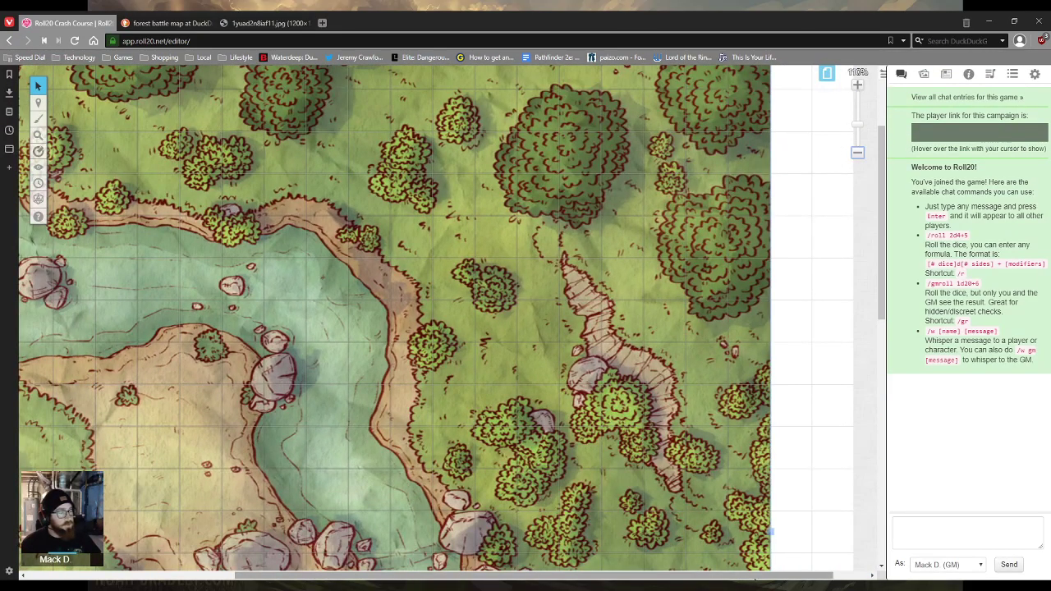
pyautogui.moveTo(751, 576); pyautogui.dragTo(682, 577)
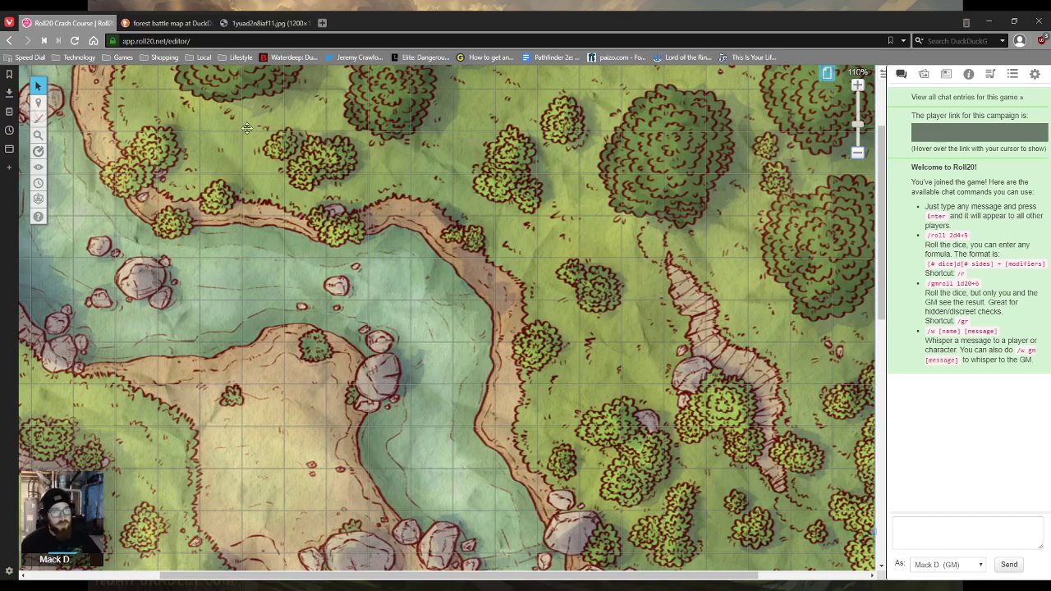
pyautogui.moveTo(39, 107)
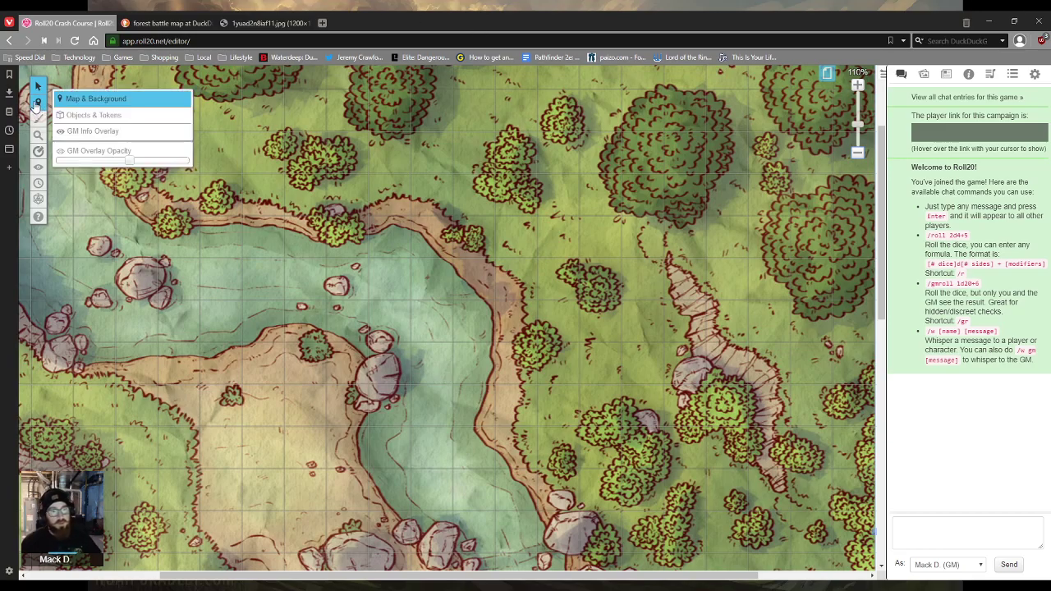
pyautogui.click(73, 120)
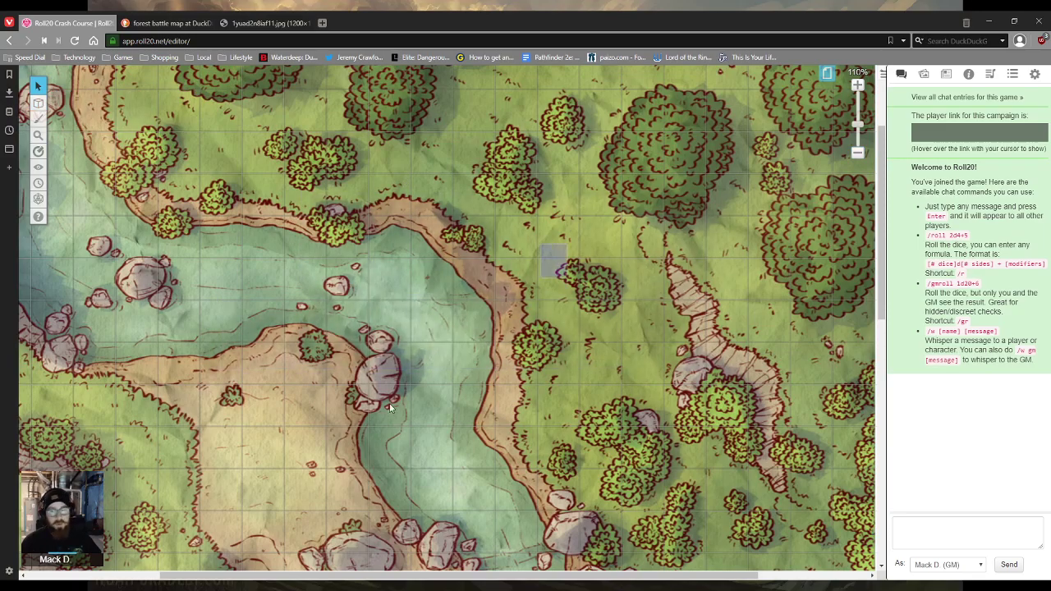
# Place a Knight token from the 01 - Characters set of the free assets on the grass north of the river.
pyautogui.click(858, 152)
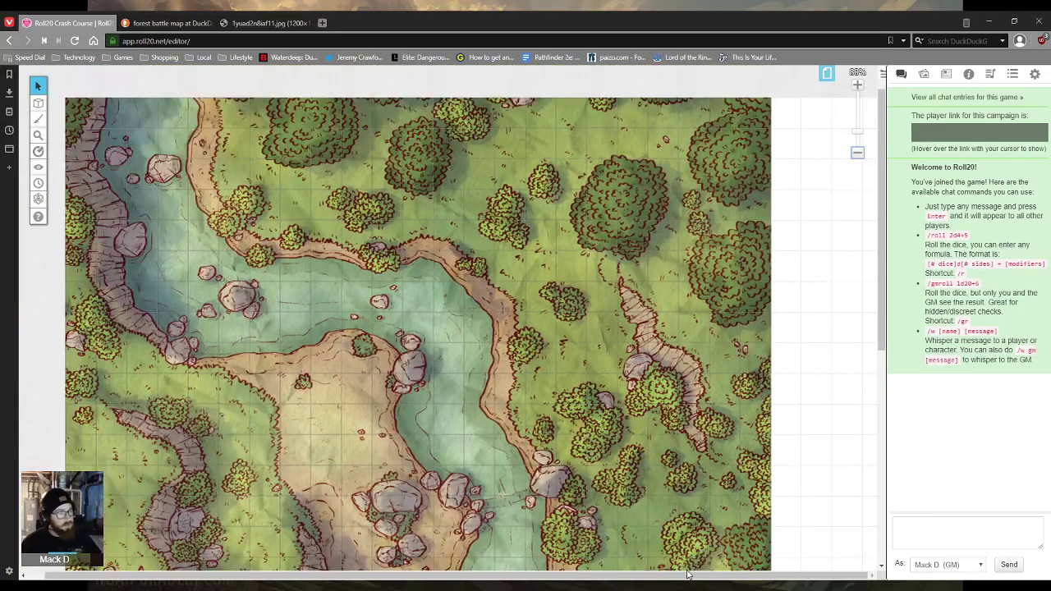
pyautogui.moveTo(689, 575); pyautogui.dragTo(668, 578)
pyautogui.scroll(-5, 651, 375)
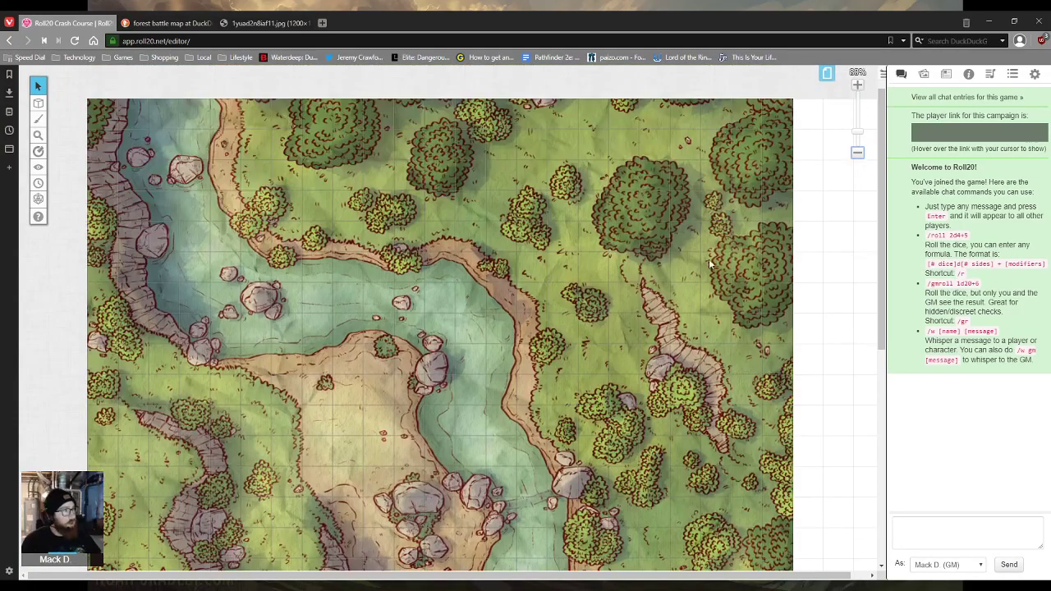
pyautogui.scroll(3, 772, 216)
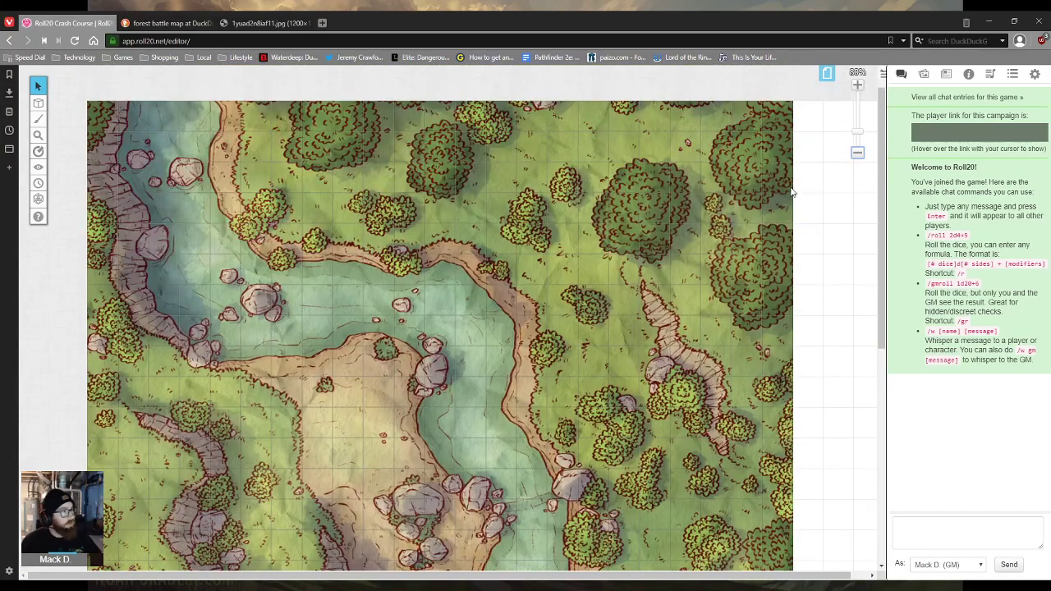
pyautogui.click(947, 75)
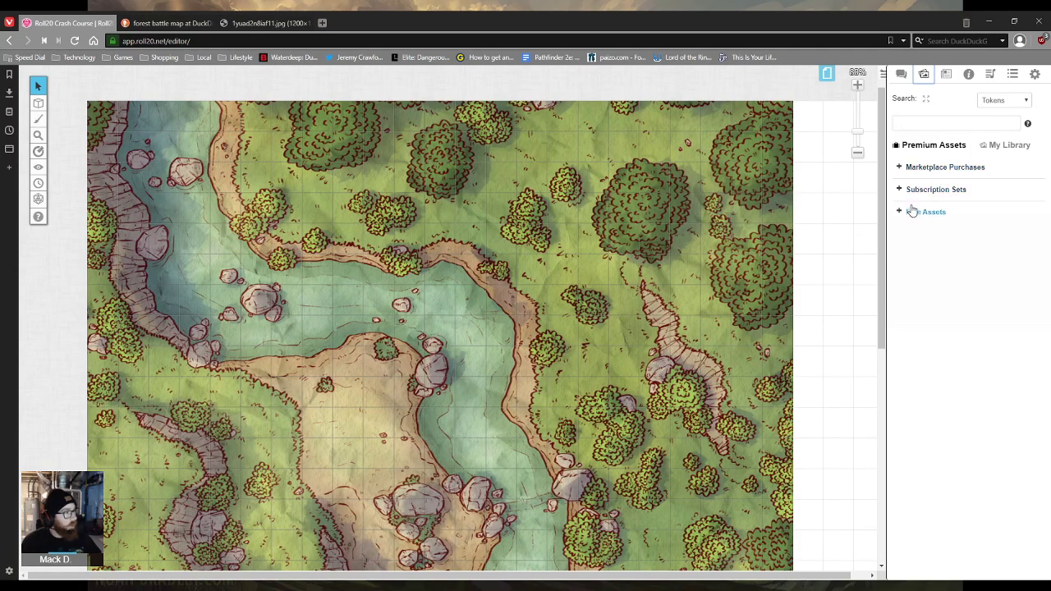
pyautogui.click(911, 214)
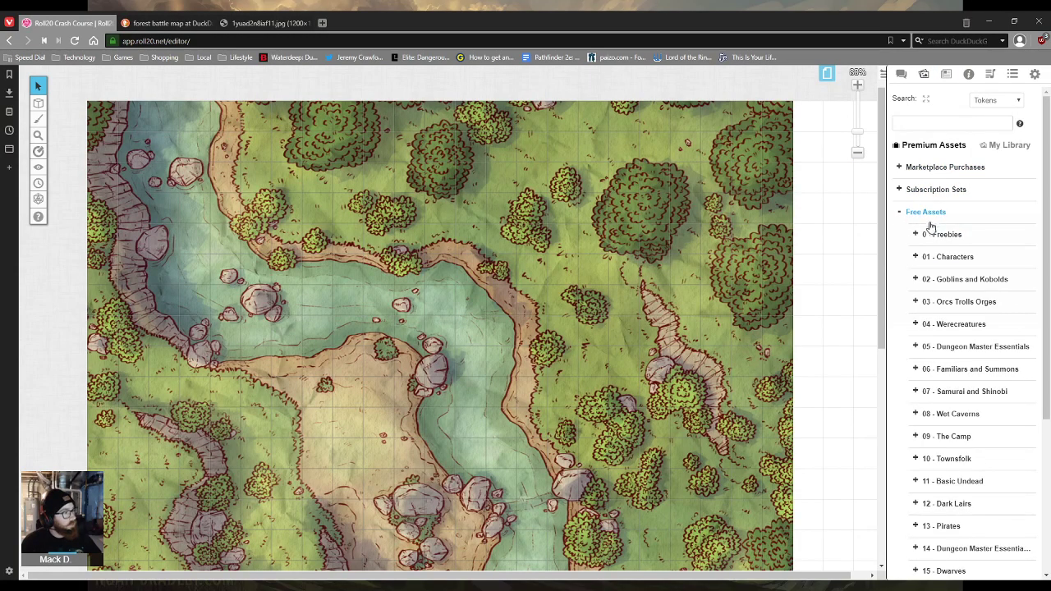
pyautogui.click(925, 259)
pyautogui.moveTo(952, 325)
pyautogui.moveTo(953, 325); pyautogui.dragTo(469, 174)
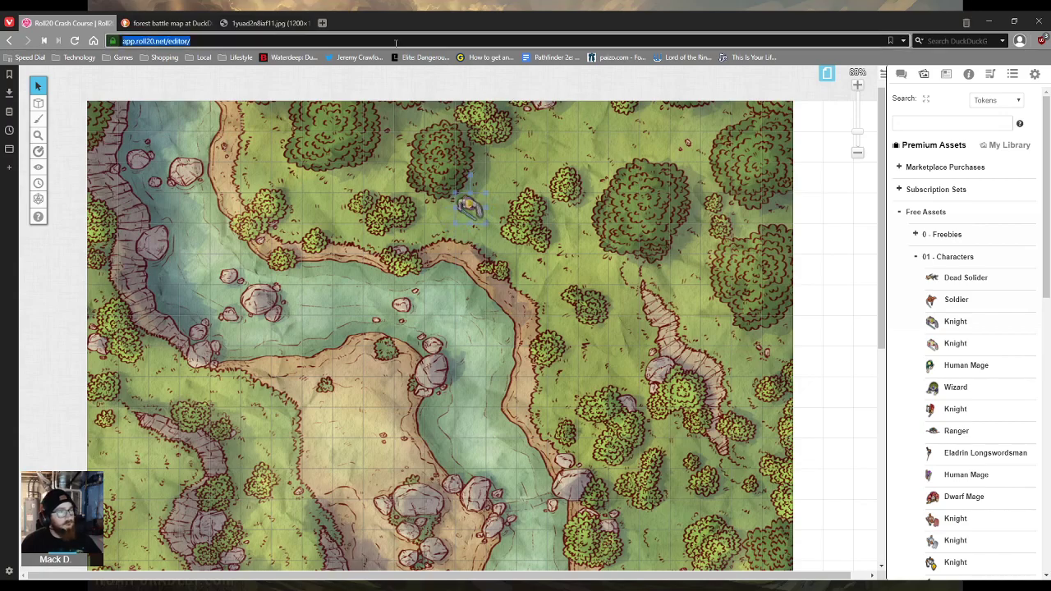
# Look up a token maker in a new browser tab and open RollAdvantage's Token Stamp 2 page.
pyautogui.hotkey('ctrl', 't')
pyautogui.write('token maker')
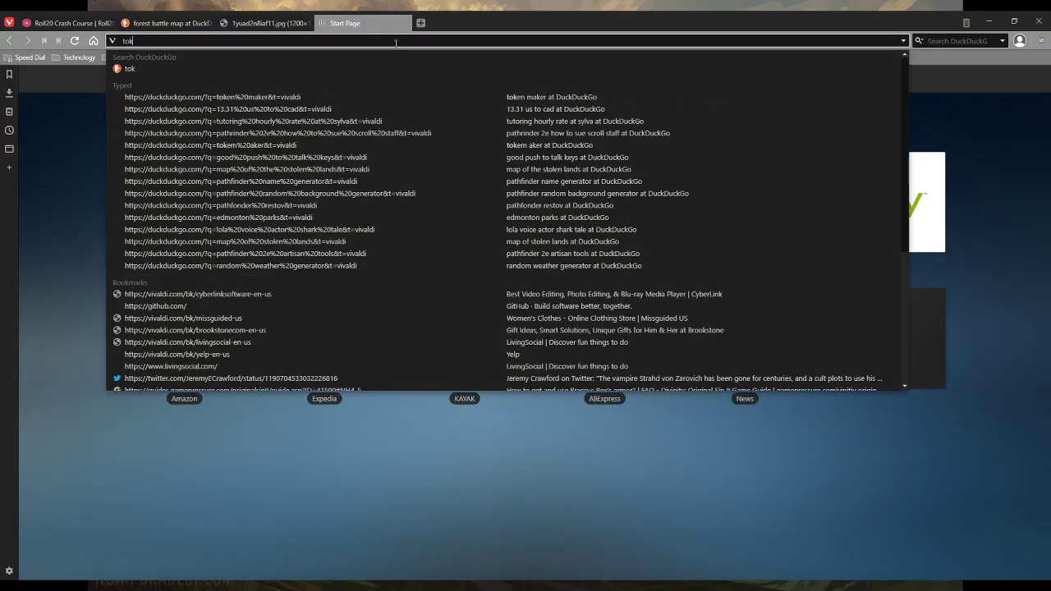
pyautogui.press('BackSpace')
pyautogui.press('BackSpace')
pyautogui.press('BackSpace')
pyautogui.press('BackSpace')
pyautogui.press('BackSpace')
pyautogui.press('BackSpace')
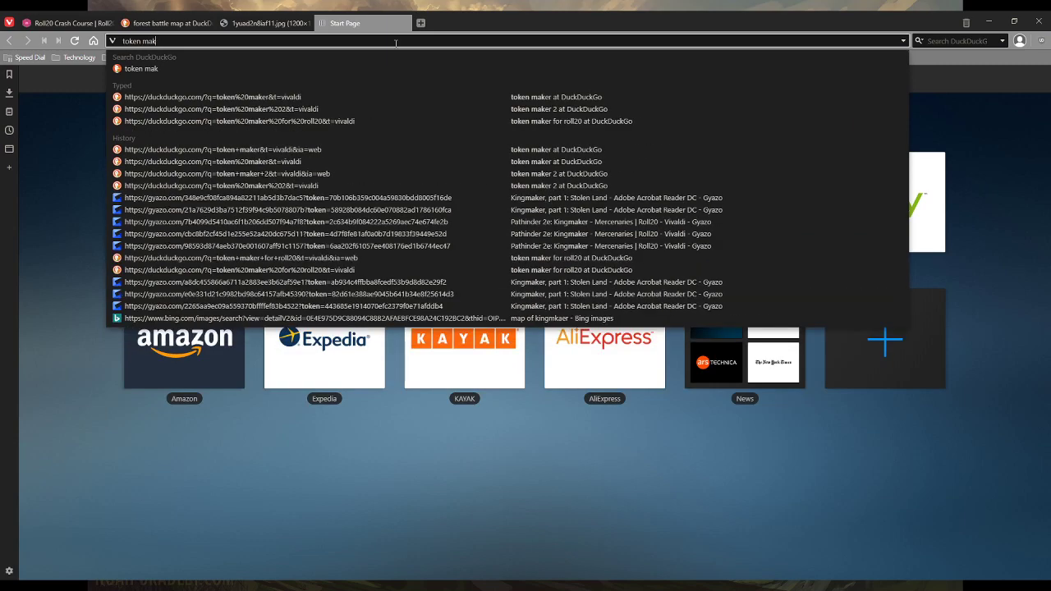
pyautogui.click(221, 155)
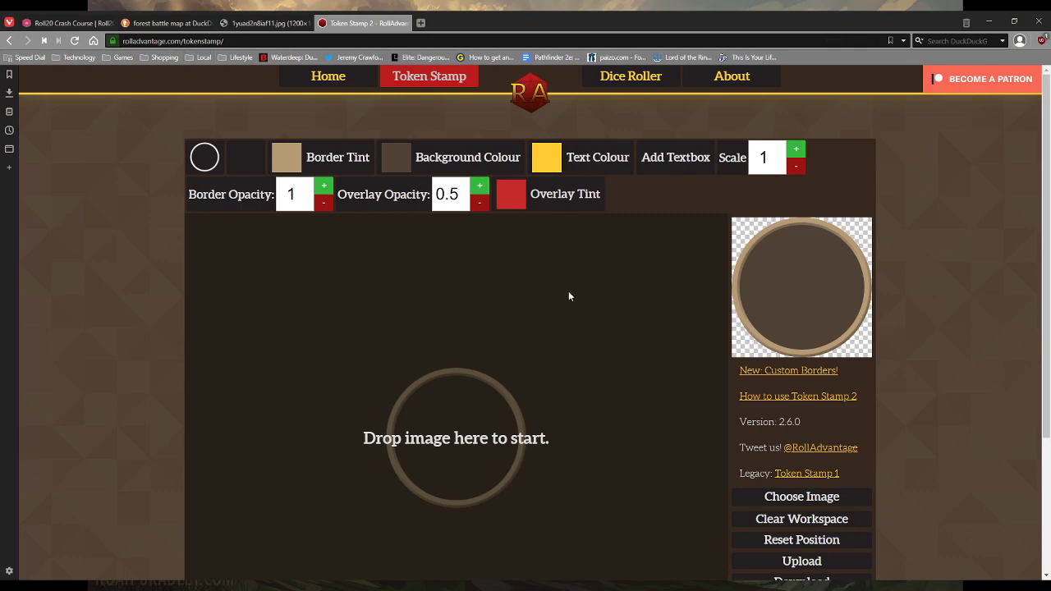
pyautogui.scroll(-1, 554, 286)
pyautogui.scroll(1, 493, 287)
pyautogui.scroll(-1, 782, 329)
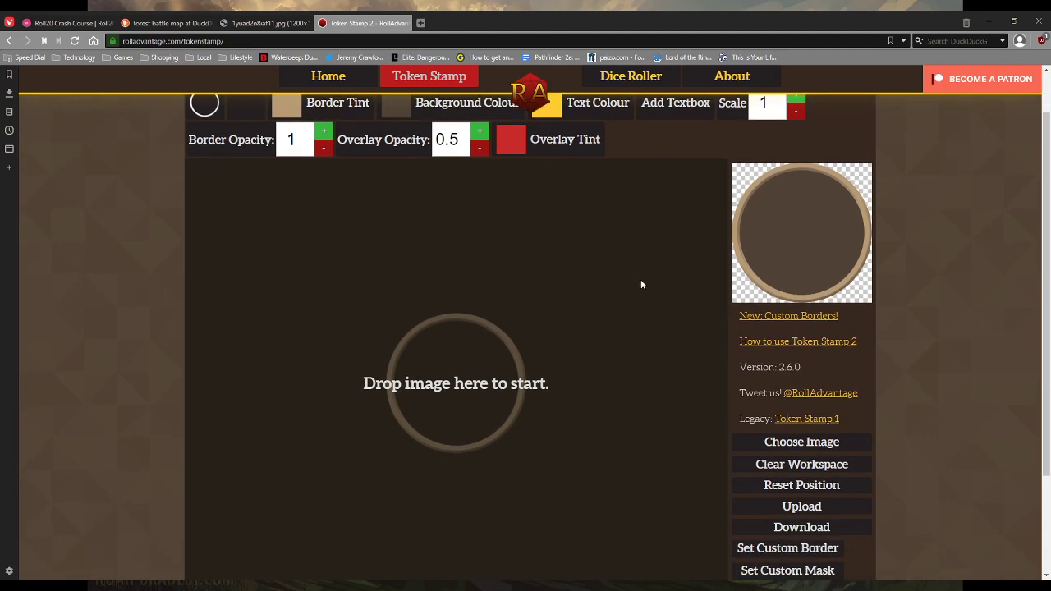
# Load the mounted knight picture, enlarge it and position it so the rider's head and chest fill the token border.
pyautogui.scroll(1, 599, 276)
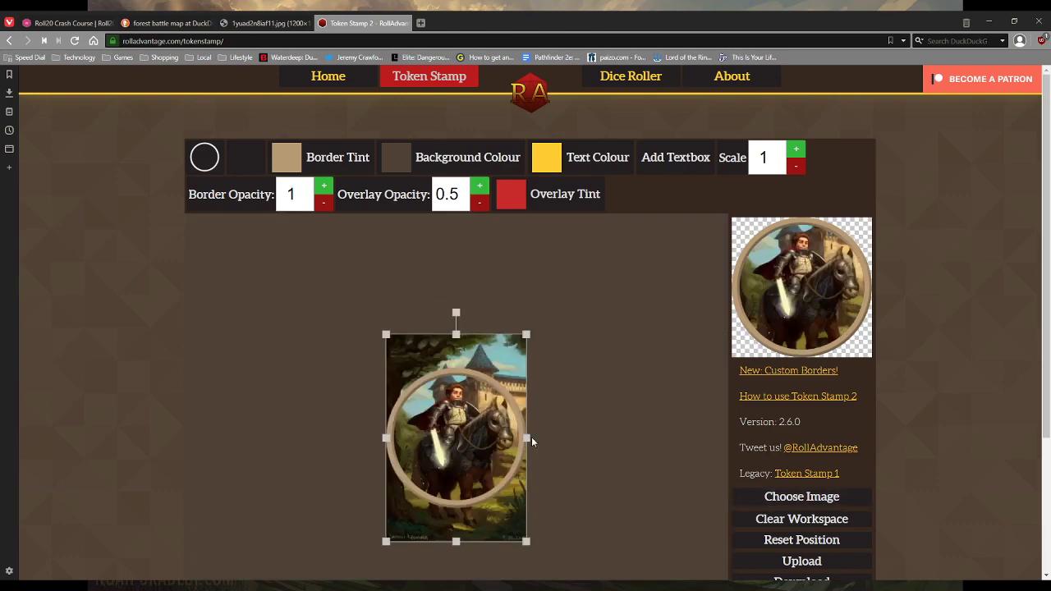
pyautogui.moveTo(504, 362); pyautogui.dragTo(504, 217)
pyautogui.moveTo(452, 251); pyautogui.dragTo(597, 349)
pyautogui.moveTo(616, 276); pyautogui.dragTo(633, 253)
pyautogui.moveTo(606, 277); pyautogui.dragTo(616, 283)
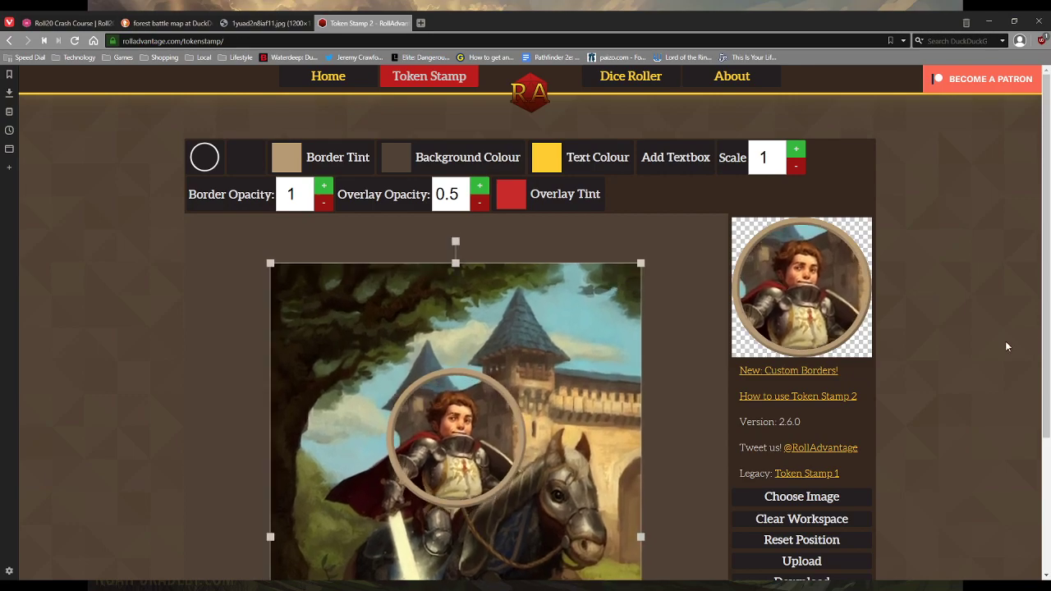
# Download the finished knight portrait token as token_1.png.
pyautogui.scroll(-2, 961, 330)
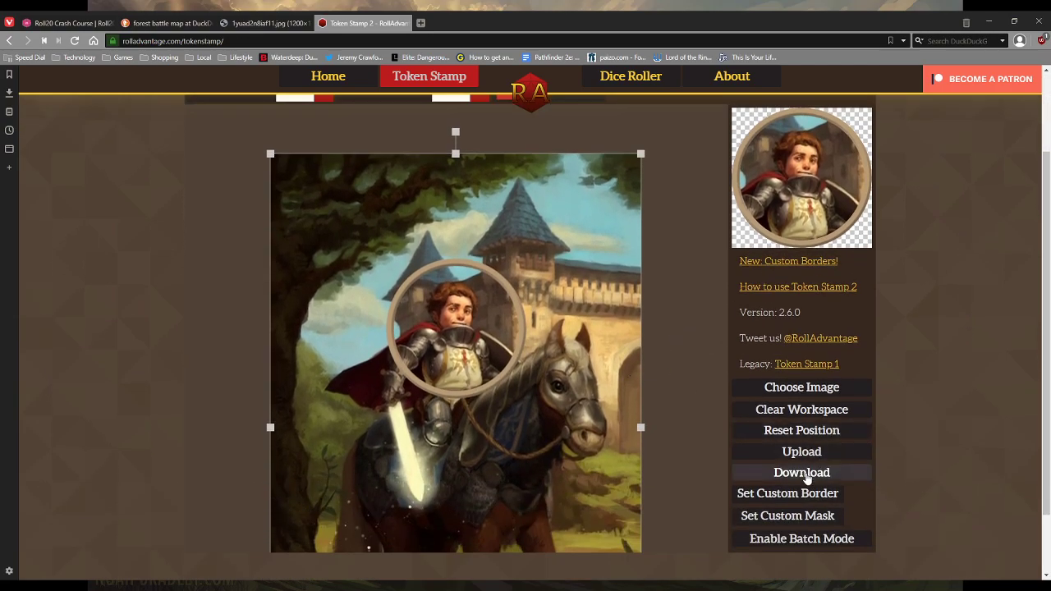
pyautogui.click(808, 474)
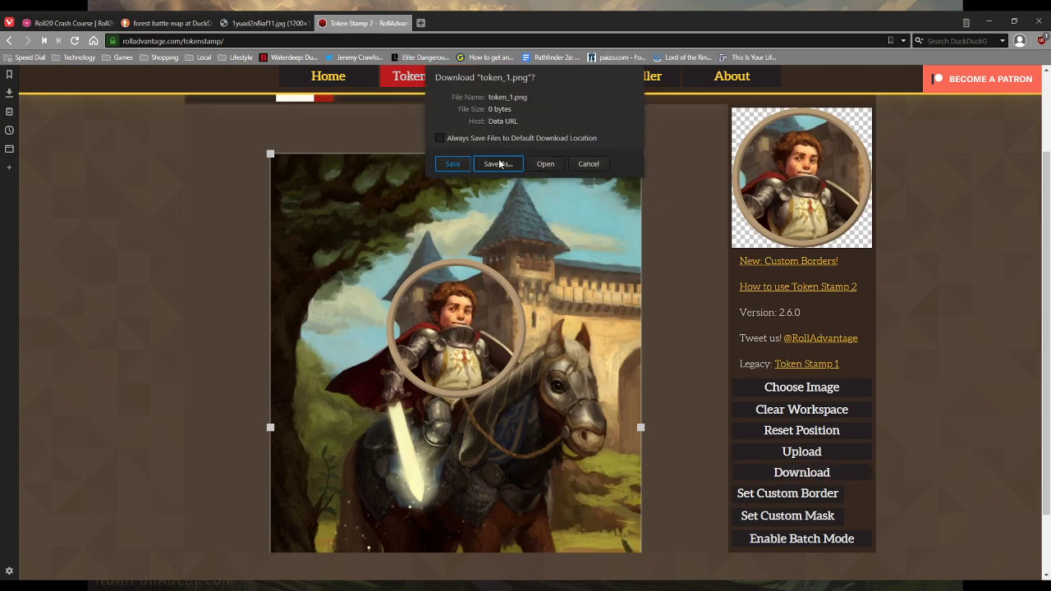
pyautogui.click(498, 163)
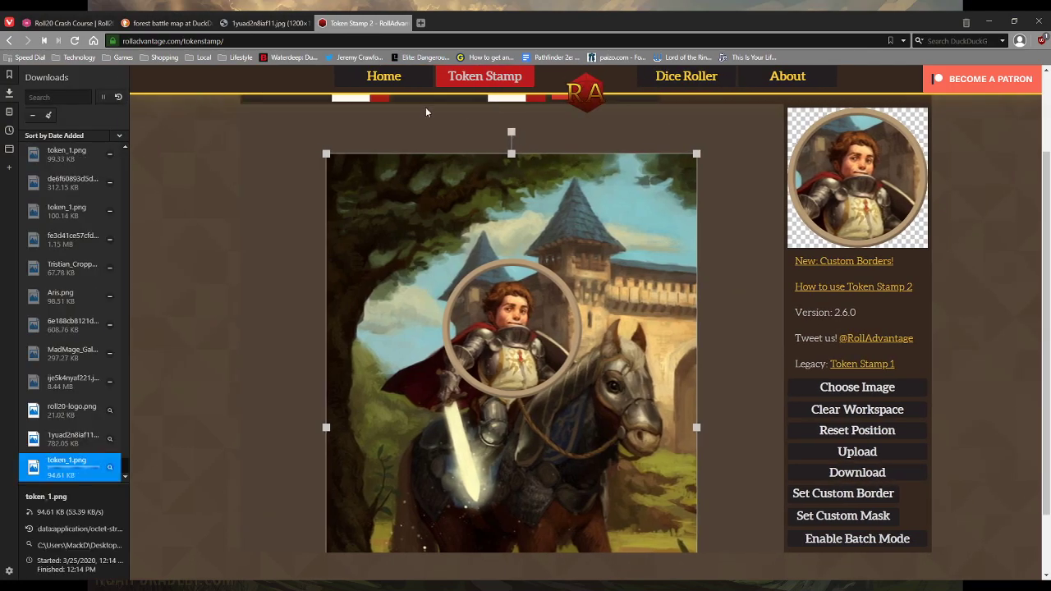
# Return to the Roll20 game tab and add the downloaded portrait token to the map over the river.
pyautogui.click(72, 23)
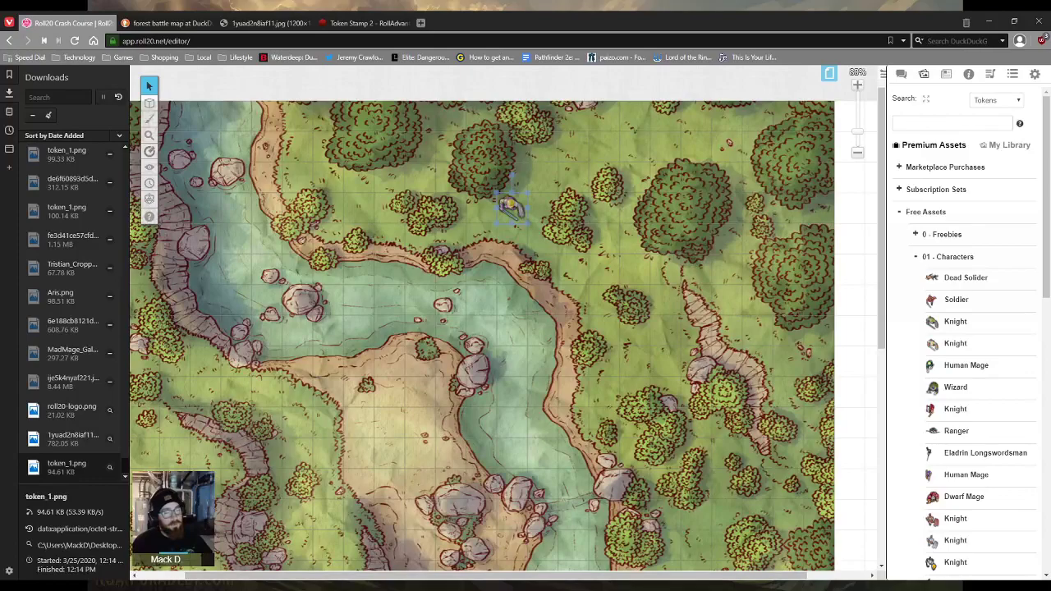
pyautogui.click(9, 92)
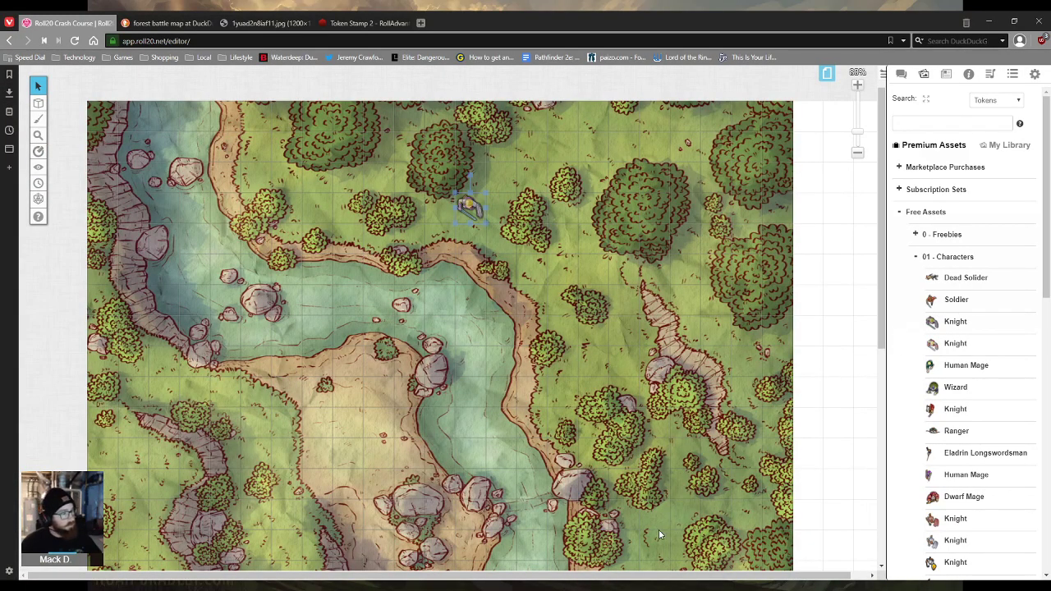
pyautogui.moveTo(359, 261); pyautogui.dragTo(354, 262)
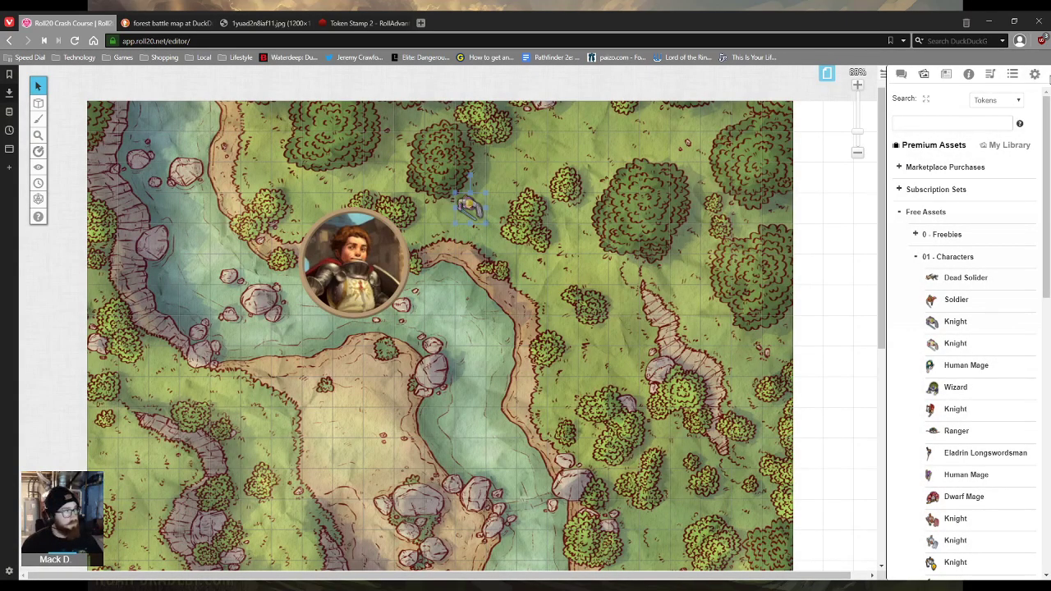
pyautogui.click(1034, 74)
pyautogui.scroll(-10, 991, 422)
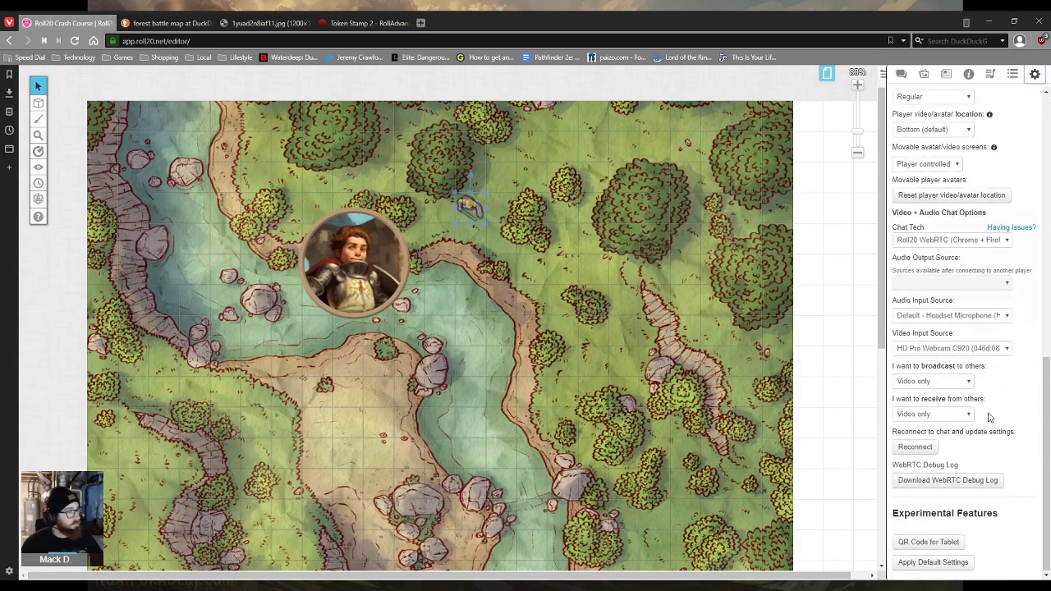
pyautogui.scroll(10, 946, 418)
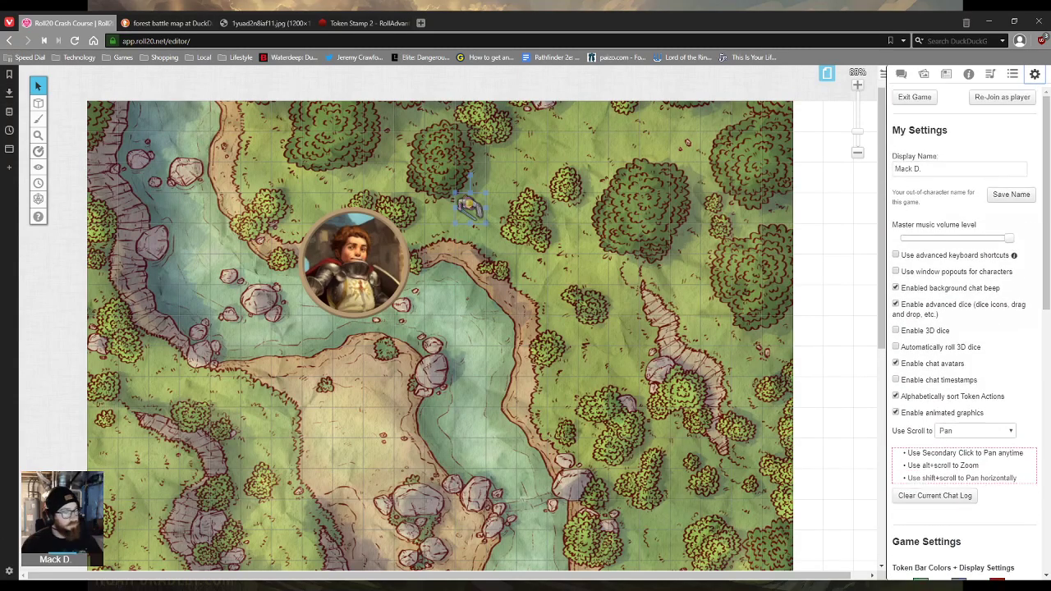
# Shrink the portrait token to one grid cell and move it to the cell directly left of the Knight token.
pyautogui.moveTo(47, 554)
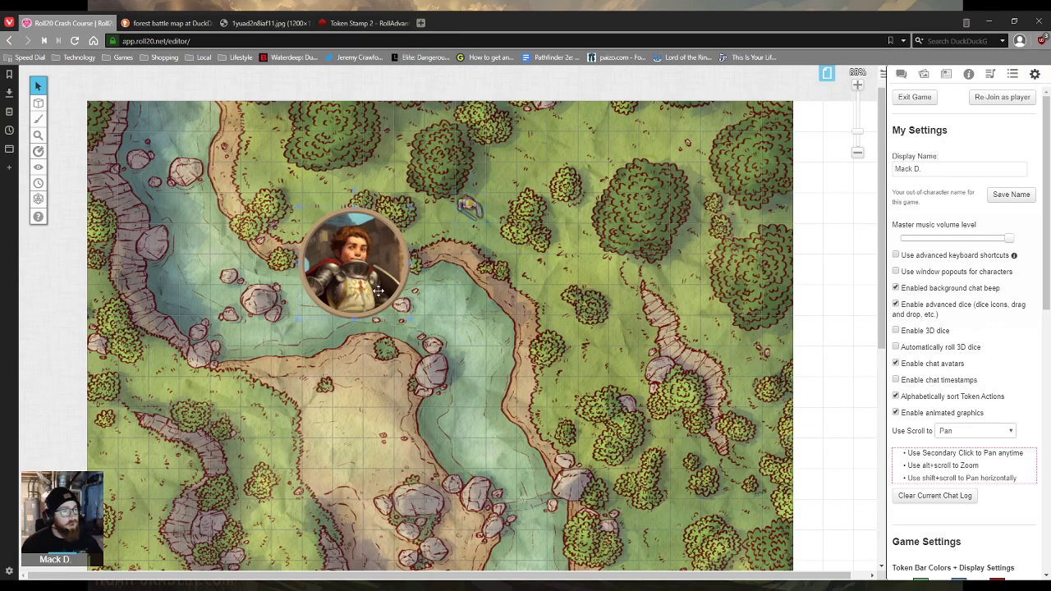
pyautogui.click(407, 317)
pyautogui.moveTo(408, 320); pyautogui.dragTo(470, 240)
pyautogui.scroll(5, 472, 250)
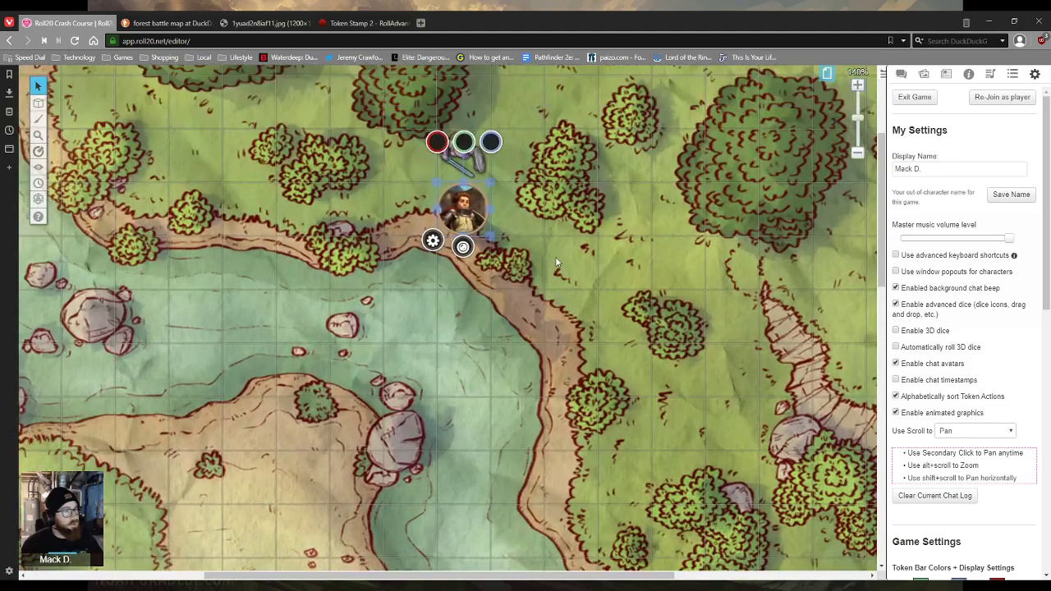
pyautogui.scroll(2, 556, 262)
pyautogui.moveTo(463, 287); pyautogui.dragTo(411, 240)
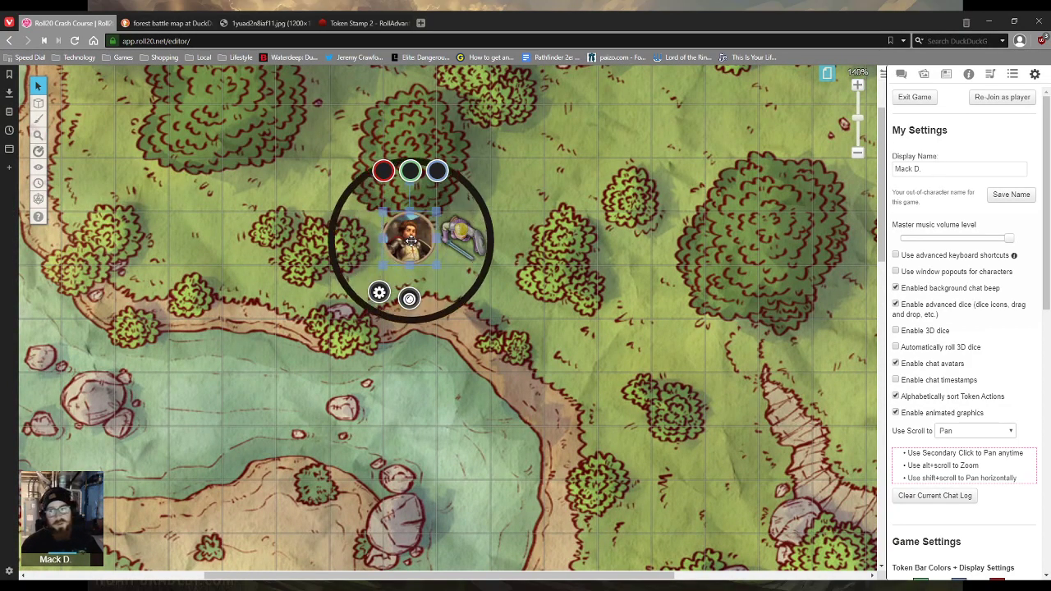
pyautogui.click(466, 322)
# Rotate the top-down Knight token counter-clockwise and move it one cell to the right.
pyautogui.click(466, 229)
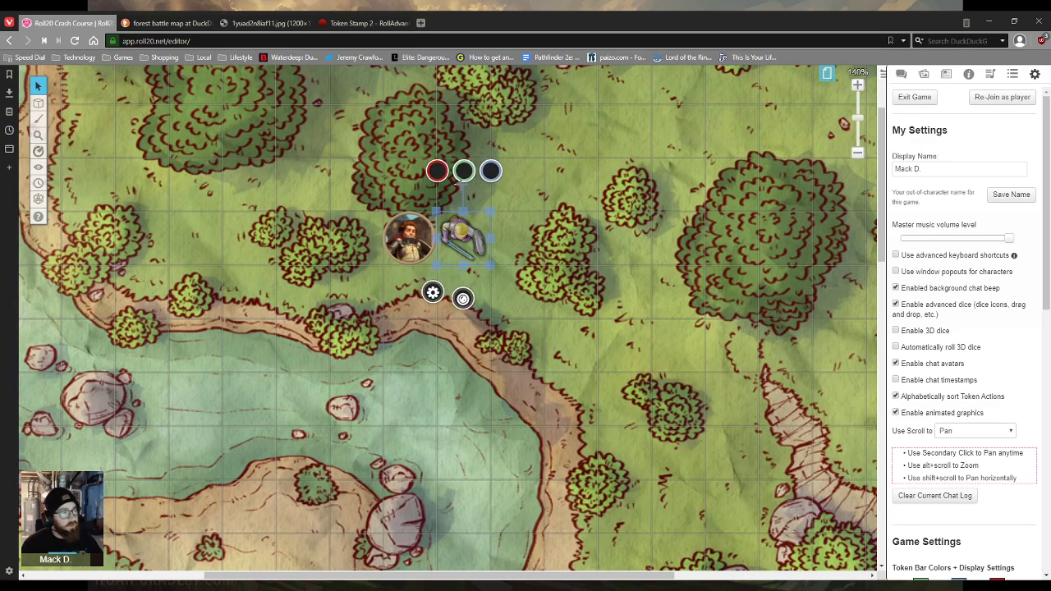
pyautogui.moveTo(464, 183); pyautogui.dragTo(426, 200)
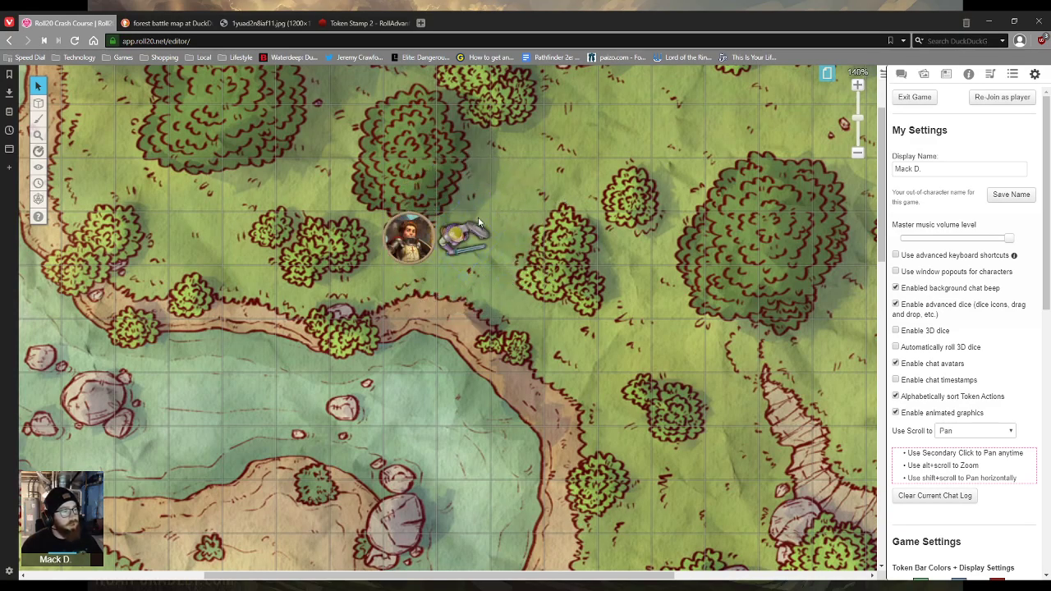
pyautogui.moveTo(456, 237); pyautogui.dragTo(506, 237)
# Try two different status markers on the portrait token and take each one off again.
pyautogui.click(400, 247)
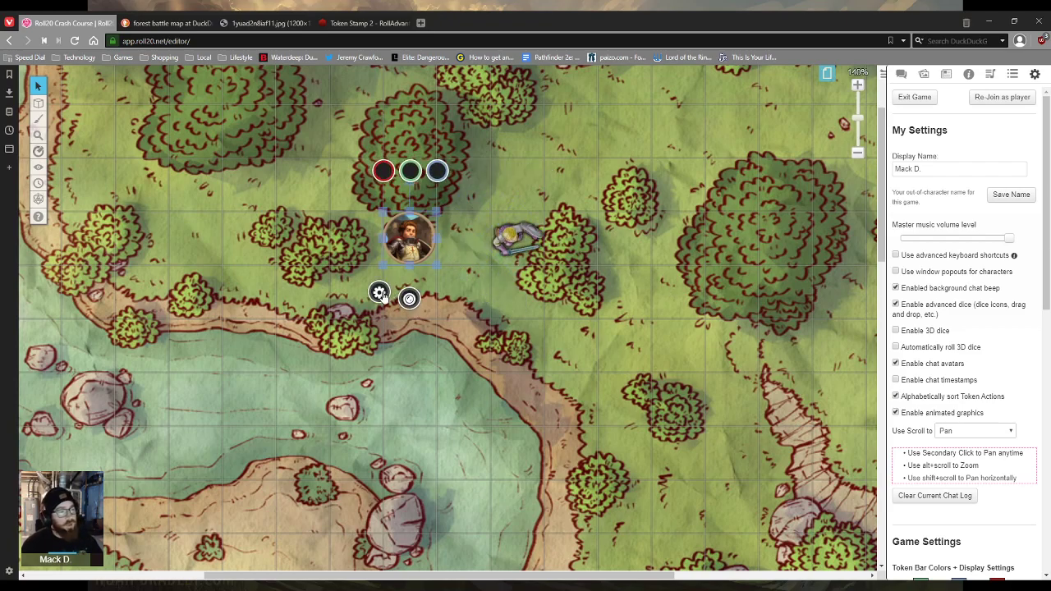
pyautogui.moveTo(409, 299)
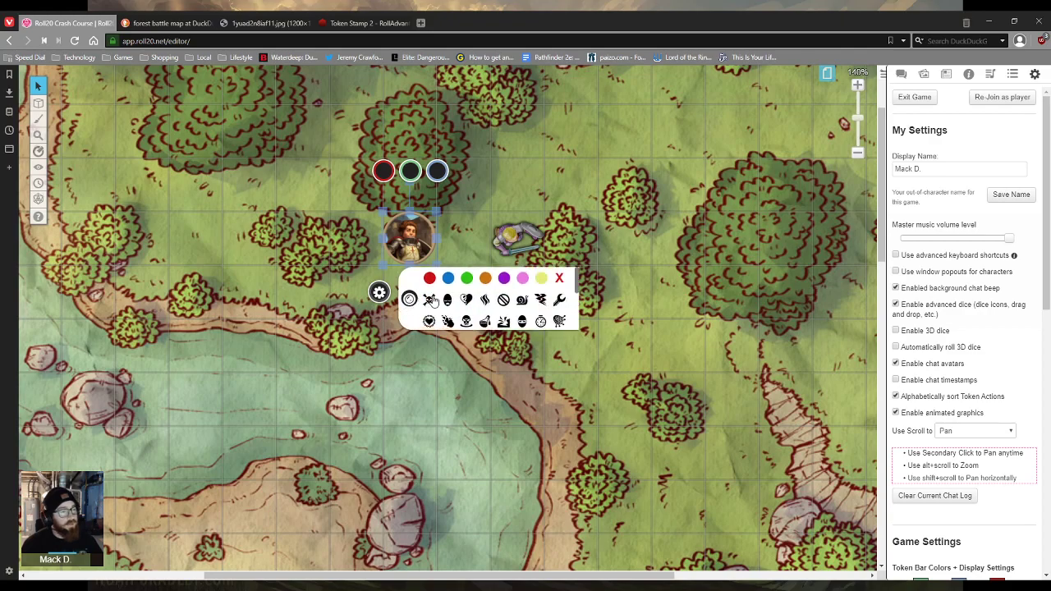
pyautogui.click(429, 279)
pyautogui.click(429, 280)
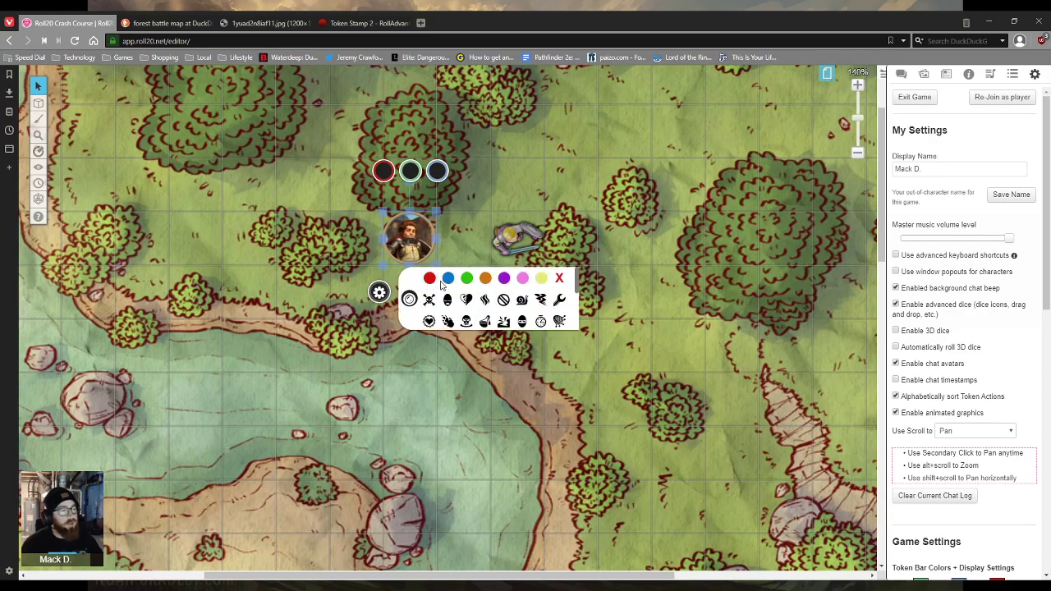
pyautogui.scroll(-2, 501, 288)
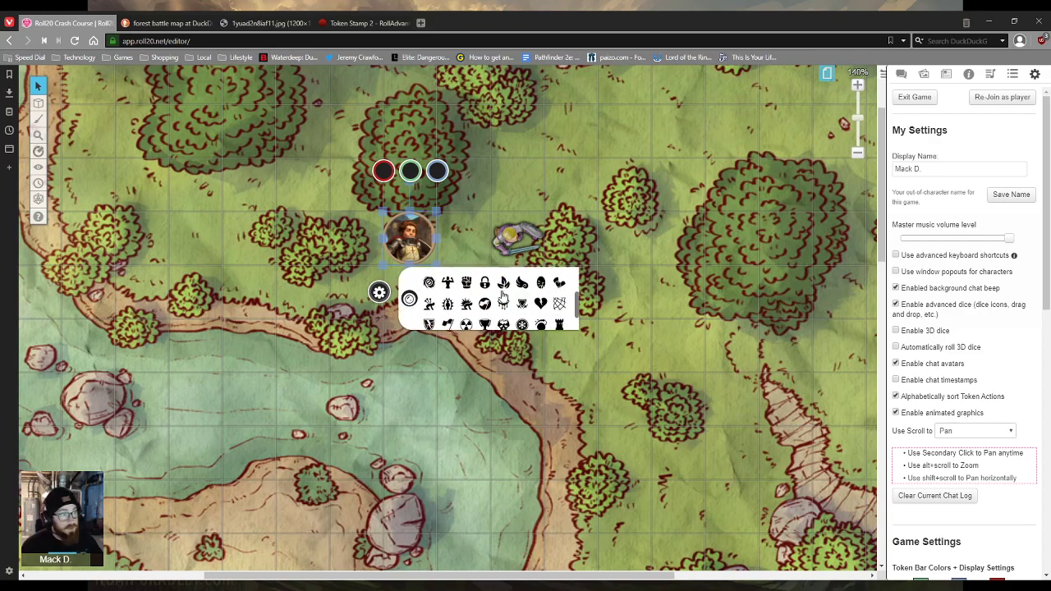
pyautogui.click(467, 278)
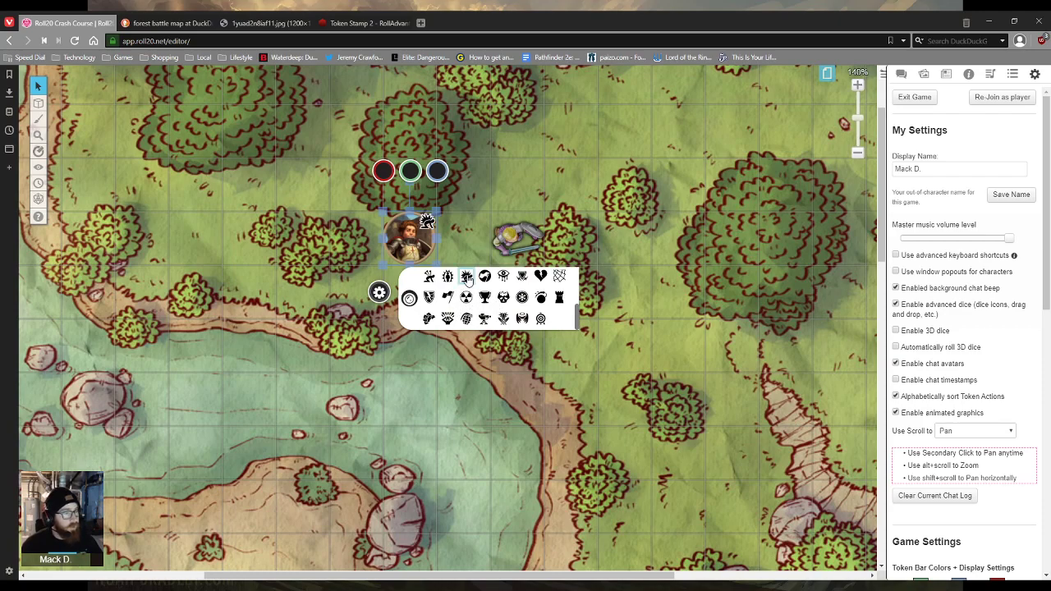
pyautogui.click(467, 280)
pyautogui.scroll(2, 458, 287)
pyautogui.scroll(-2, 456, 302)
pyautogui.click(448, 280)
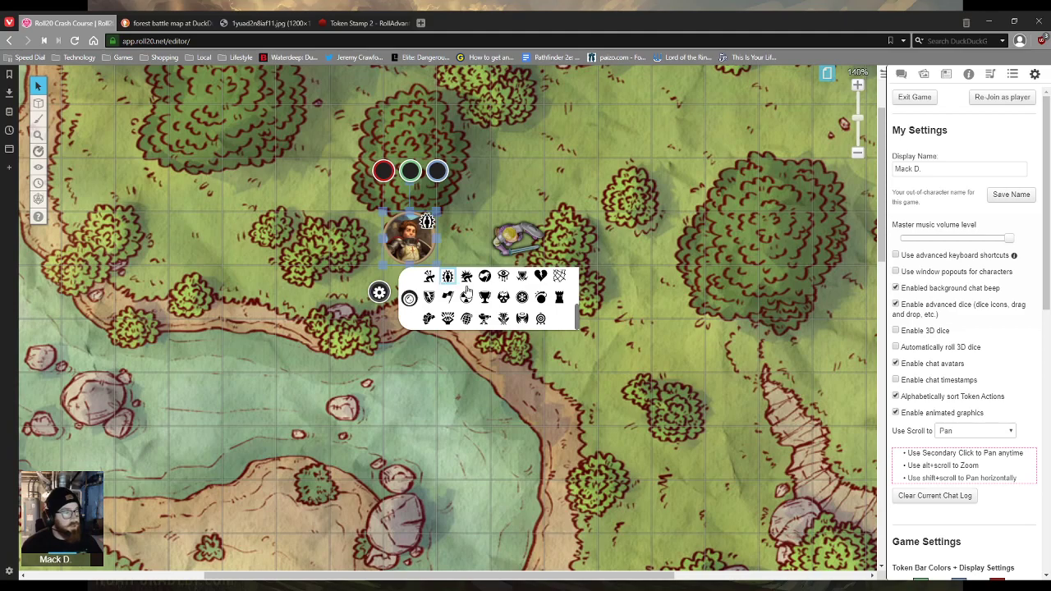
pyautogui.click(447, 277)
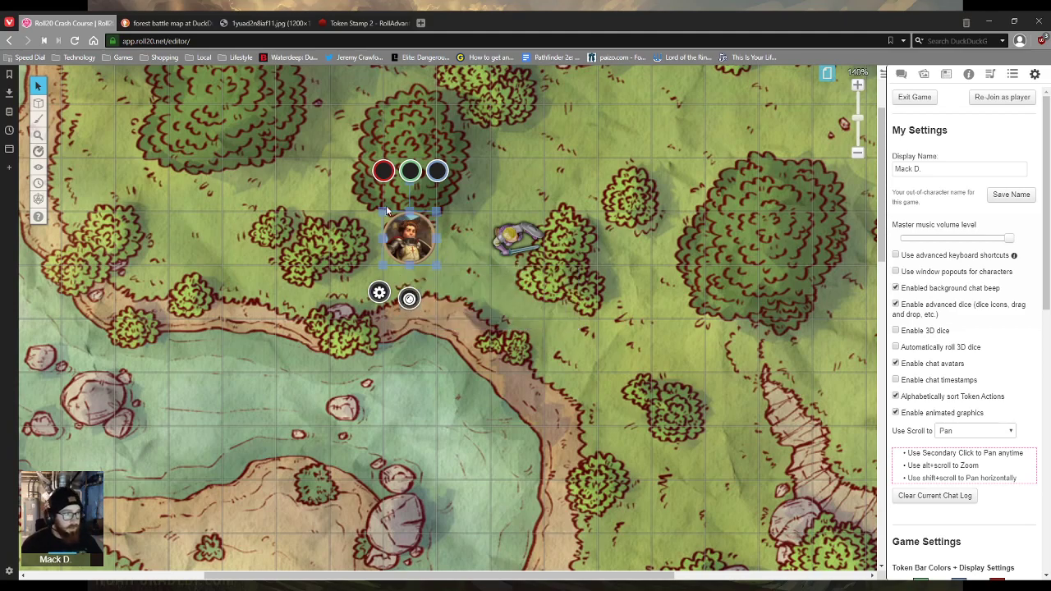
# Open the portrait token's settings, name it Samuel and turn on its nameplate.
pyautogui.click(379, 294)
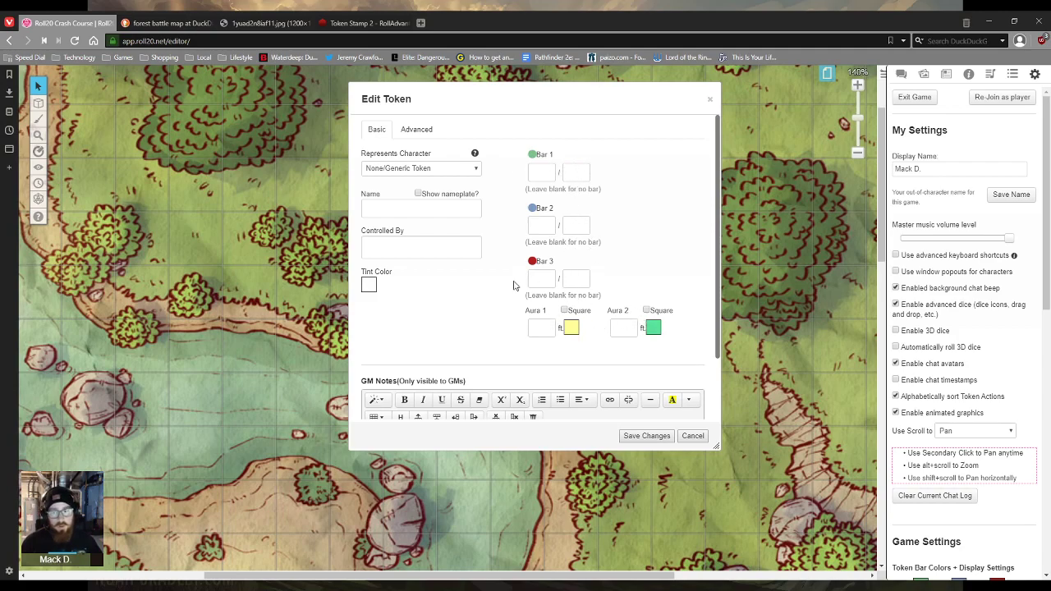
pyautogui.click(472, 176)
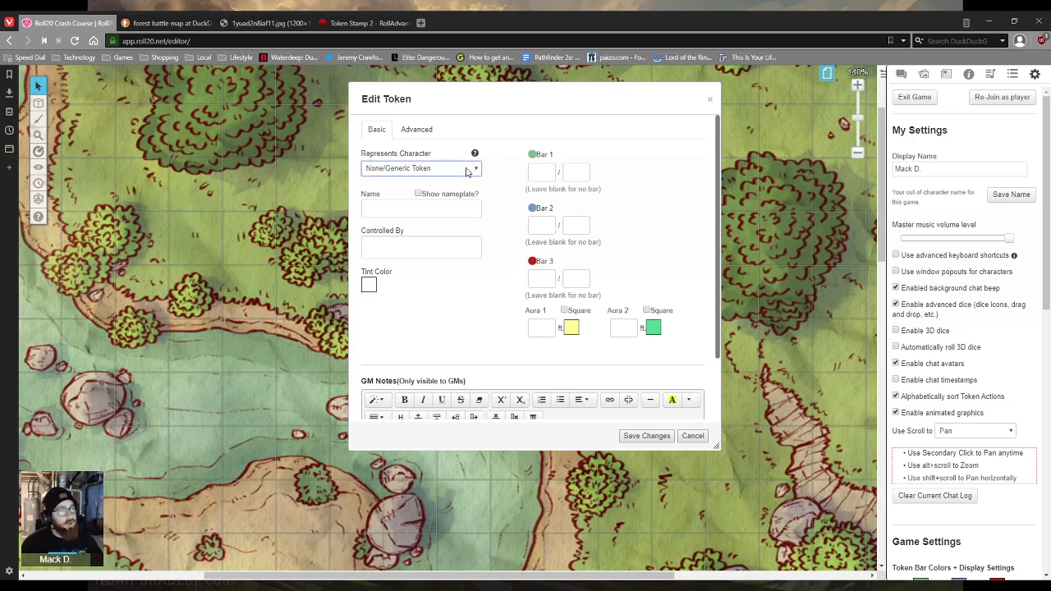
pyautogui.click(486, 297)
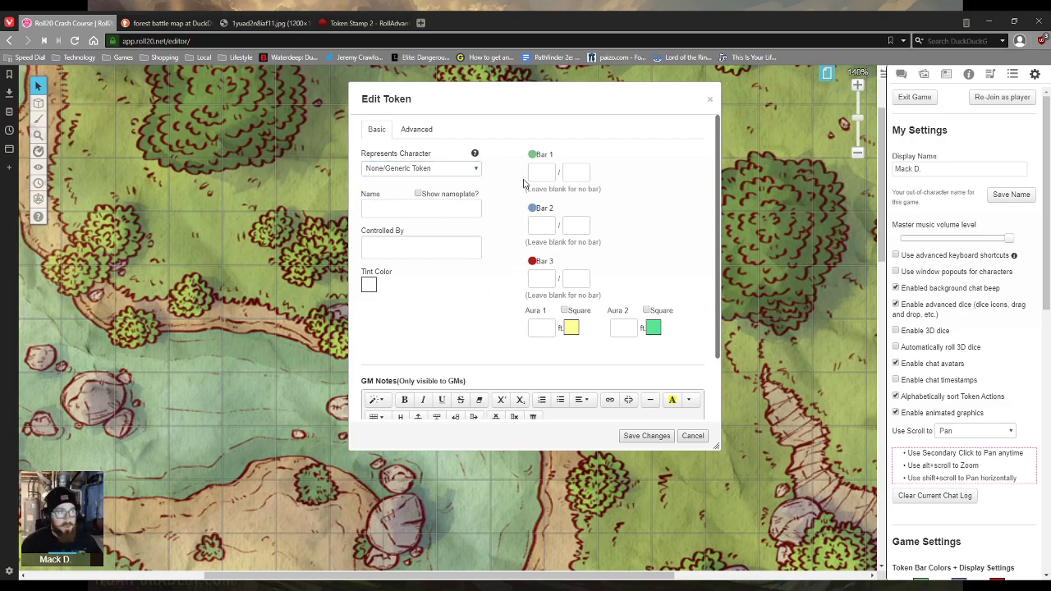
pyautogui.click(413, 209)
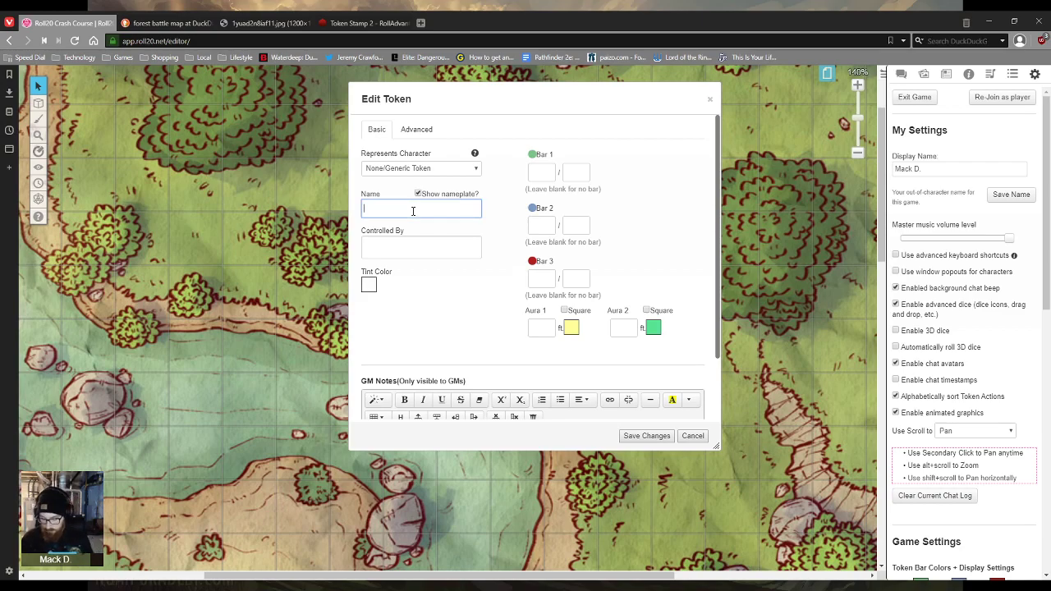
# Give All Players control of the Samuel token, save its settings and deselect it on the map.
pyautogui.click(397, 249)
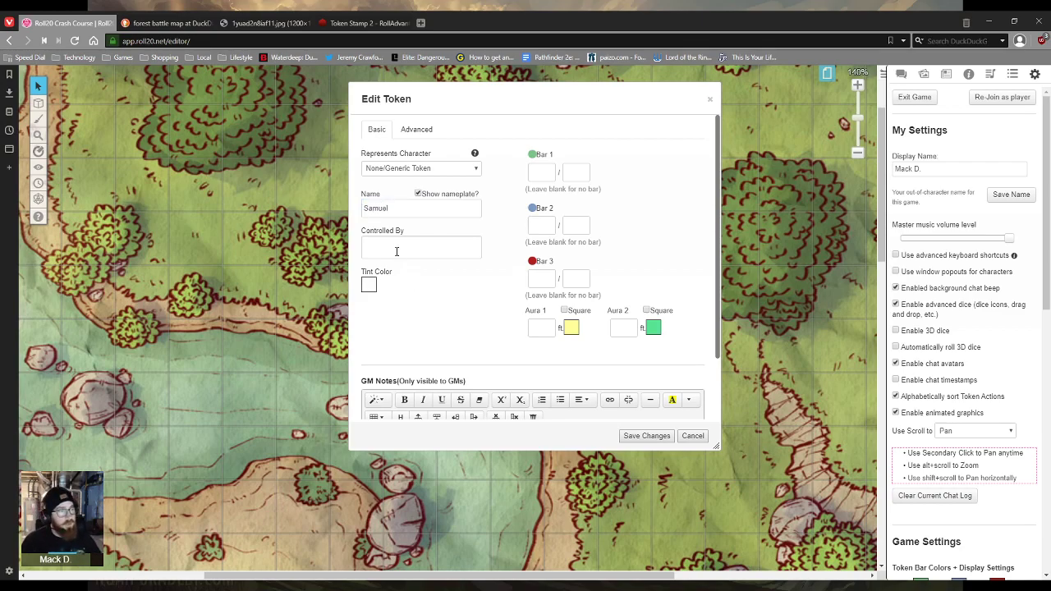
pyautogui.click(420, 265)
pyautogui.click(428, 352)
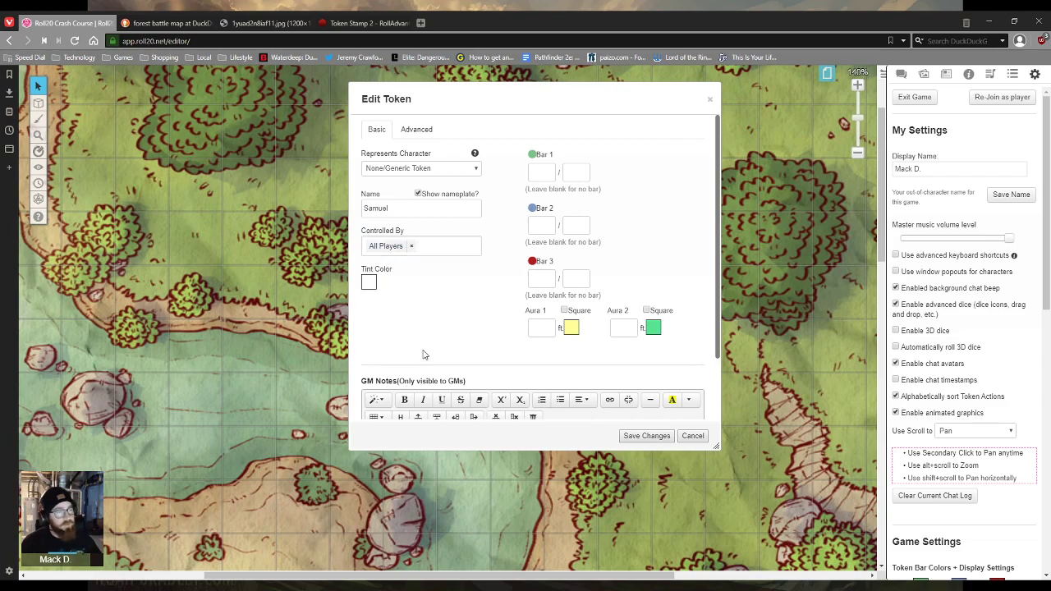
pyautogui.click(419, 240)
pyautogui.click(411, 244)
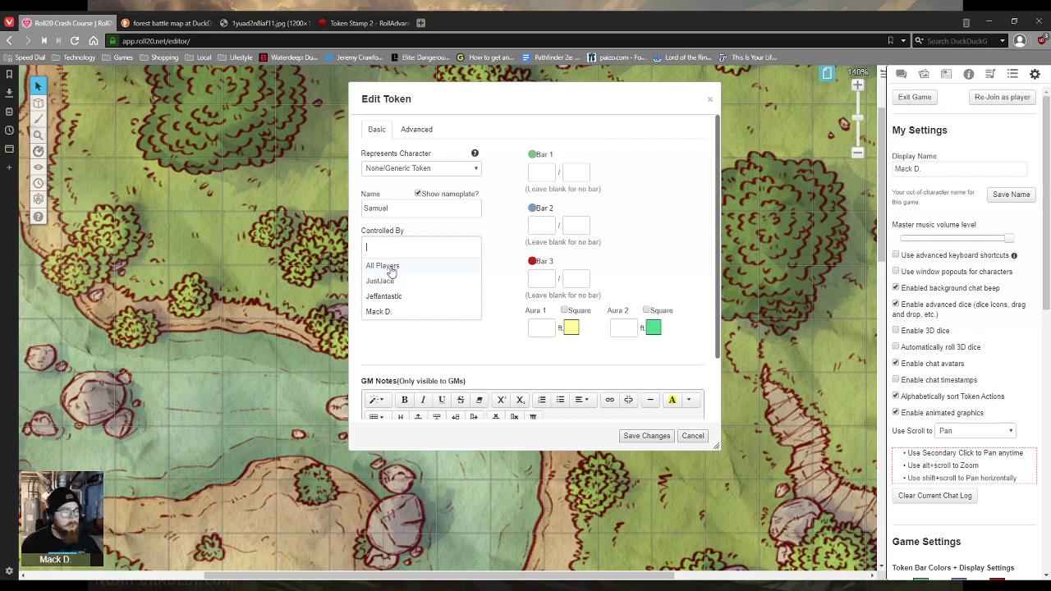
pyautogui.click(392, 268)
pyautogui.click(437, 341)
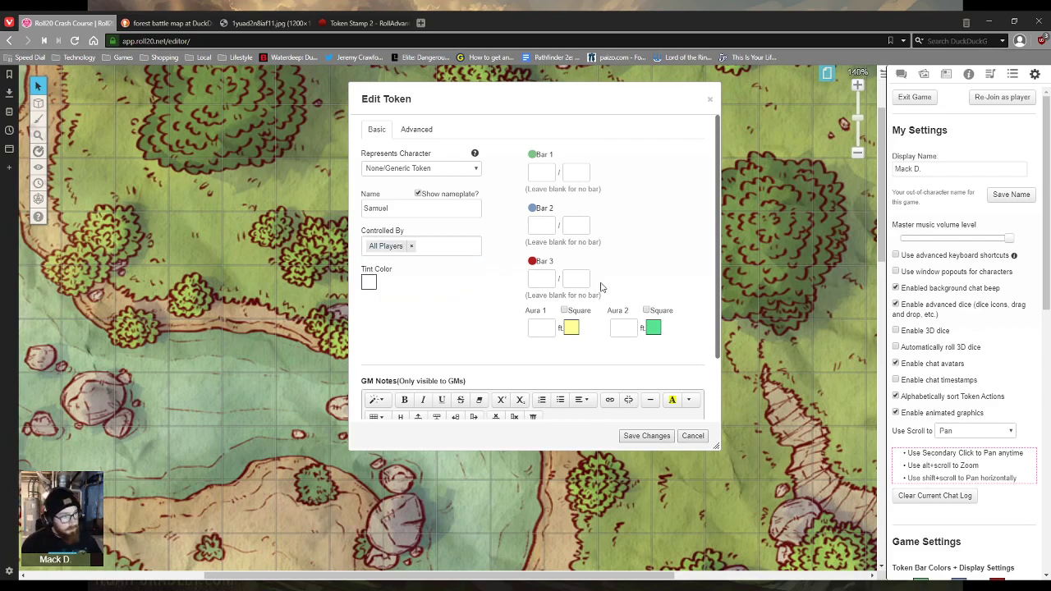
pyautogui.click(639, 436)
pyautogui.click(471, 310)
pyautogui.click(415, 238)
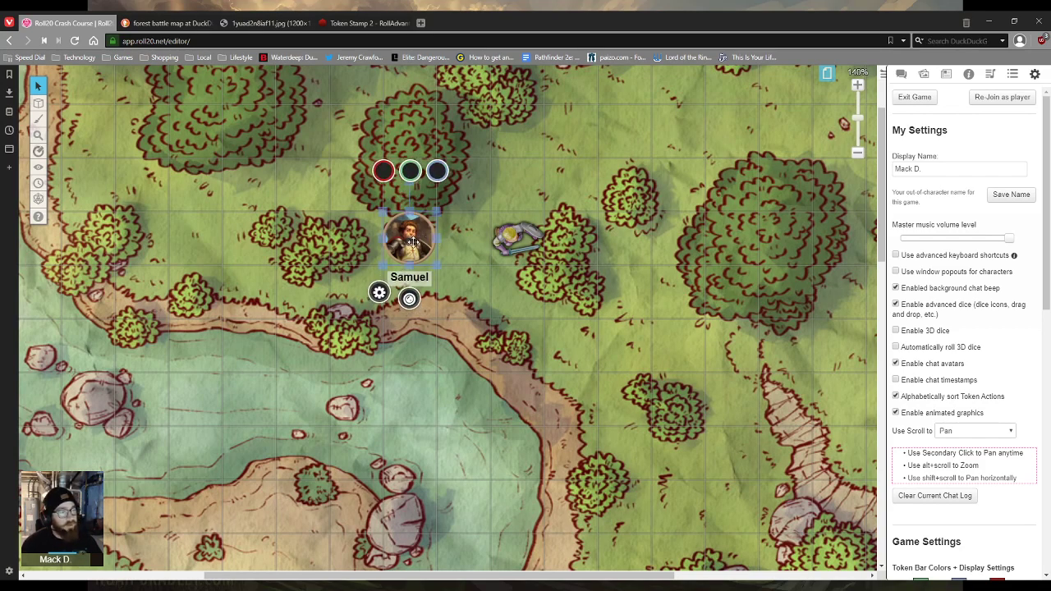
pyautogui.click(435, 263)
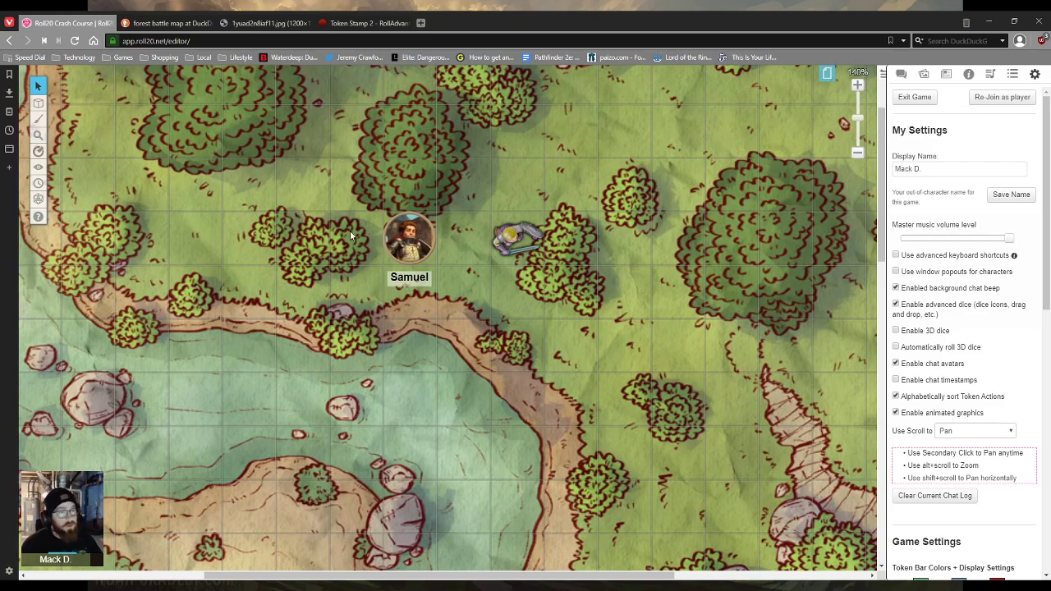
pyautogui.click(924, 75)
pyautogui.moveTo(932, 279)
pyautogui.mouseDown()
pyautogui.moveTo(928, 301)
pyautogui.moveTo(944, 294)
pyautogui.mouseUp()
pyautogui.click(918, 257)
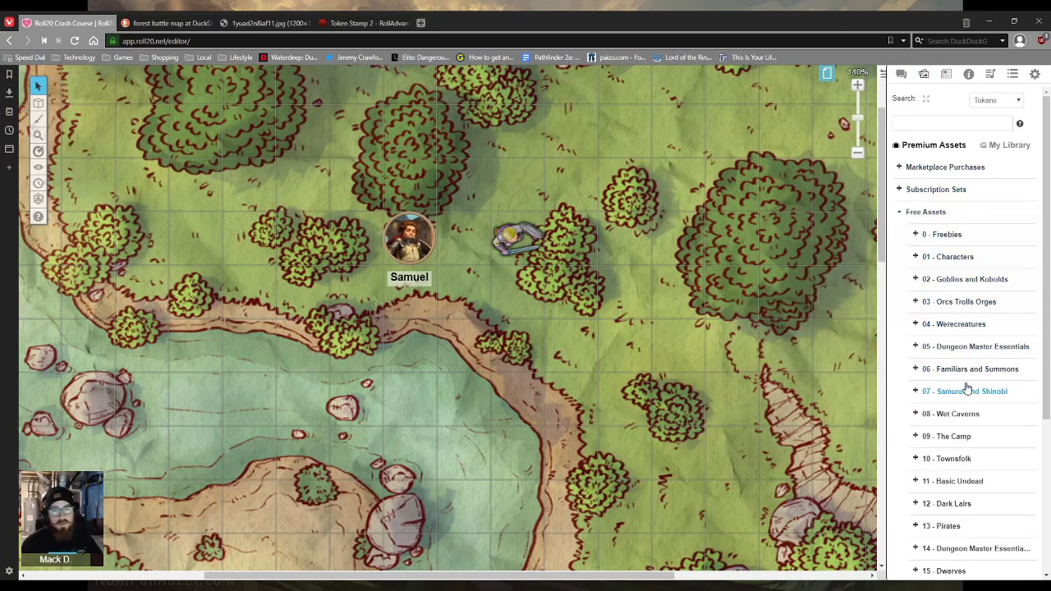
# Create a new journal character named Samuel and move its edit dialog clear of the portrait token.
pyautogui.click(946, 76)
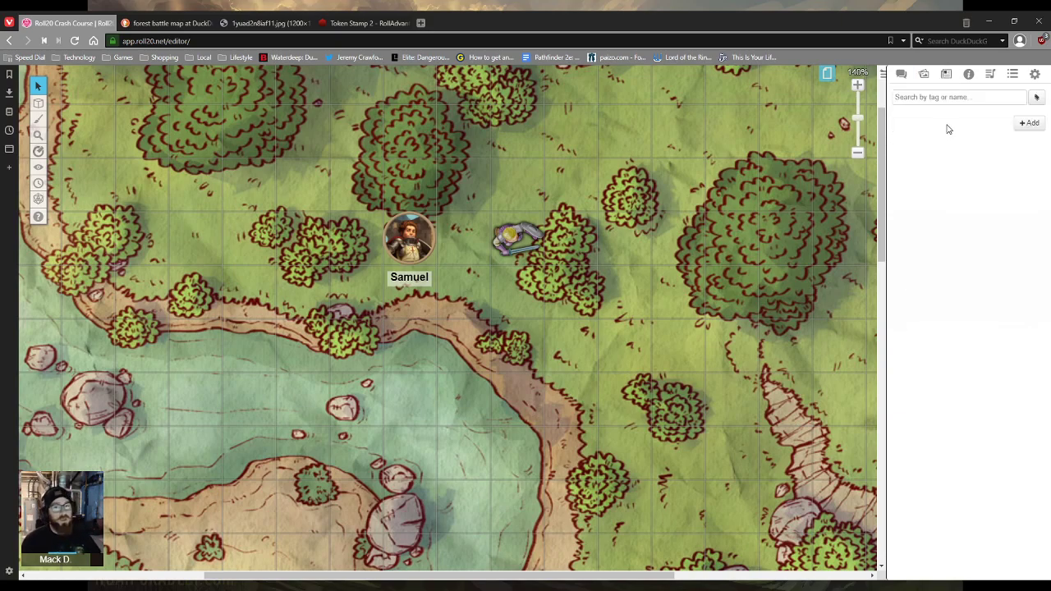
pyautogui.click(1031, 123)
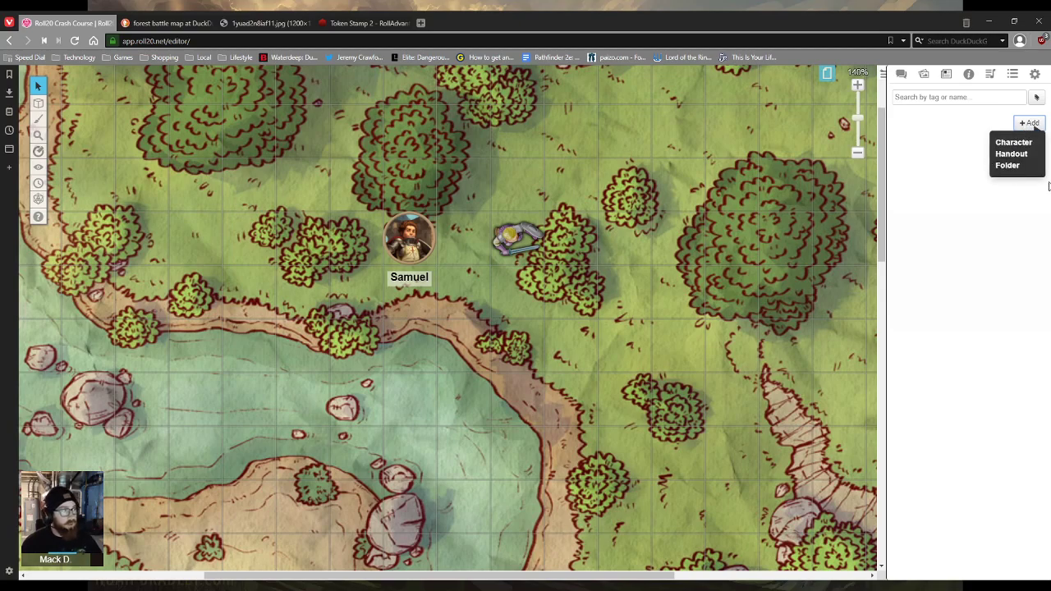
pyautogui.click(1015, 143)
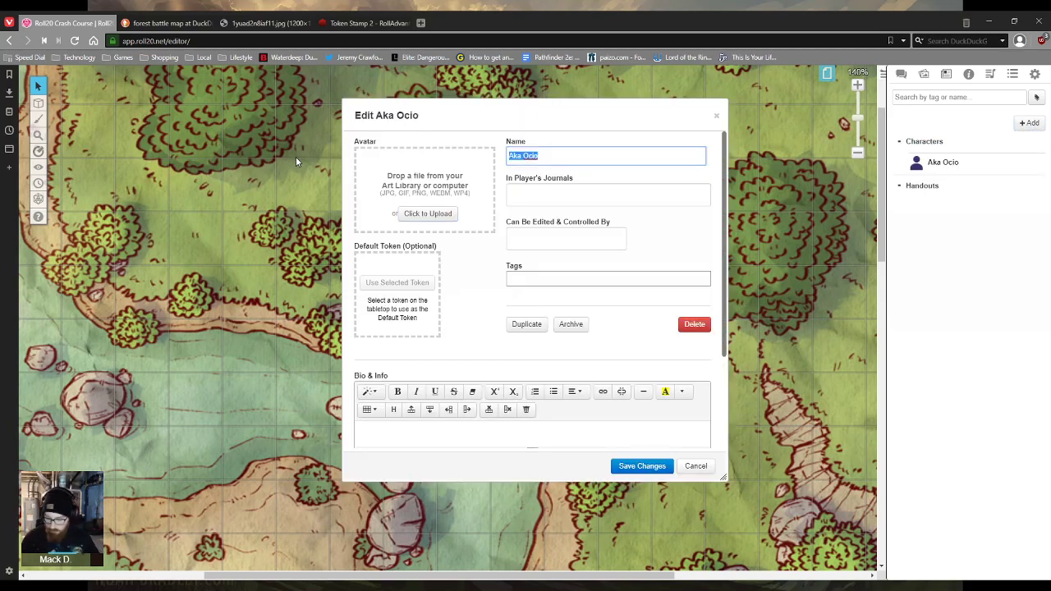
pyautogui.write('Samuel')
pyautogui.moveTo(524, 120); pyautogui.dragTo(652, 124)
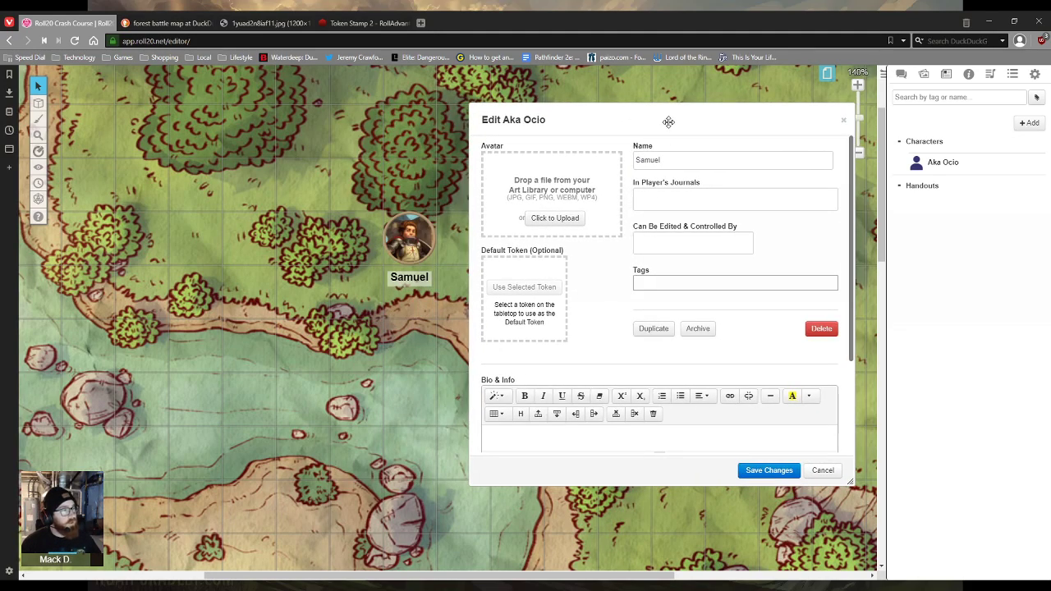
# Show the character in All Players' journals and give the game master's own account editing and control rights.
pyautogui.click(670, 199)
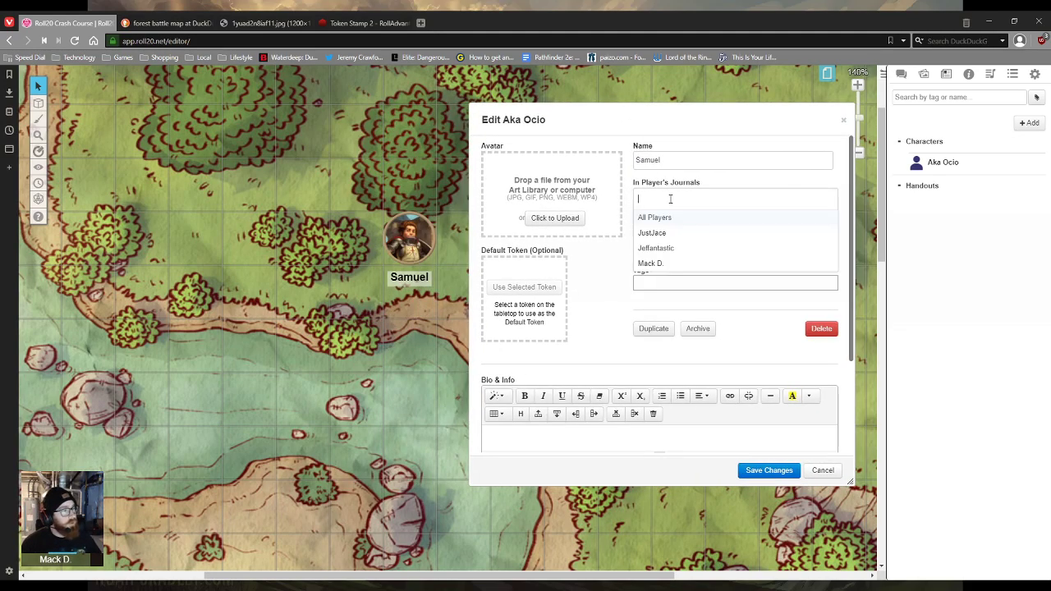
pyautogui.click(601, 280)
pyautogui.click(693, 243)
pyautogui.click(654, 304)
pyautogui.click(618, 257)
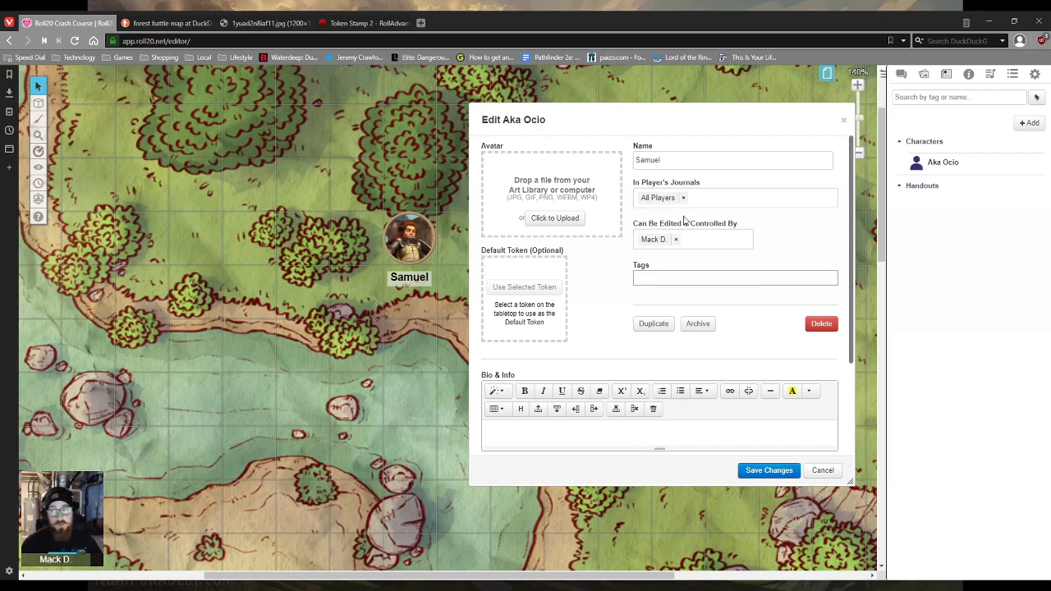
# Set the portrait token as Samuel's default token and the mounted knight artwork as the avatar, saving the character.
pyautogui.click(409, 240)
pyautogui.click(514, 288)
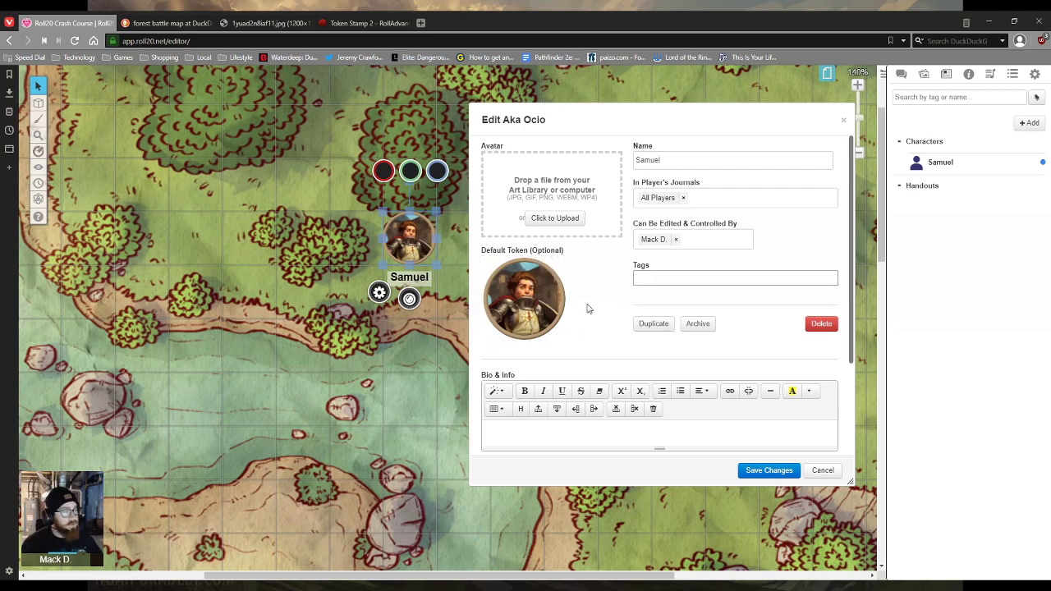
pyautogui.click(770, 471)
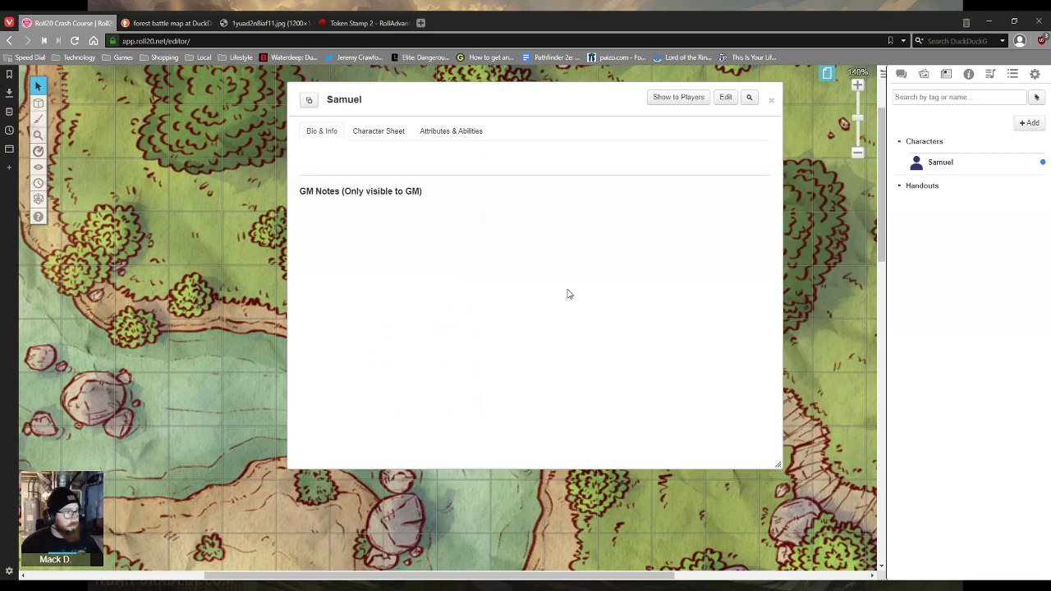
pyautogui.click(726, 98)
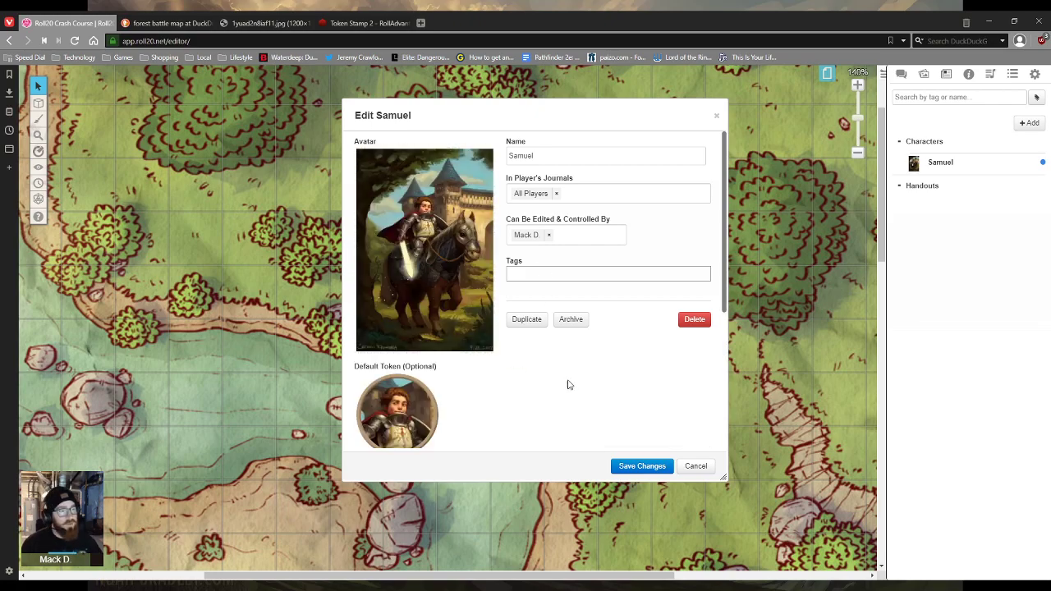
pyautogui.click(624, 466)
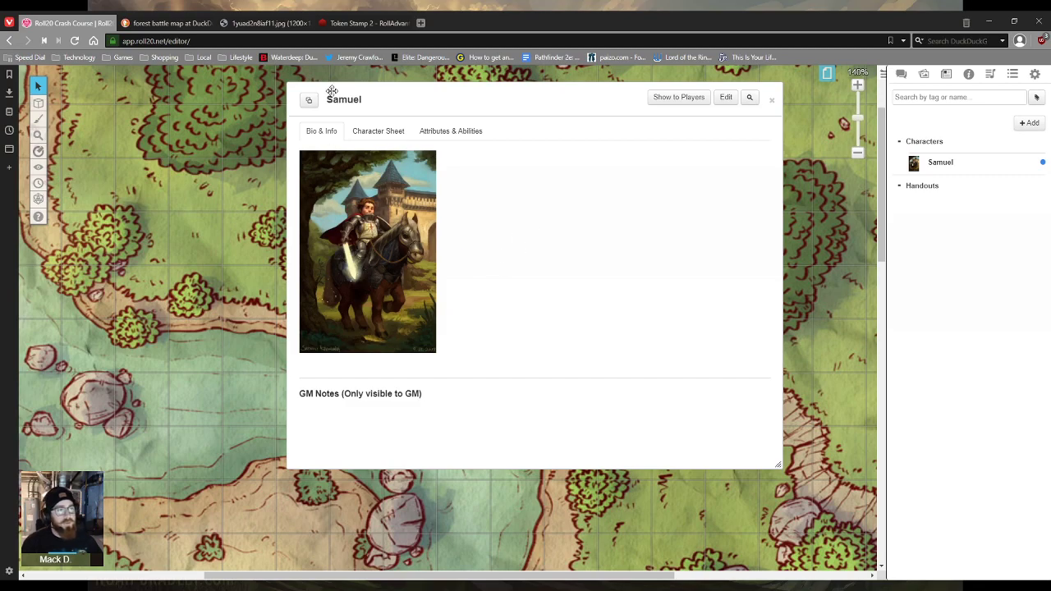
# Open Samuel's character sheet, choose to edit the sheet directly and shift its window away from the sidebar.
pyautogui.click(397, 136)
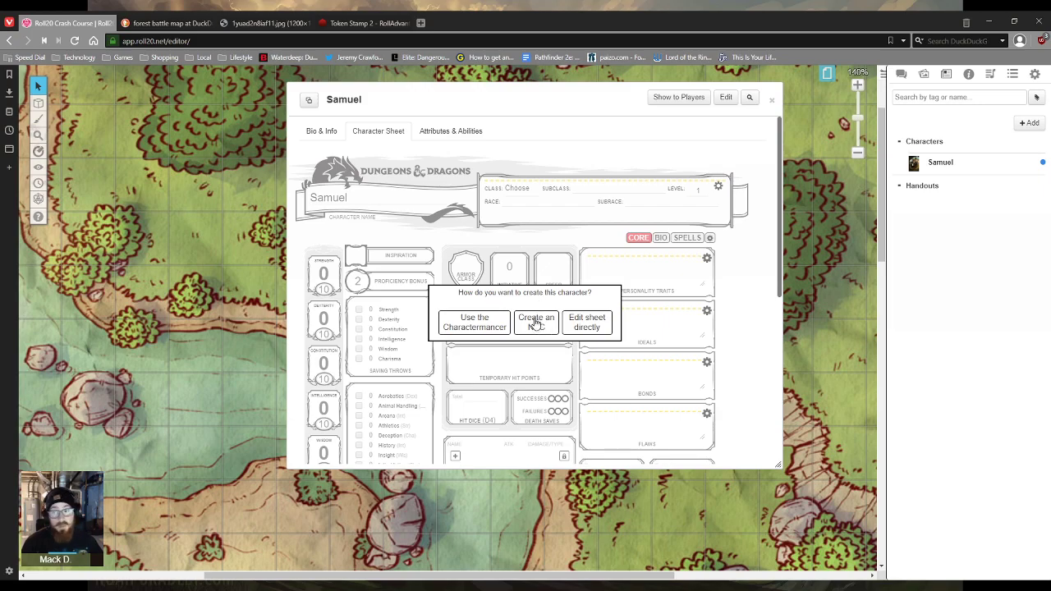
pyautogui.click(593, 326)
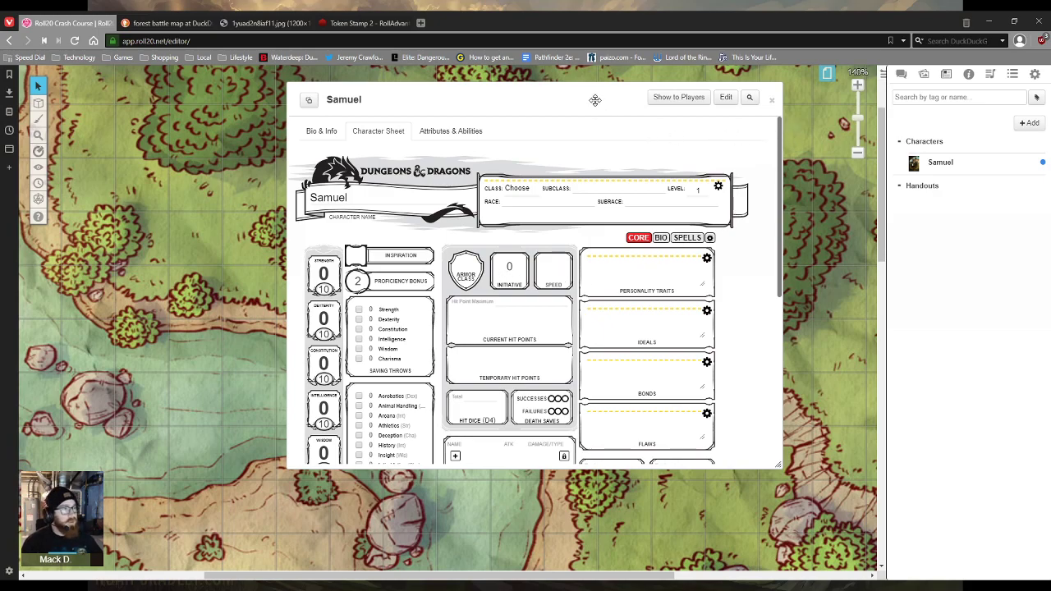
pyautogui.moveTo(595, 99); pyautogui.dragTo(546, 99)
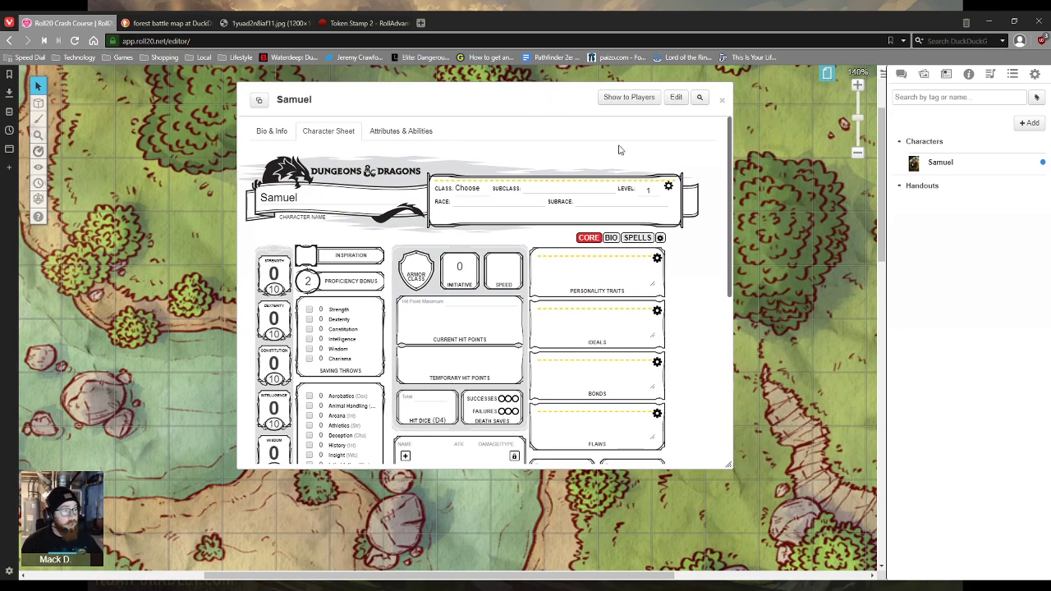
# Bring the sheet's attacks and equipment sections into view and search the D&D 5th Edition compendium for Longsword.
pyautogui.click(970, 76)
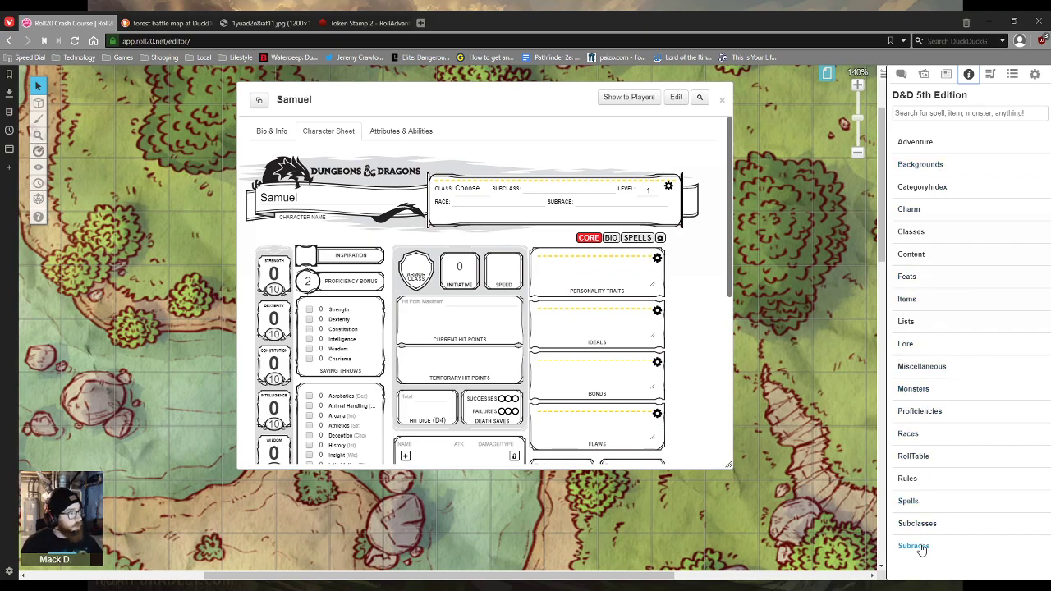
pyautogui.scroll(-1, 539, 246)
pyautogui.scroll(-2, 539, 246)
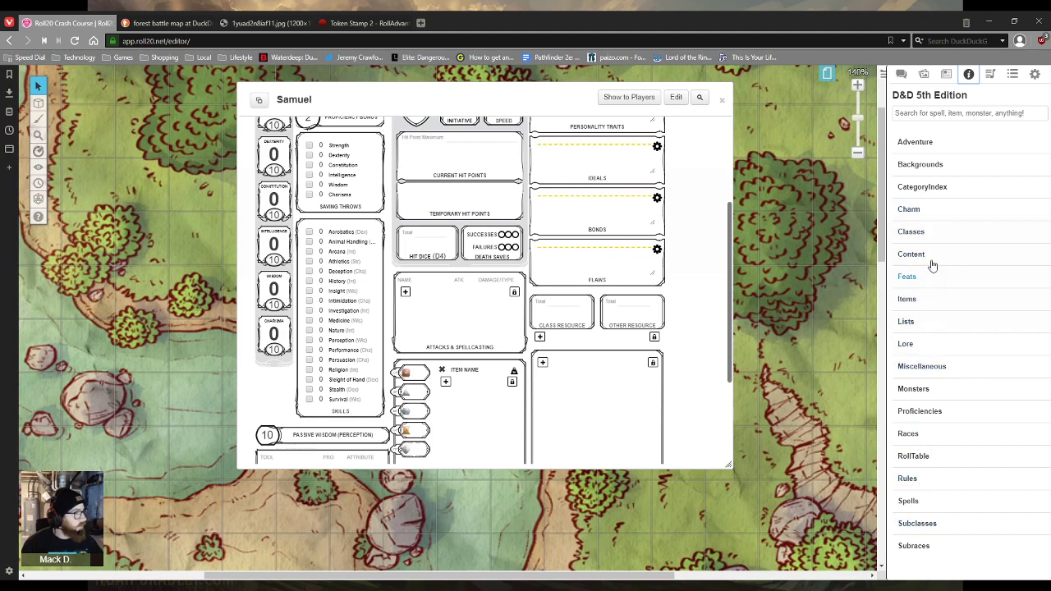
pyautogui.click(958, 112)
pyautogui.write('Long')
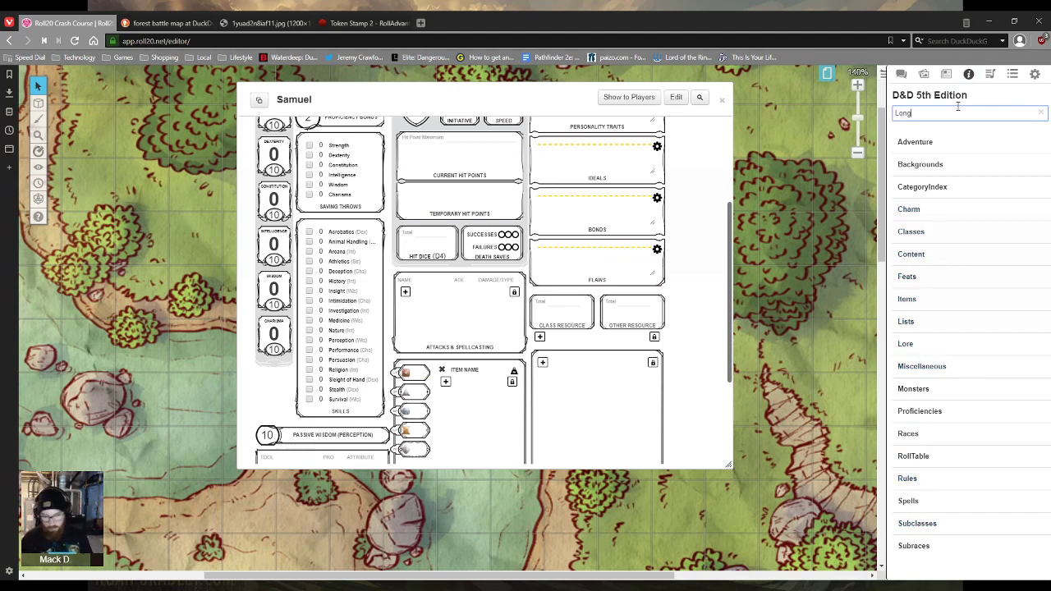
pyautogui.write('sword')
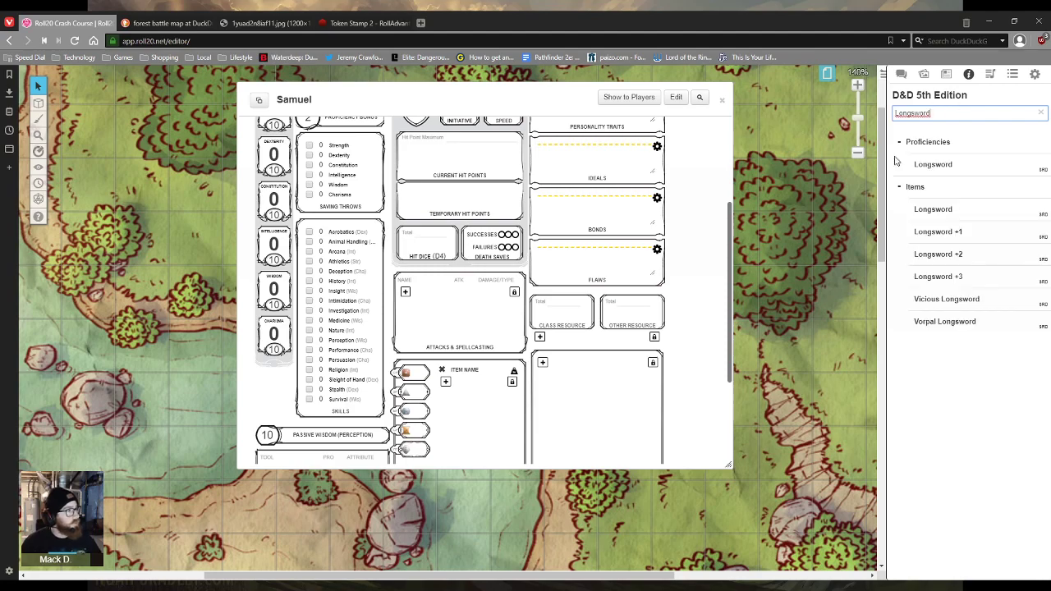
# Add the compendium's Longsword proficiency to Samuel's sheet, create a blank attack entry and try to fill it with that proficiency.
pyautogui.moveTo(945, 171); pyautogui.dragTo(470, 400)
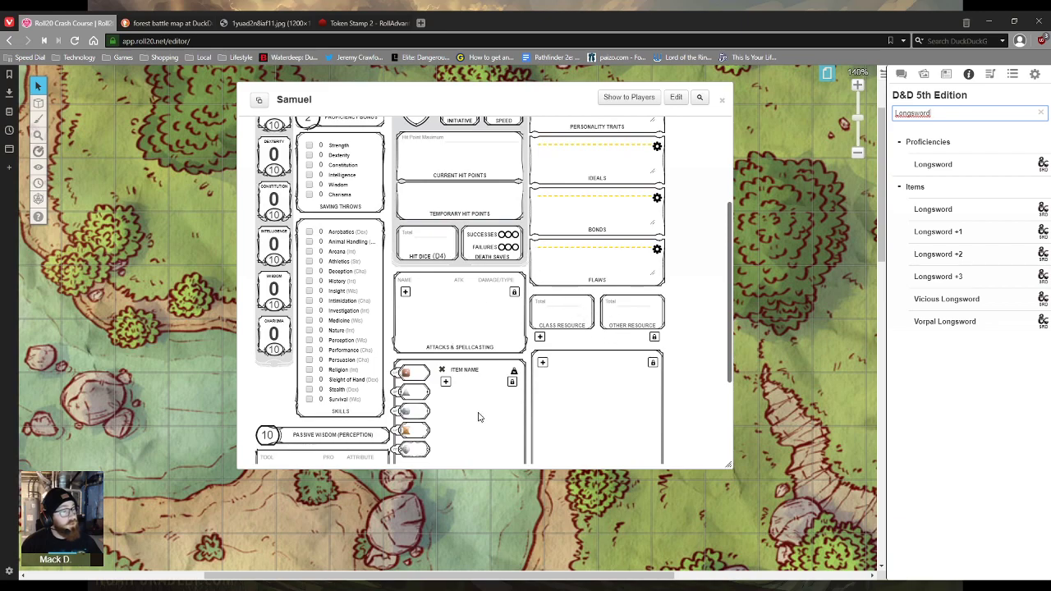
pyautogui.scroll(-2, 472, 386)
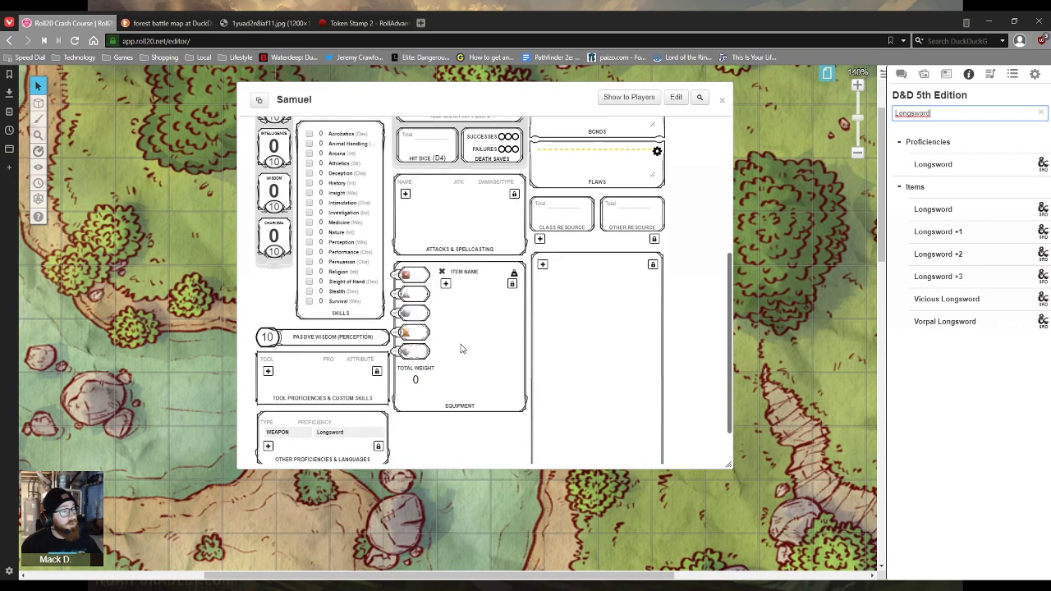
pyautogui.click(405, 182)
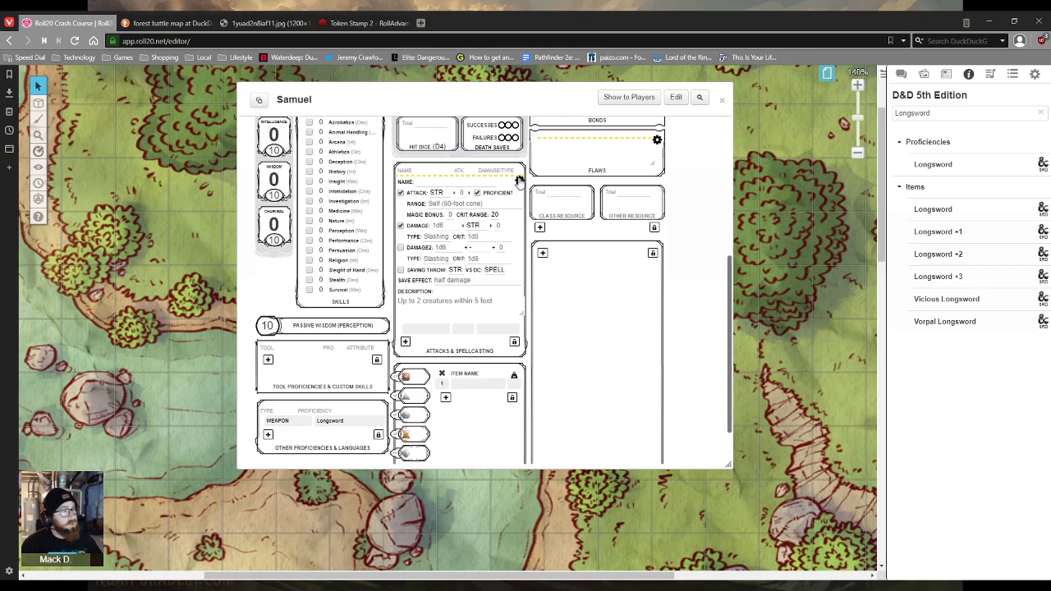
pyautogui.click(518, 179)
pyautogui.moveTo(891, 156); pyautogui.dragTo(436, 187)
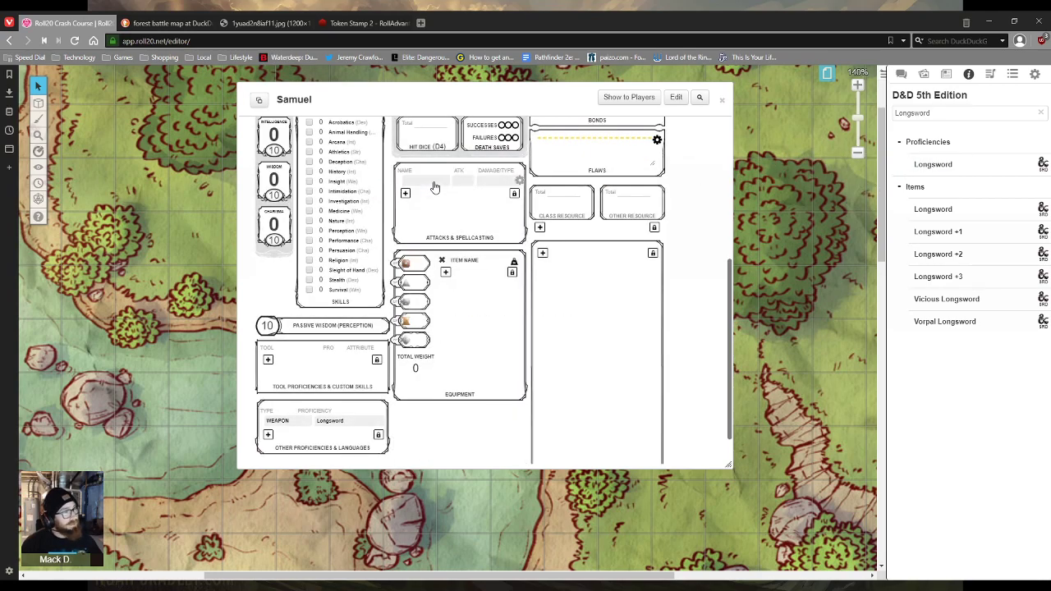
# Create a blank equipment row and try to add the compendium's Longsword proficiency and Longsword item to the equipment section.
pyautogui.click(445, 271)
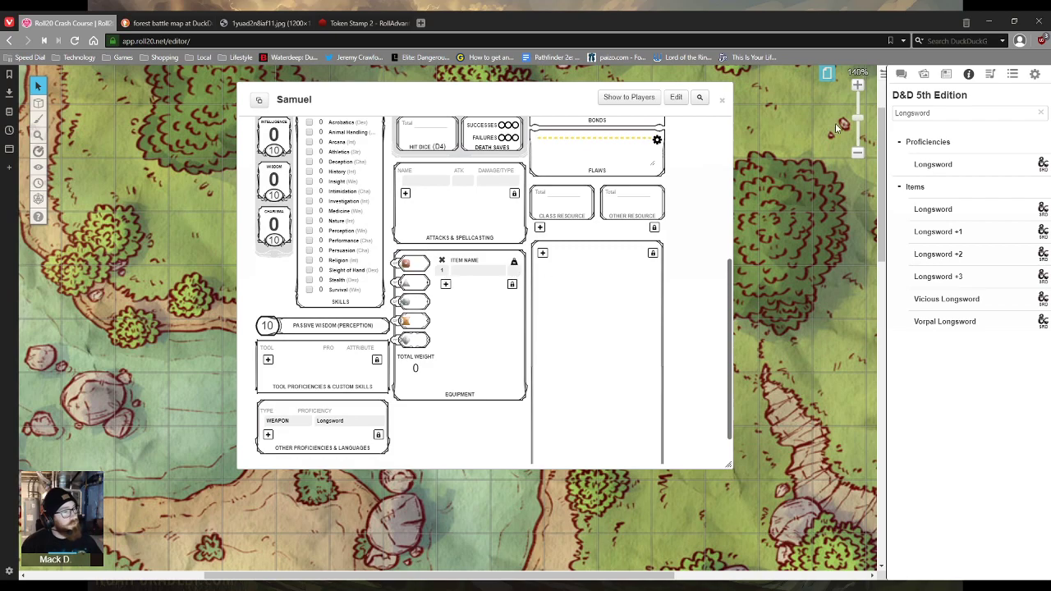
pyautogui.moveTo(950, 170); pyautogui.dragTo(488, 277)
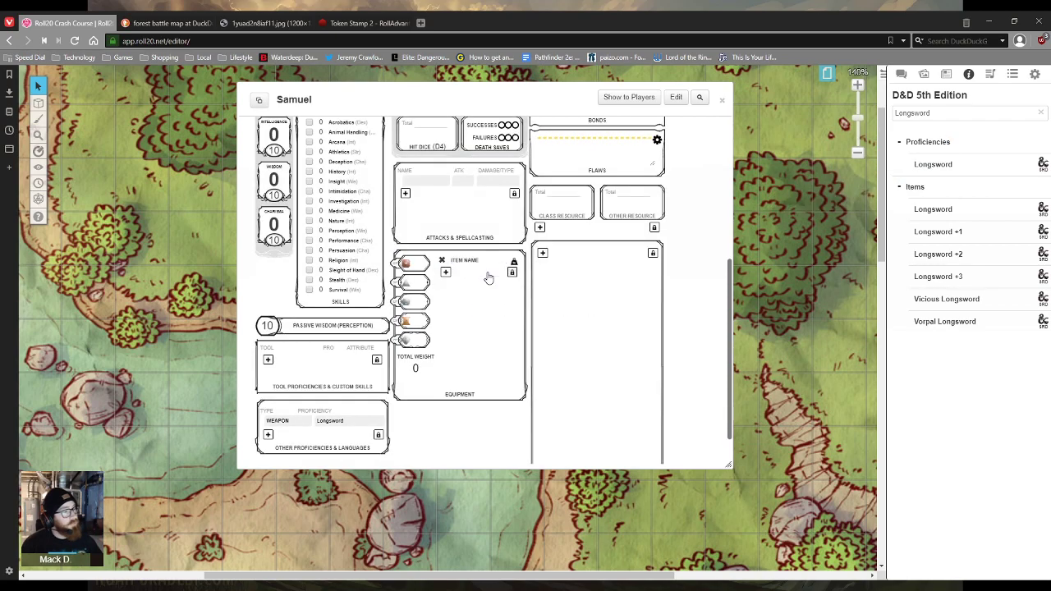
pyautogui.moveTo(931, 164); pyautogui.dragTo(501, 327)
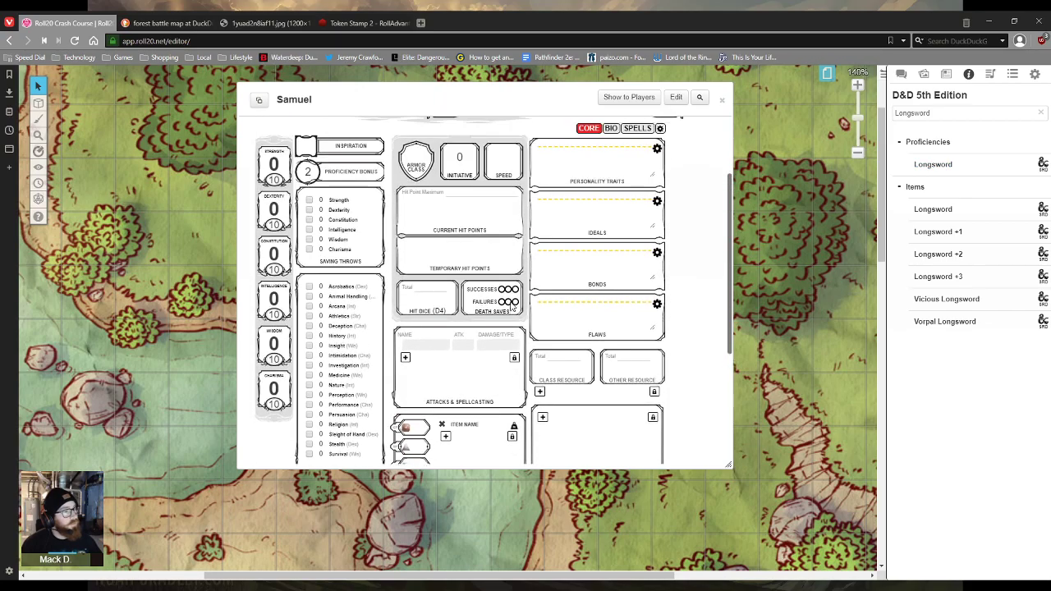
pyautogui.scroll(-3, 493, 328)
pyautogui.moveTo(933, 209); pyautogui.dragTo(441, 265)
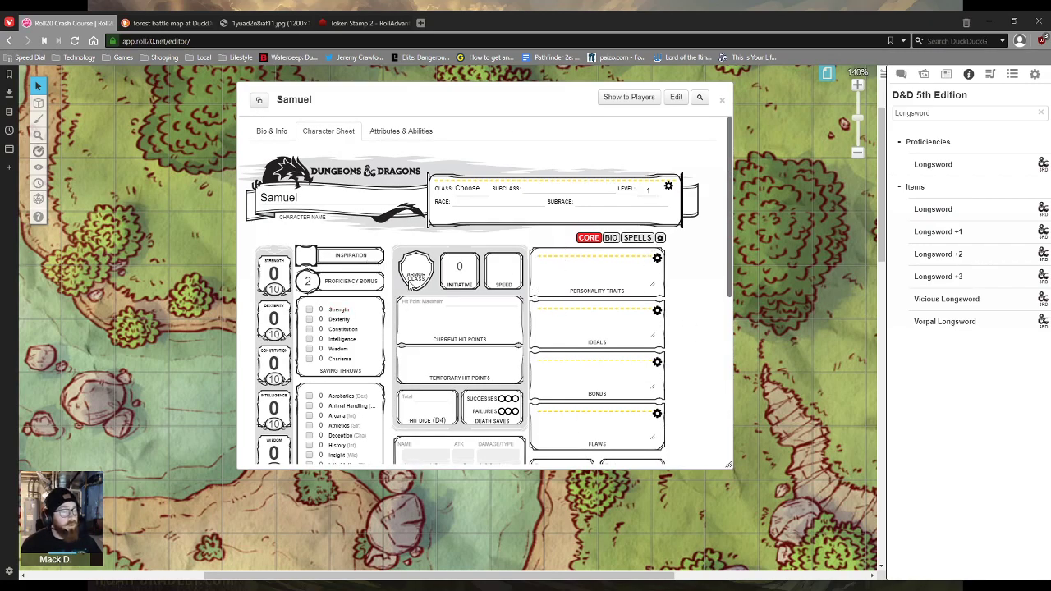
# Switch the sidebar to the chat, review Samuel's attributes and abilities, and close the character window.
pyautogui.click(901, 74)
pyautogui.click(969, 73)
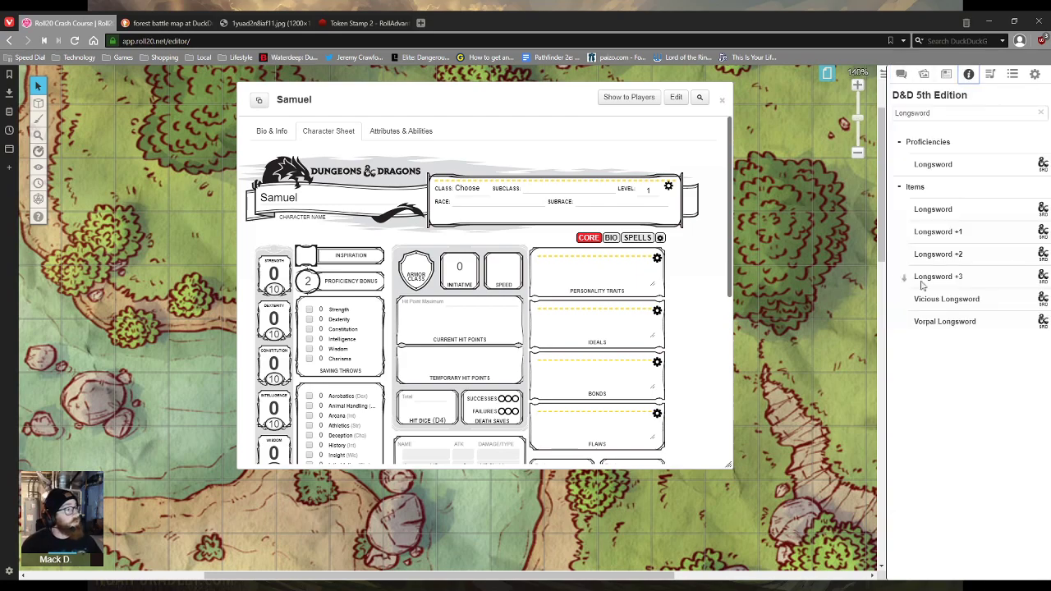
pyautogui.click(901, 74)
pyautogui.click(414, 133)
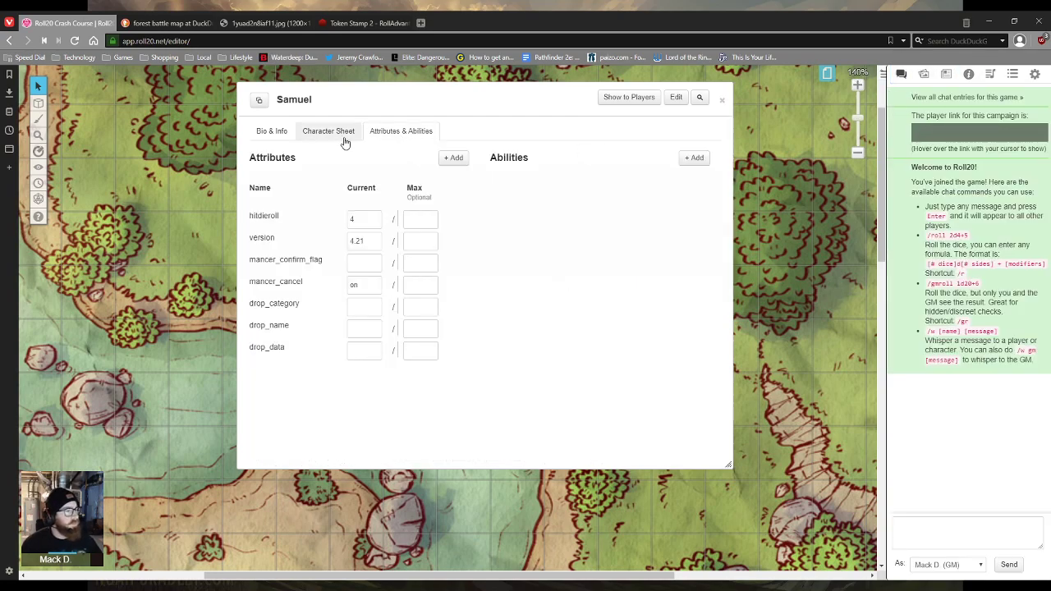
pyautogui.click(343, 132)
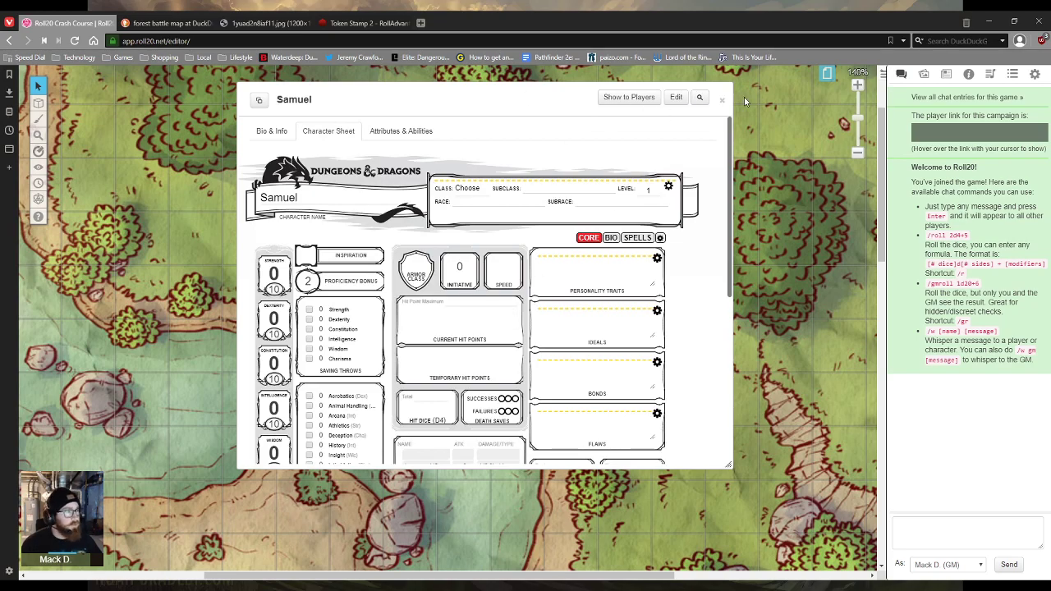
pyautogui.click(722, 100)
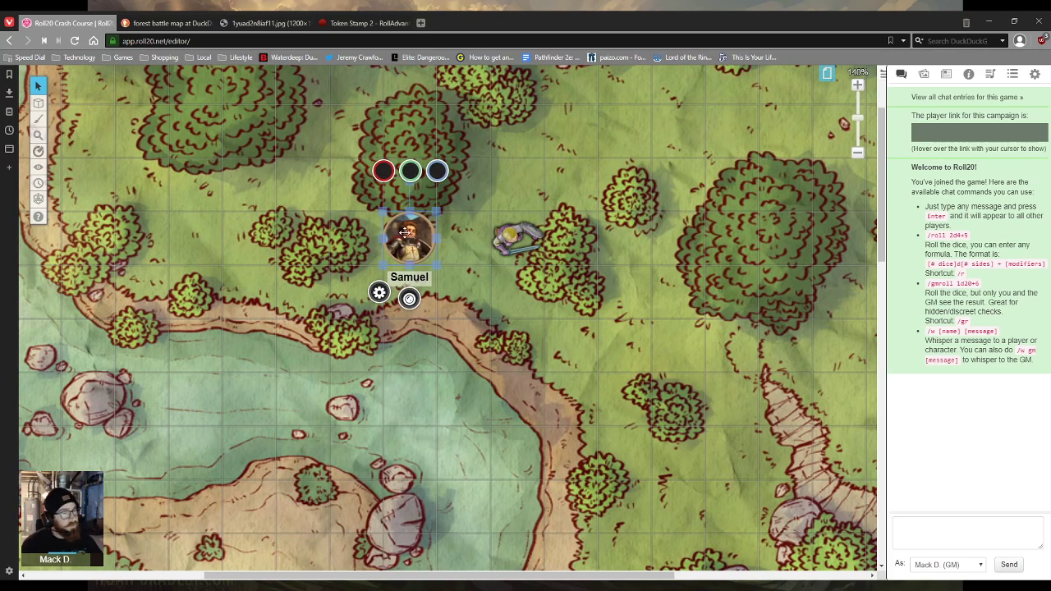
# Move Samuel's token one square toward the armoured figure token on the map and deselect it.
pyautogui.click(521, 250)
pyautogui.click(416, 246)
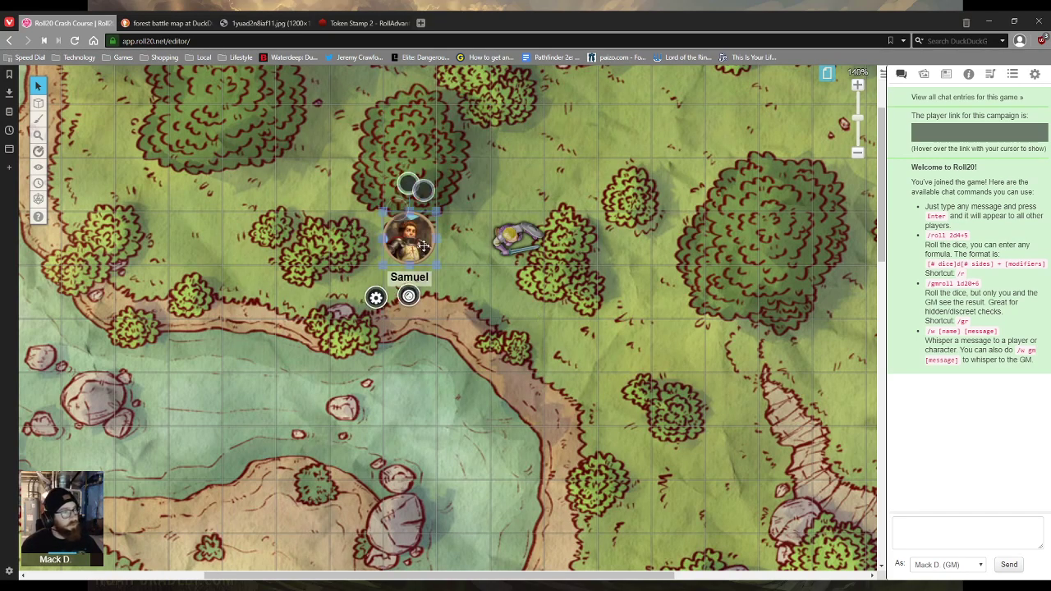
pyautogui.click(638, 320)
pyautogui.moveTo(413, 258); pyautogui.dragTo(466, 257)
pyautogui.click(606, 317)
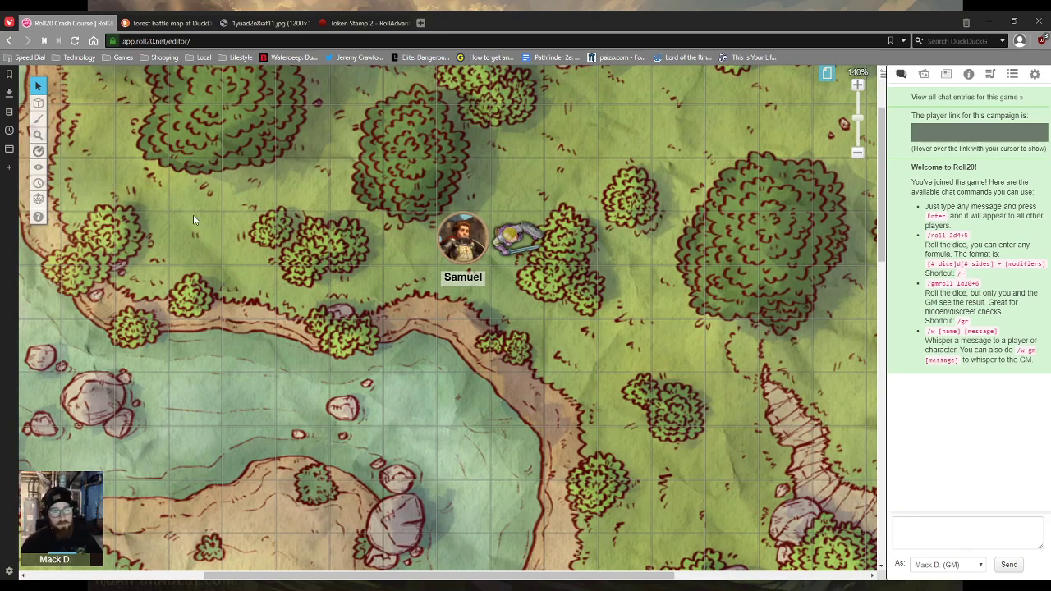
# Roll one d4, one d6 and 2d6 from the quick dice menu.
pyautogui.moveTo(39, 199)
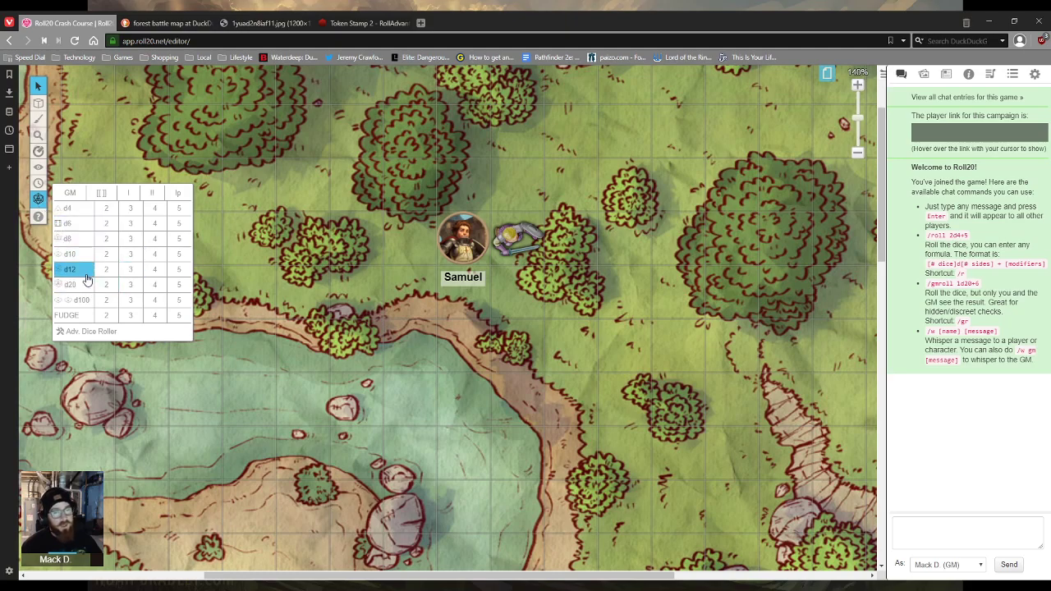
pyautogui.click(82, 209)
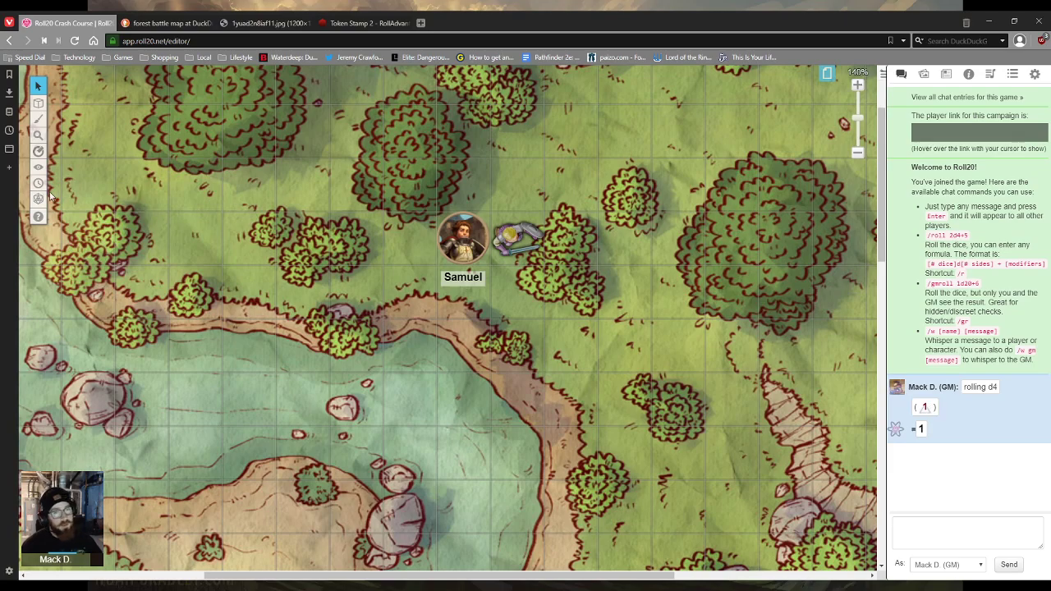
pyautogui.moveTo(41, 202)
pyautogui.click(96, 229)
pyautogui.click(104, 225)
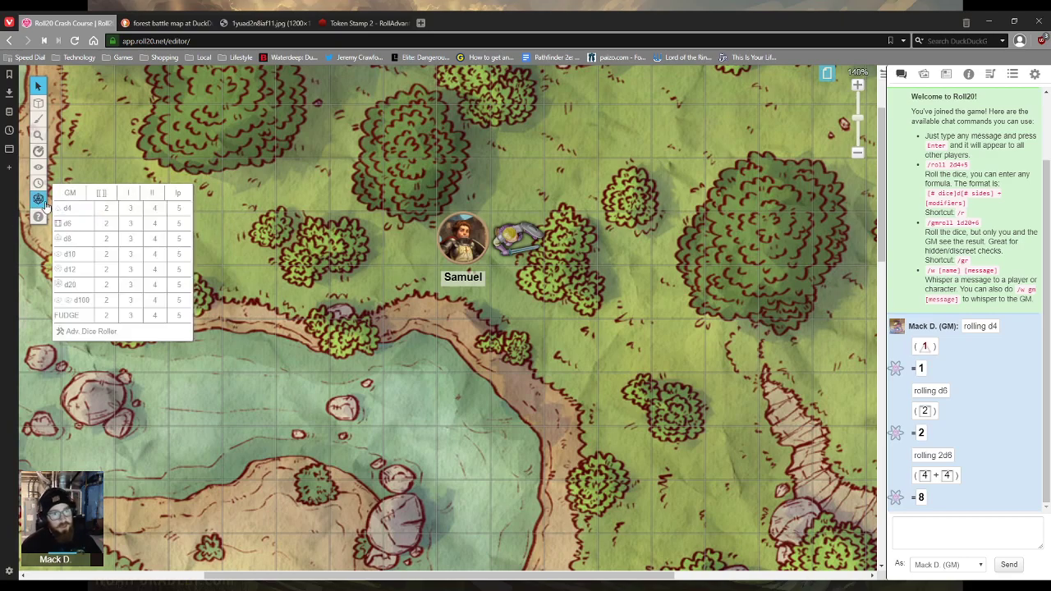
# Roll 1d20 with a +3 modifier in the advanced dice roller.
pyautogui.click(144, 333)
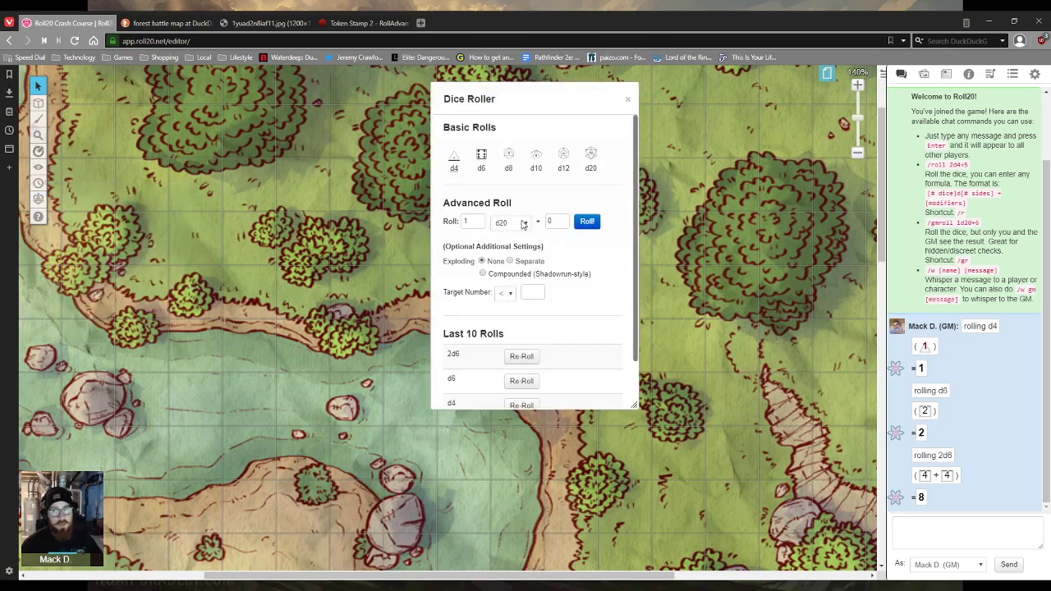
pyautogui.moveTo(555, 221); pyautogui.dragTo(529, 222)
pyautogui.write('3')
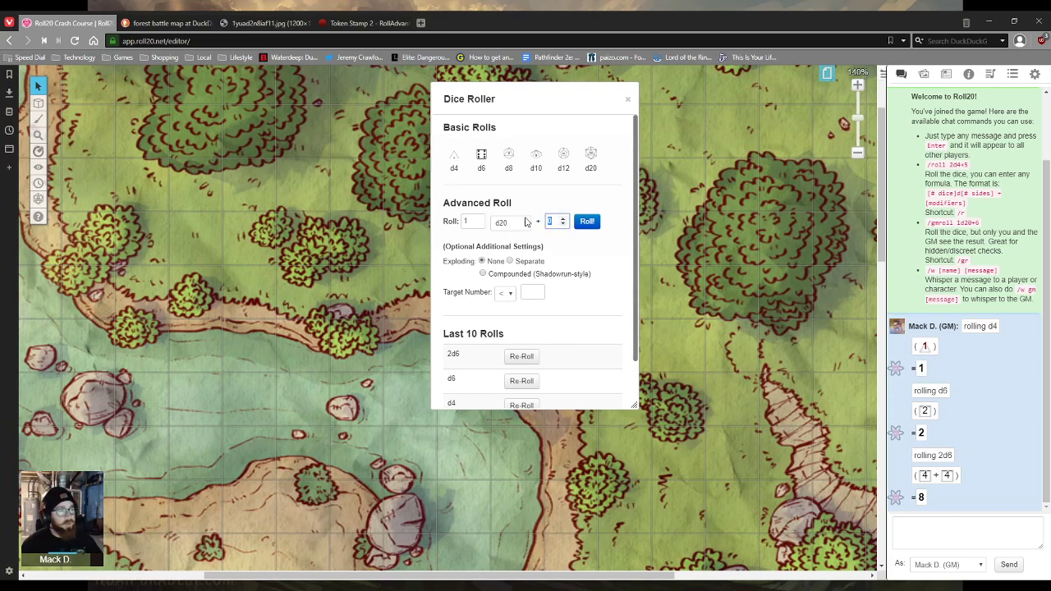
pyautogui.click(584, 221)
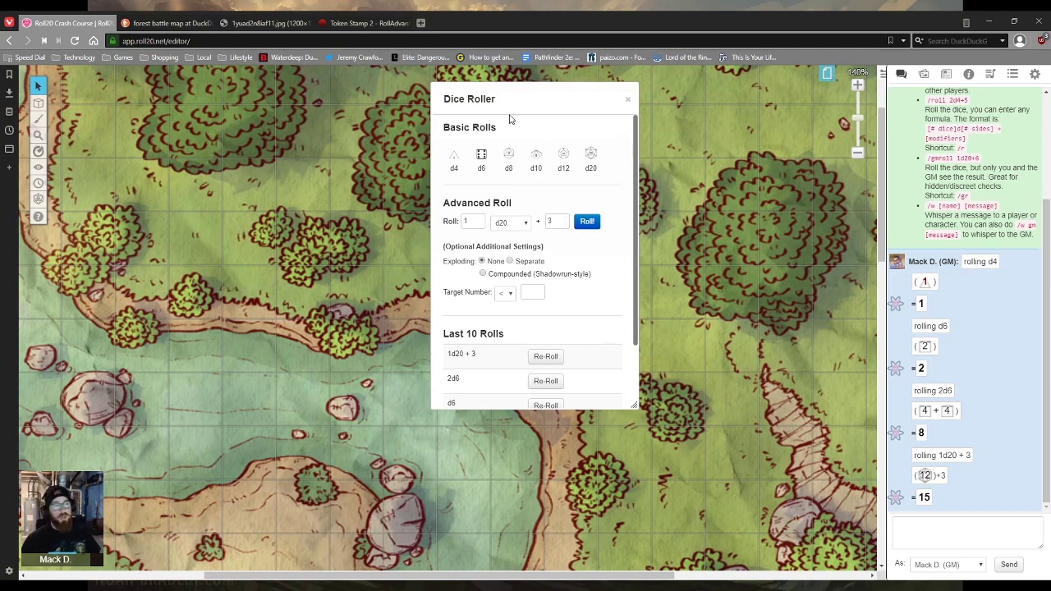
# Shift the dice roller window aside and collapse it over the map, restore it, and close it.
pyautogui.moveTo(537, 99); pyautogui.dragTo(736, 87)
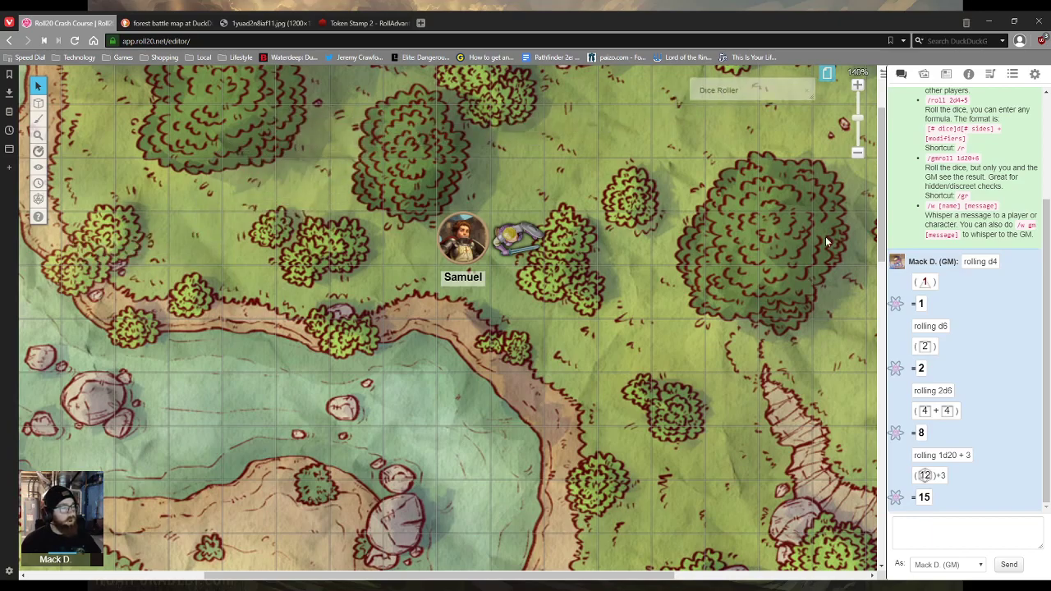
pyautogui.scroll(-4, 820, 265)
pyautogui.scroll(5, 711, 300)
pyautogui.scroll(-4, 706, 292)
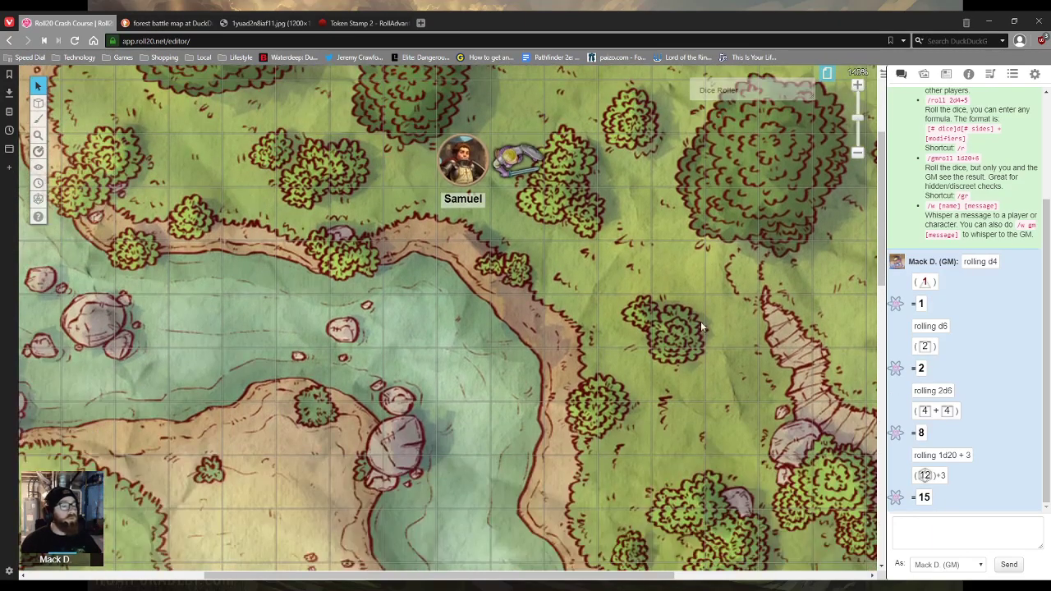
pyautogui.scroll(5, 618, 323)
pyautogui.click(718, 95)
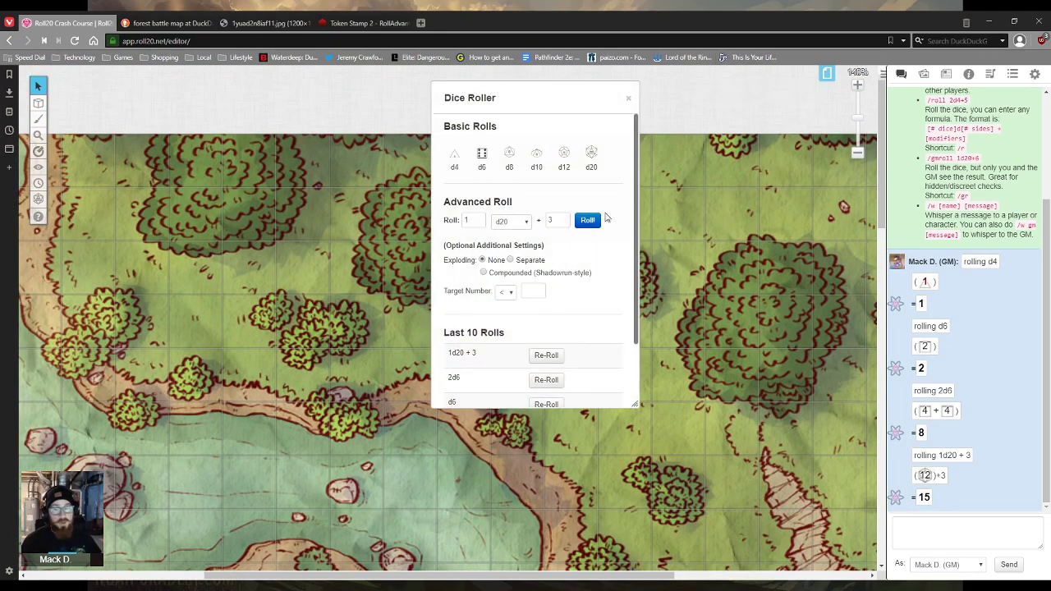
pyautogui.scroll(-2, 583, 206)
pyautogui.click(629, 98)
# Roll a six-sided die plus 4 in the chat with the command /roll d6+4.
pyautogui.click(938, 526)
pyautogui.write('/')
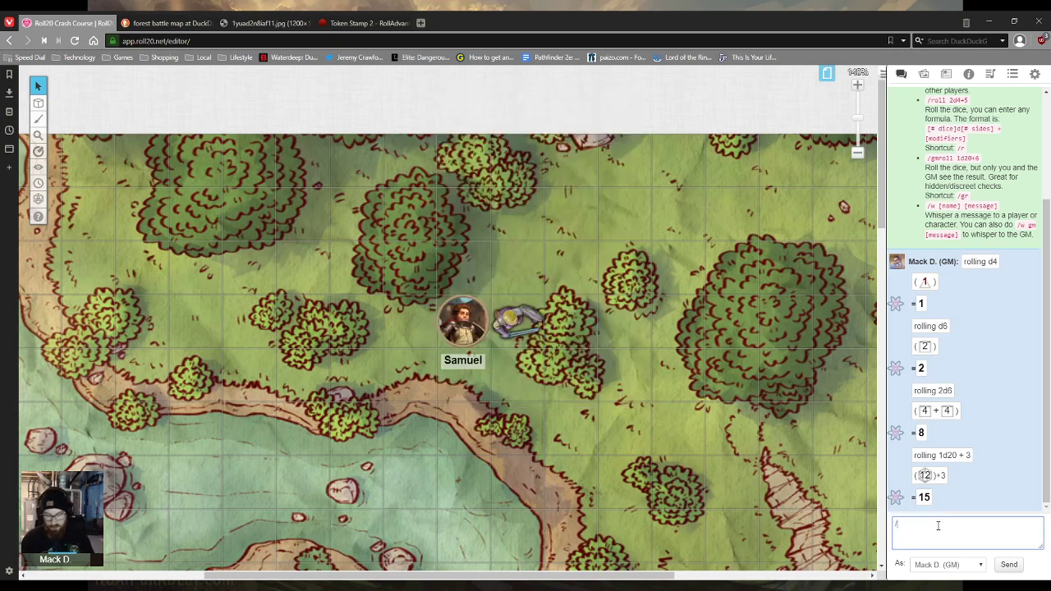
pyautogui.write('roll d6+4')
pyautogui.press('Return')
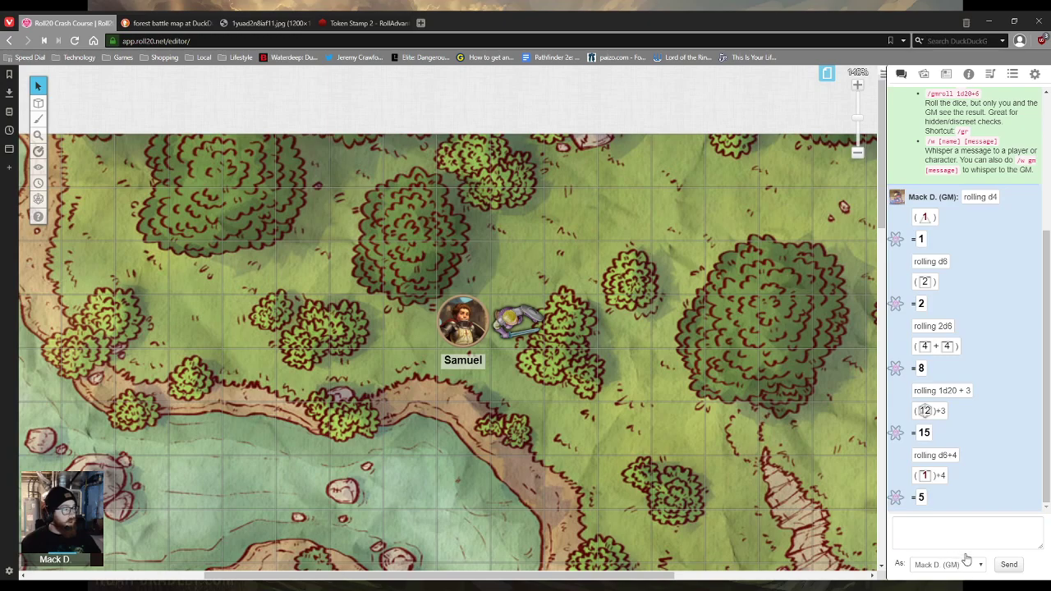
# Make a hidden game master roll in the chat with the command /gmroll d20+6.
pyautogui.click(914, 527)
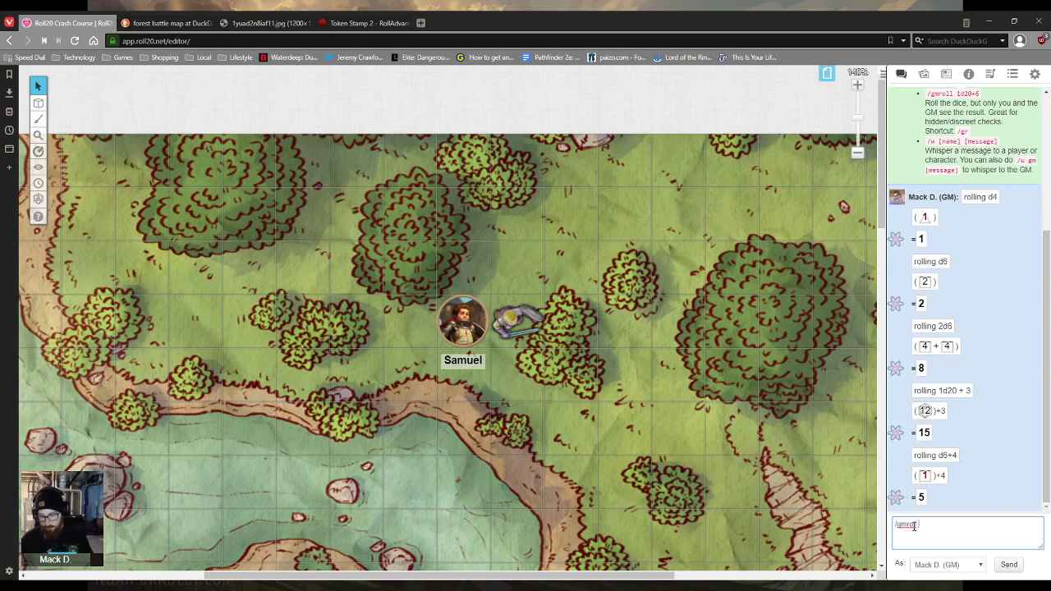
pyautogui.write('/gmroll d20+6')
pyautogui.press('Return')
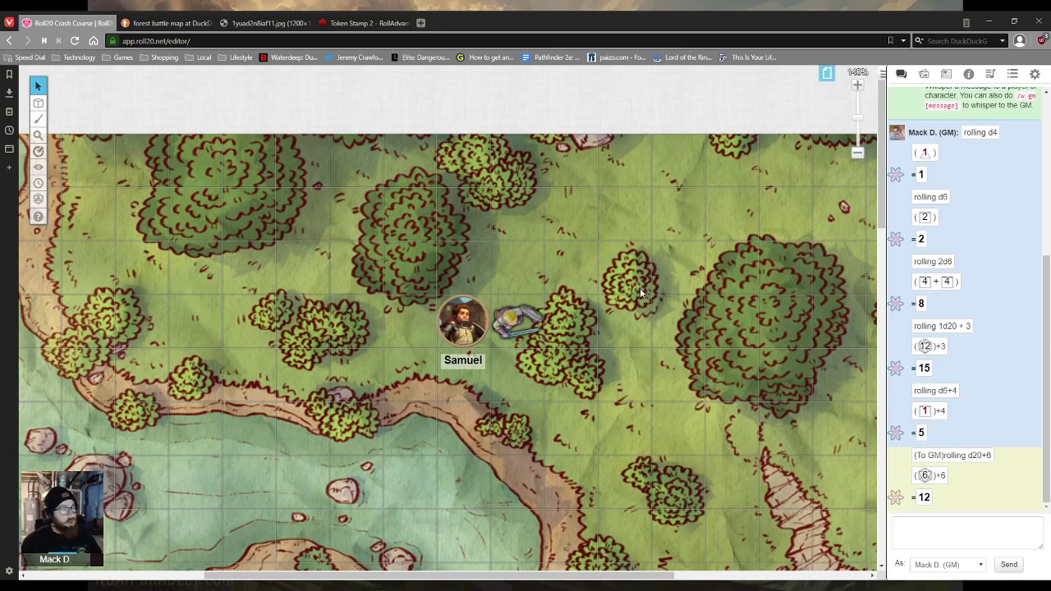
# Create a new blank page alongside Start and Forest Encounter, and hide the page list.
pyautogui.scroll(-1, 608, 296)
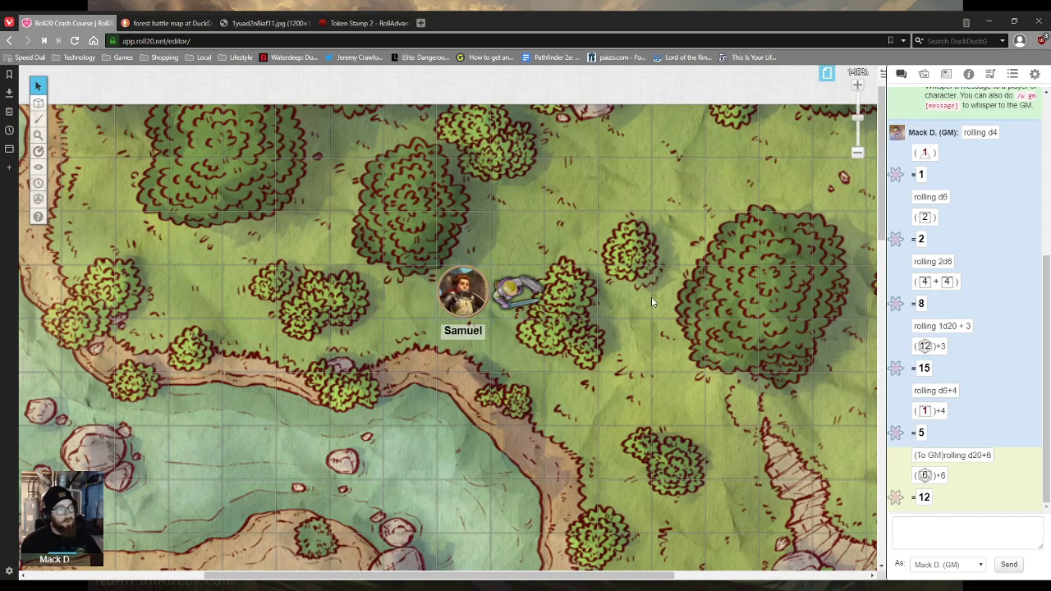
pyautogui.click(827, 74)
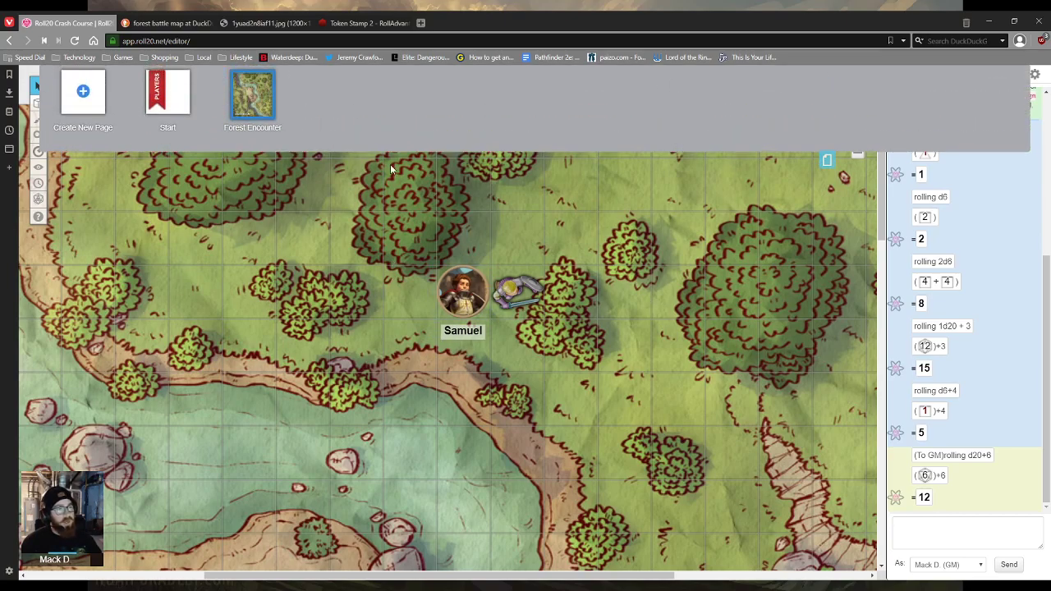
pyautogui.click(86, 103)
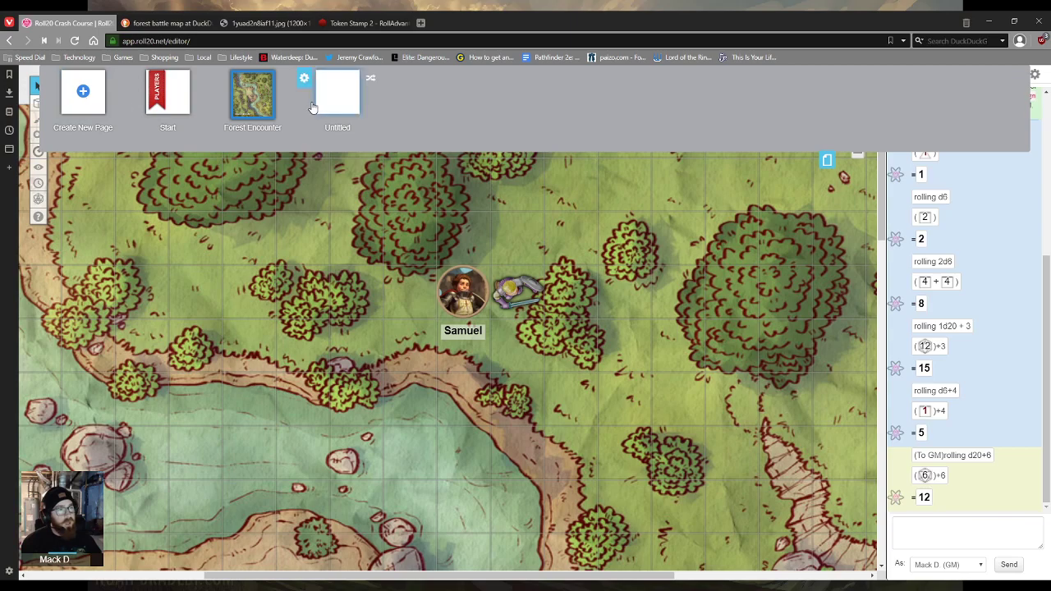
pyautogui.click(831, 161)
# Move Samuel's token one square away from the armoured figure on the map, and switch to the Start page.
pyautogui.moveTo(457, 302); pyautogui.dragTo(403, 302)
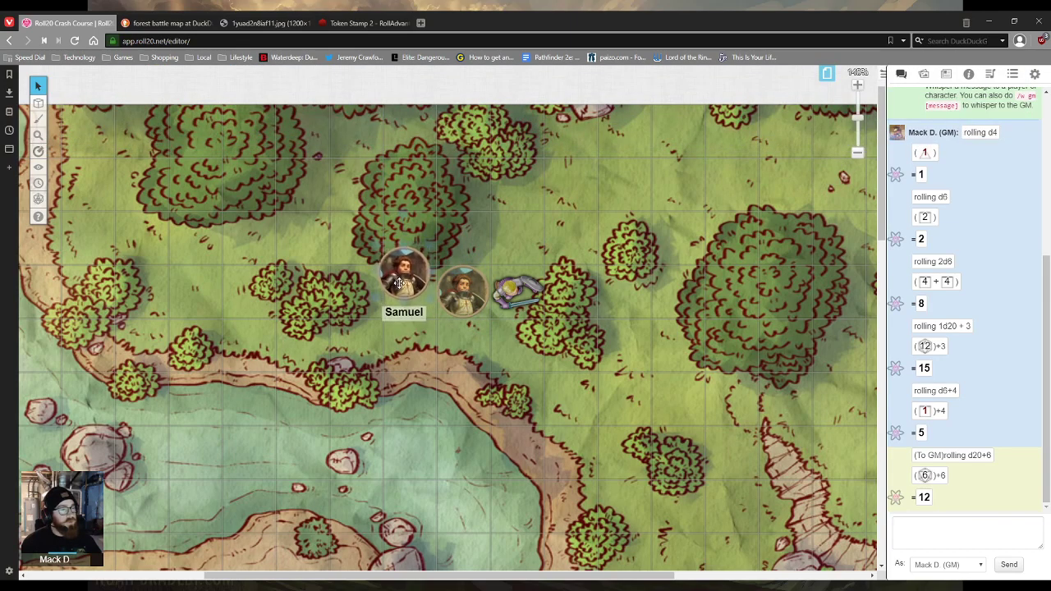
pyautogui.click(827, 74)
pyautogui.click(171, 103)
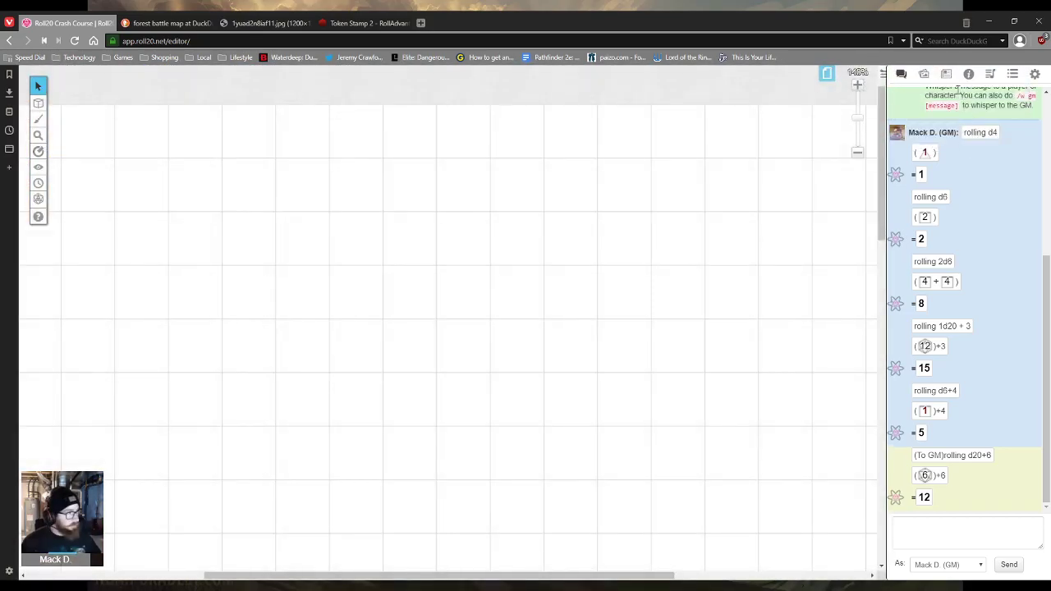
# Place the aris.png and token_1.png images from the personal art library's recent uploads side by side on the Start page.
pyautogui.click(948, 77)
pyautogui.click(925, 76)
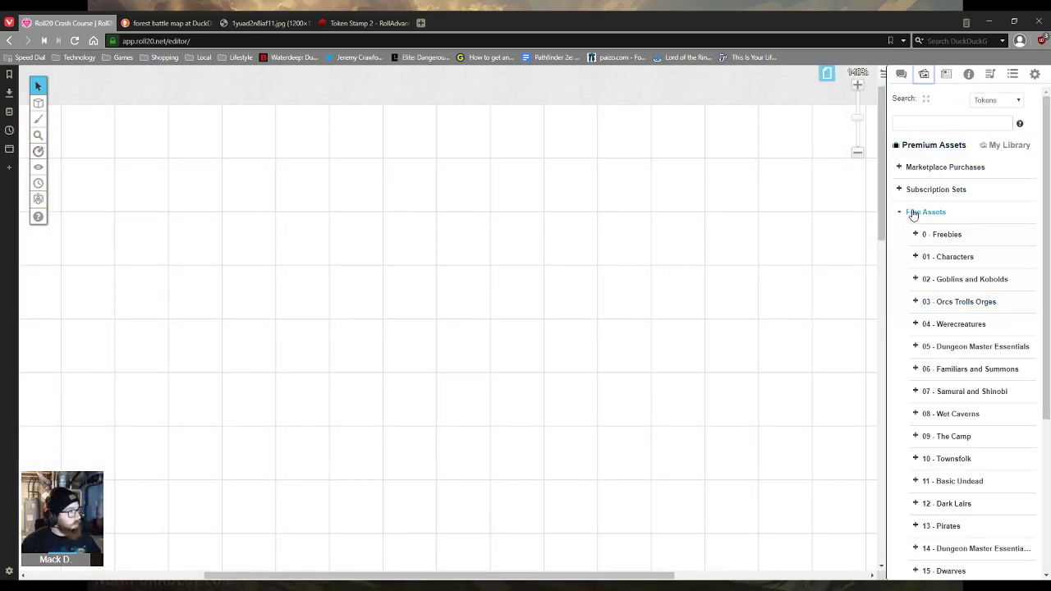
pyautogui.click(997, 148)
pyautogui.click(860, 156)
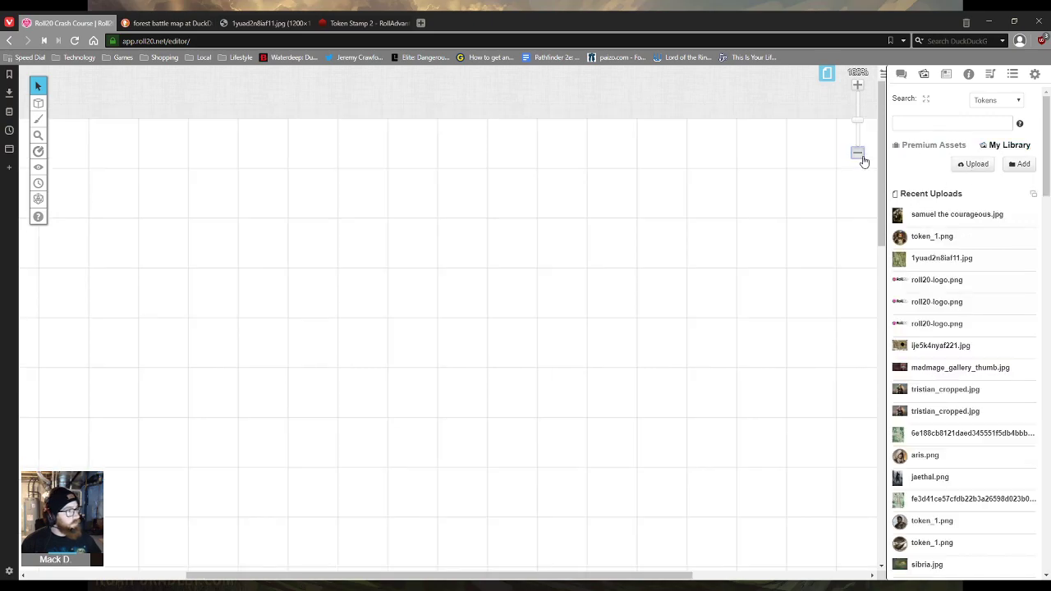
pyautogui.click(859, 154)
pyautogui.moveTo(920, 455); pyautogui.dragTo(383, 245)
pyautogui.moveTo(929, 235); pyautogui.dragTo(429, 259)
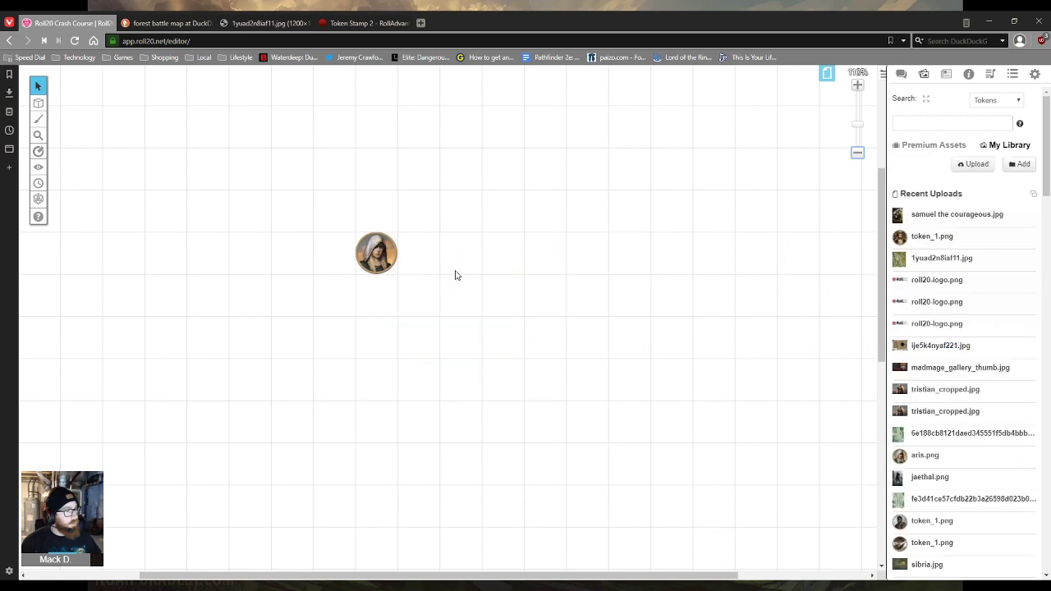
# Extend the token row on the Start page with two more token_1.png images, the dark-haired man and the blue creature, from recent uploads.
pyautogui.moveTo(954, 530); pyautogui.dragTo(448, 279)
pyautogui.moveTo(932, 526); pyautogui.dragTo(461, 252)
pyautogui.click(1040, 403)
pyautogui.scroll(-1, 985, 411)
pyautogui.scroll(-3, 914, 493)
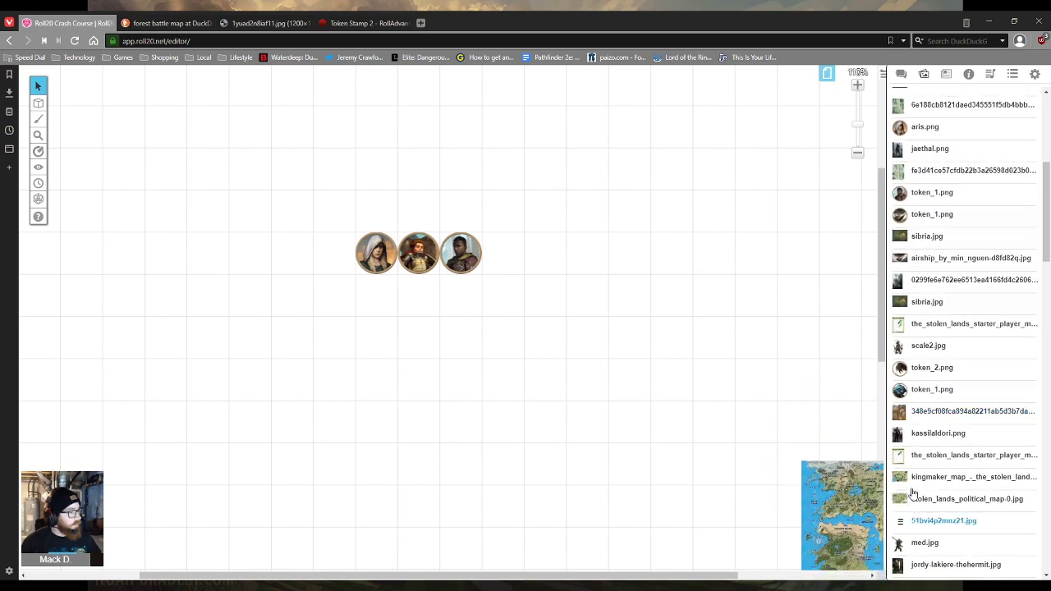
pyautogui.moveTo(920, 389); pyautogui.dragTo(504, 253)
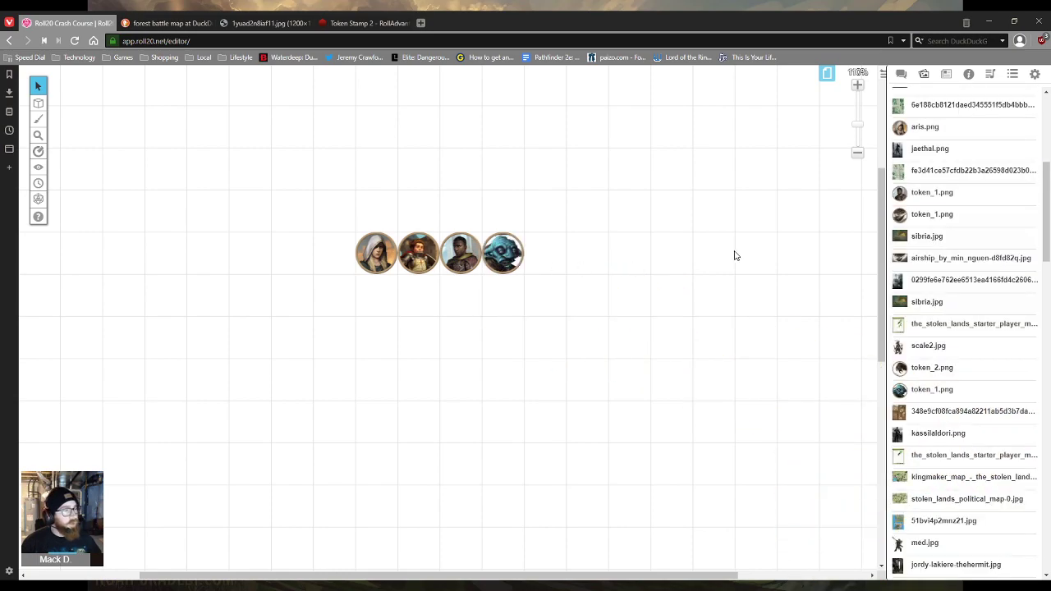
# Replace the second token in the Start page row with Samuel's character token from the journal.
pyautogui.moveTo(236, 169); pyautogui.dragTo(636, 347)
pyautogui.click(376, 251)
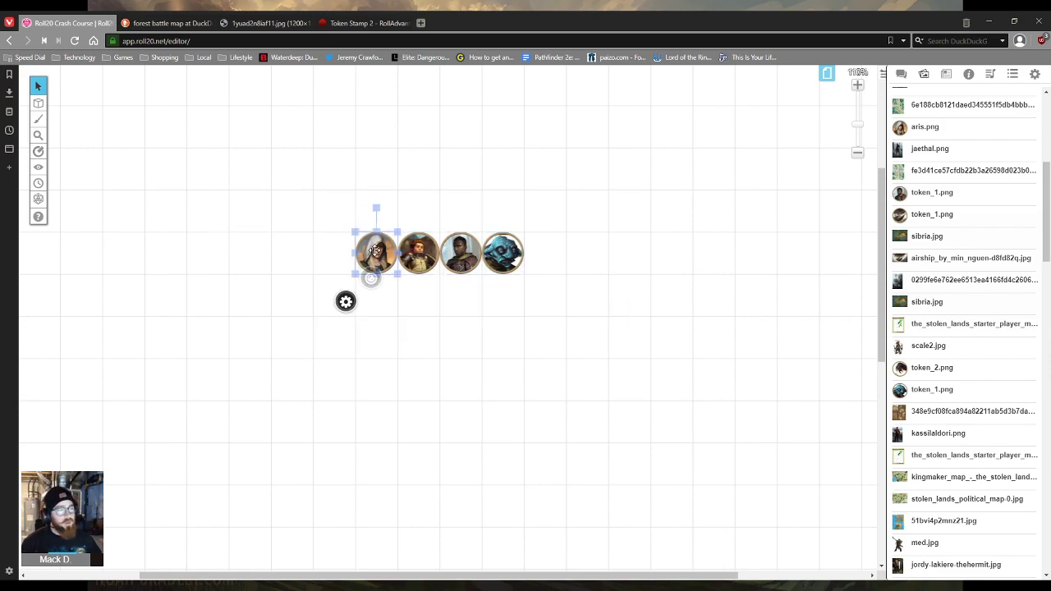
pyautogui.click(415, 255)
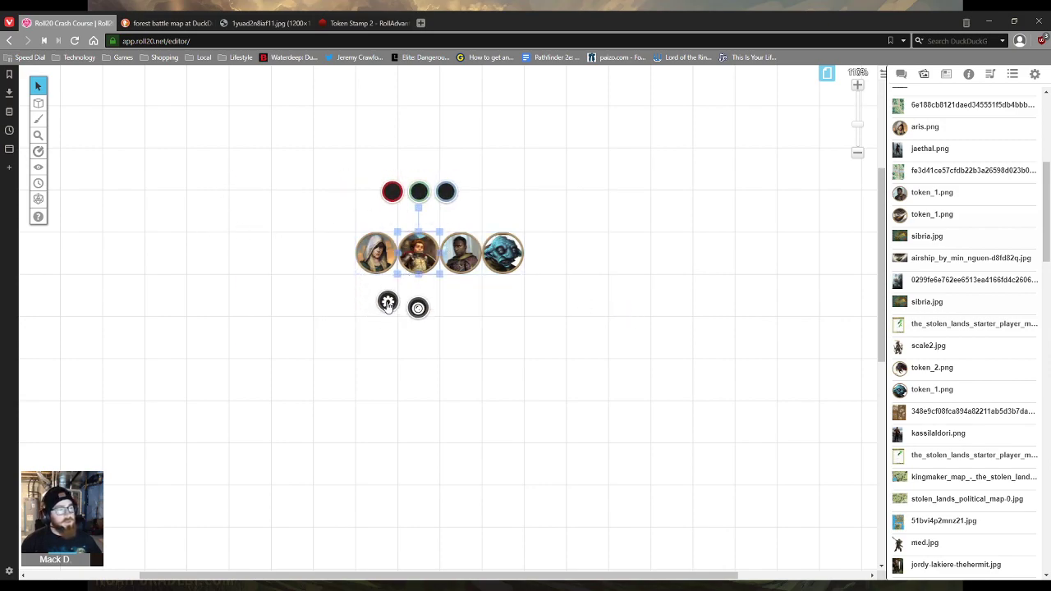
pyautogui.click(388, 303)
pyautogui.click(715, 98)
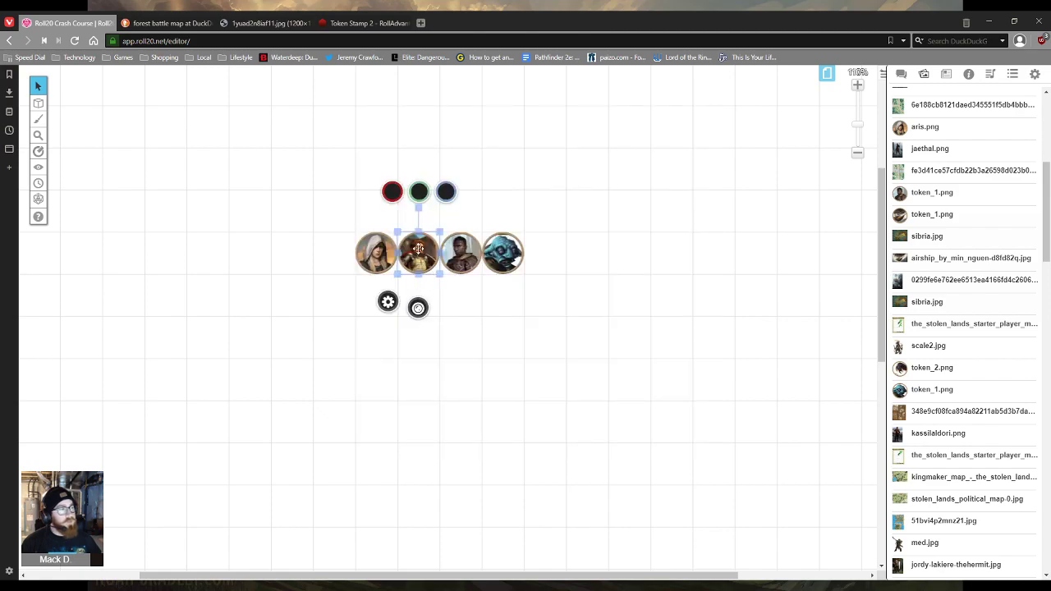
pyautogui.press('Delete')
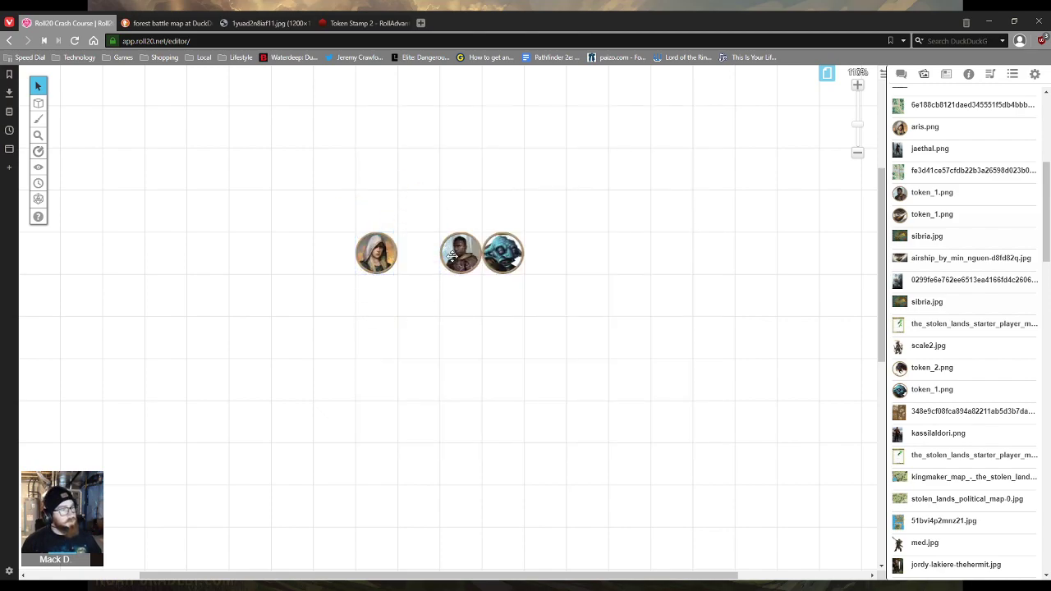
pyautogui.click(947, 74)
pyautogui.moveTo(936, 168); pyautogui.dragTo(421, 251)
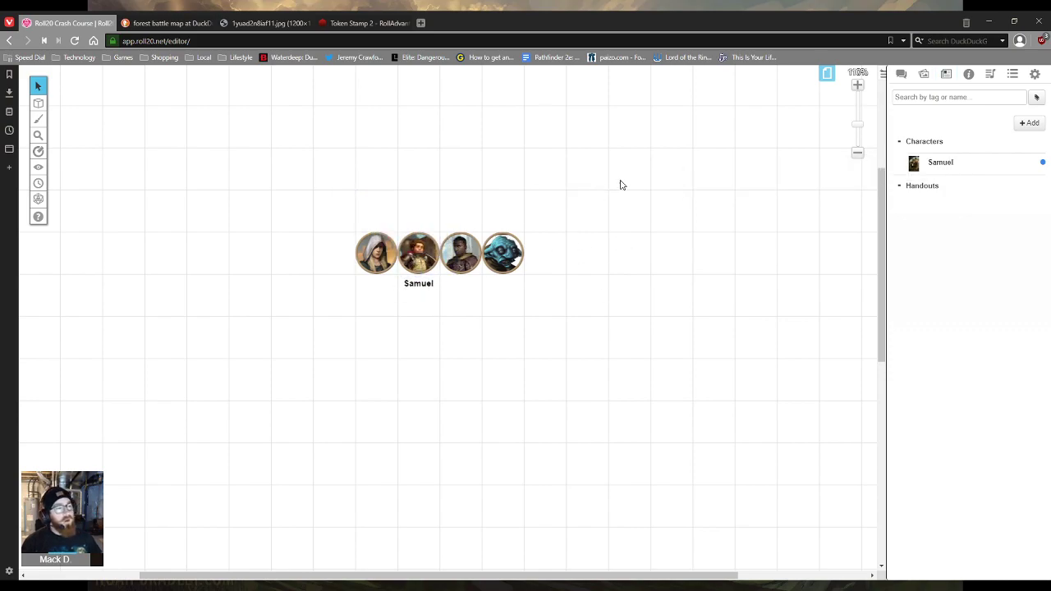
# Copy all four tokens from the Start page and paste them onto the Forest Encounter page.
pyautogui.moveTo(621, 185); pyautogui.dragTo(240, 336)
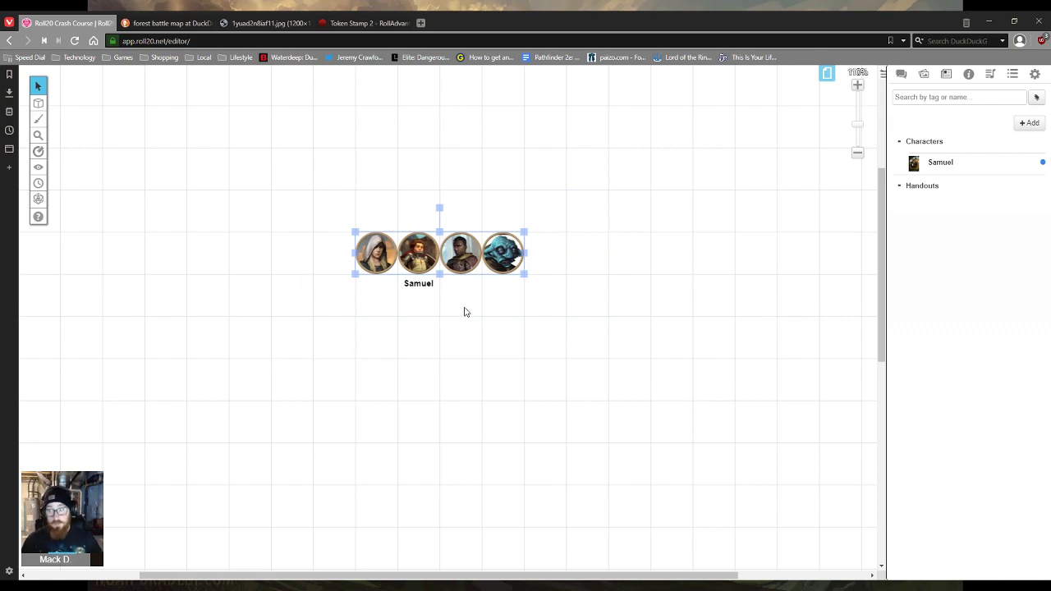
pyautogui.rightClick(460, 253)
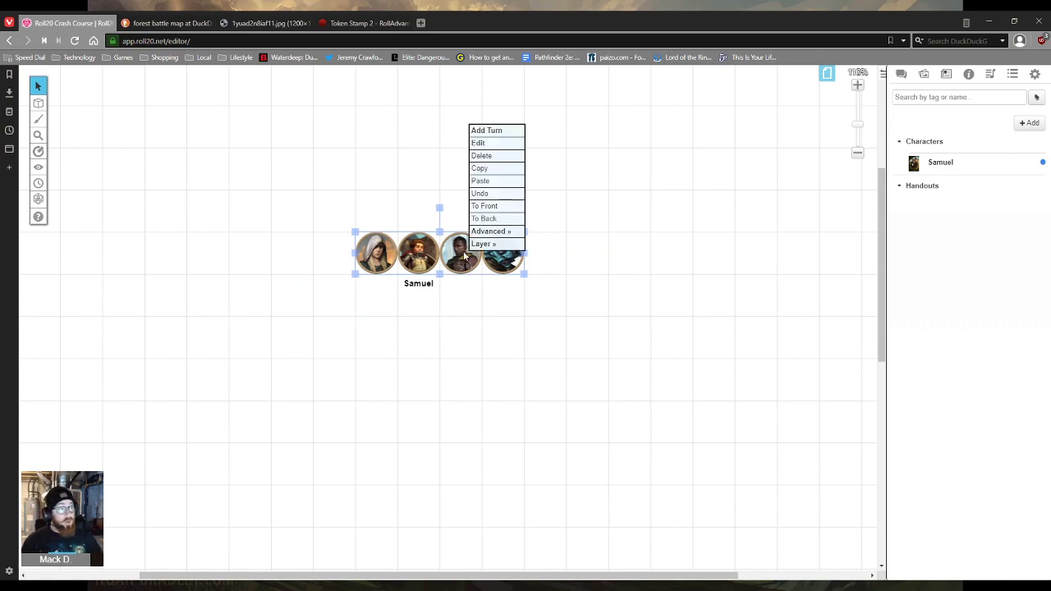
pyautogui.click(708, 169)
pyautogui.click(827, 74)
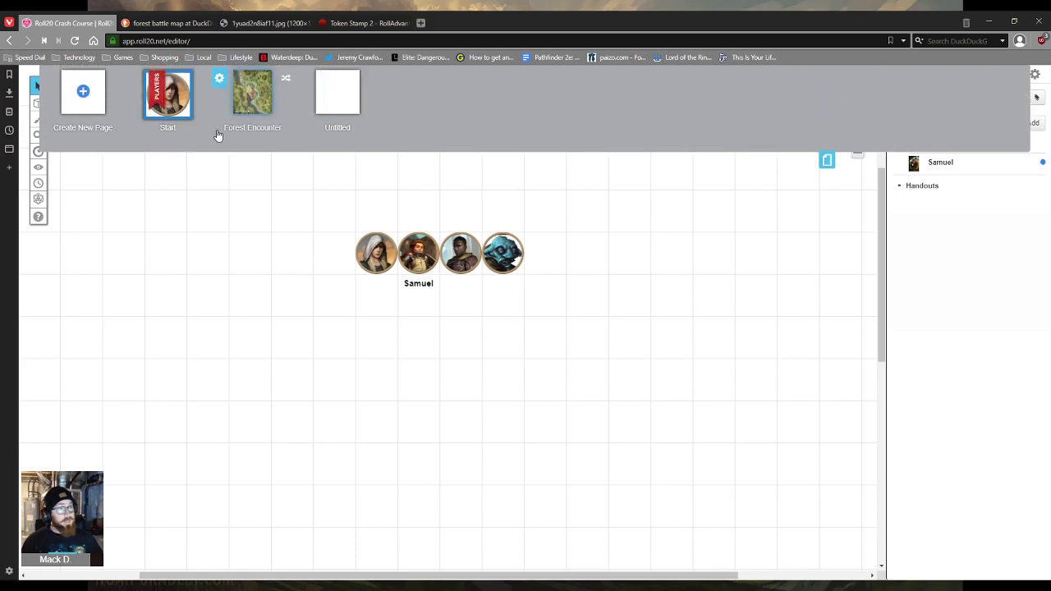
pyautogui.click(251, 95)
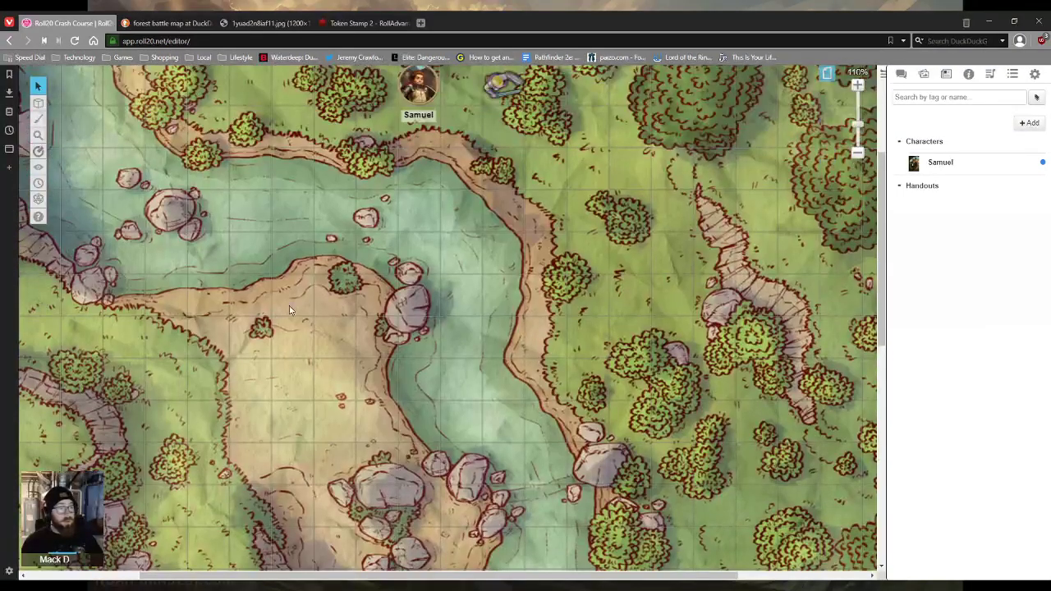
pyautogui.hotkey('ctrl', 'v')
# Delete the four pasted tokens and shift Samuel and the armoured figure slightly upward onto the forest map's grid.
pyautogui.moveTo(157, 303); pyautogui.dragTo(456, 435)
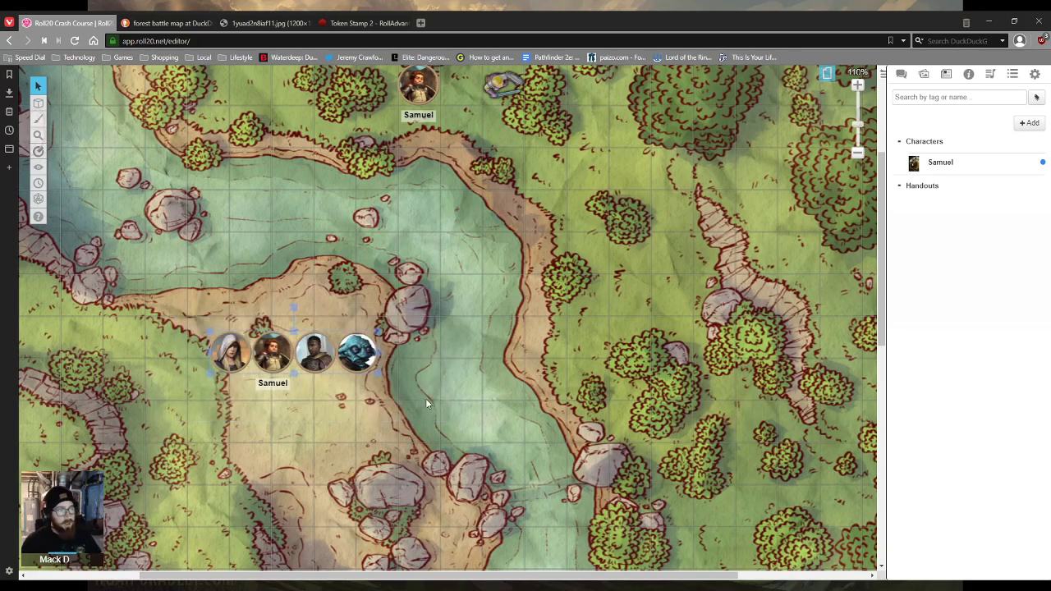
pyautogui.press('Delete')
pyautogui.scroll(3, 438, 400)
pyautogui.moveTo(317, 203); pyautogui.dragTo(556, 317)
pyautogui.moveTo(433, 281)
pyautogui.mouseDown()
pyautogui.moveTo(371, 282)
pyautogui.moveTo(433, 288)
pyautogui.mouseUp()
pyautogui.click(383, 367)
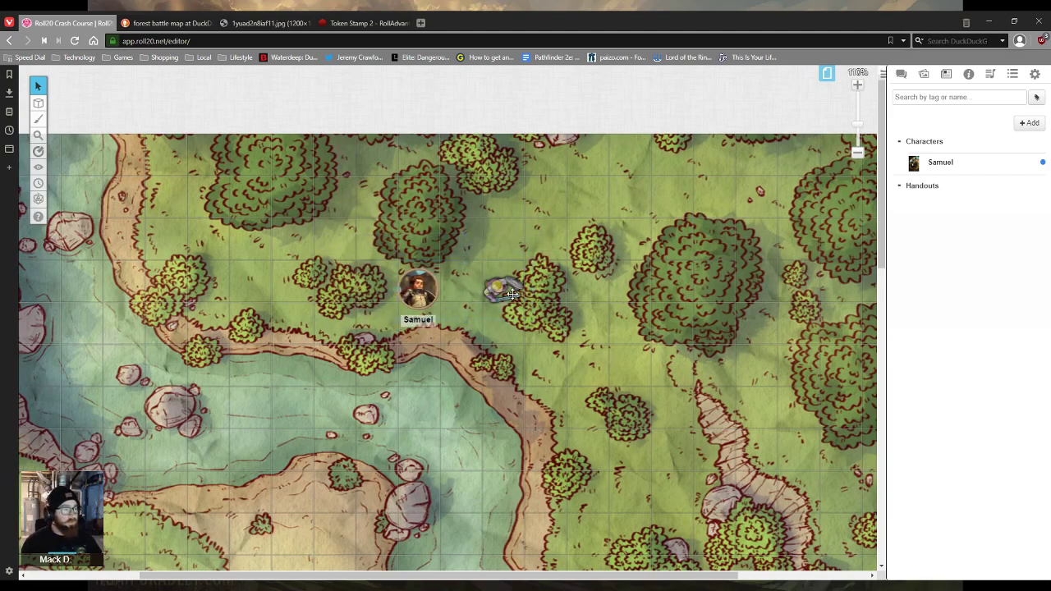
pyautogui.moveTo(513, 294); pyautogui.dragTo(510, 287)
pyautogui.click(462, 296)
pyautogui.moveTo(420, 291); pyautogui.dragTo(419, 283)
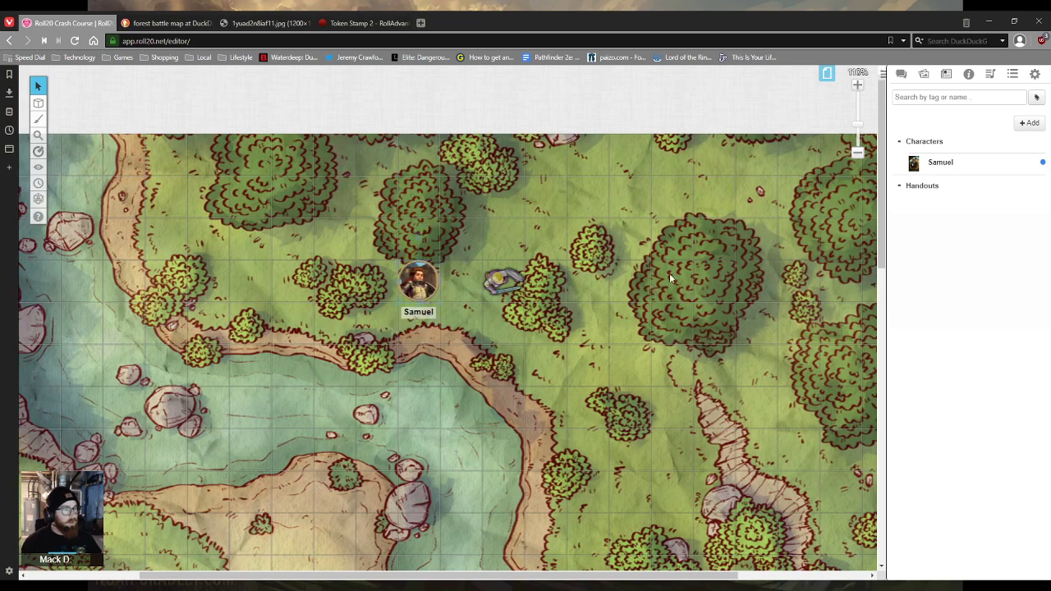
# Roll an Athletics check from Samuel's character sheet and view the roll in the chat.
pyautogui.click(899, 75)
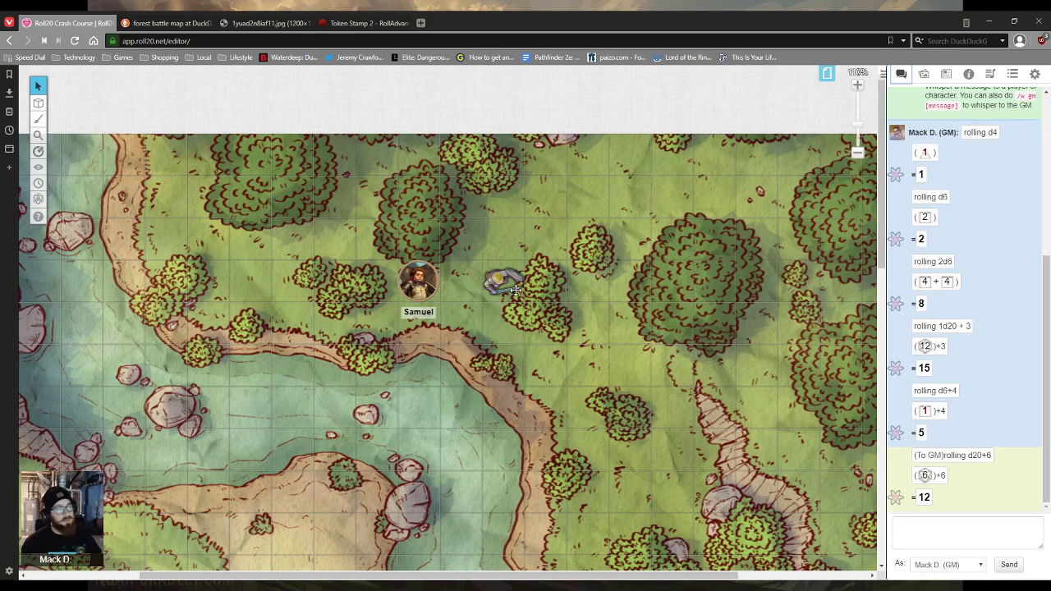
pyautogui.click(915, 523)
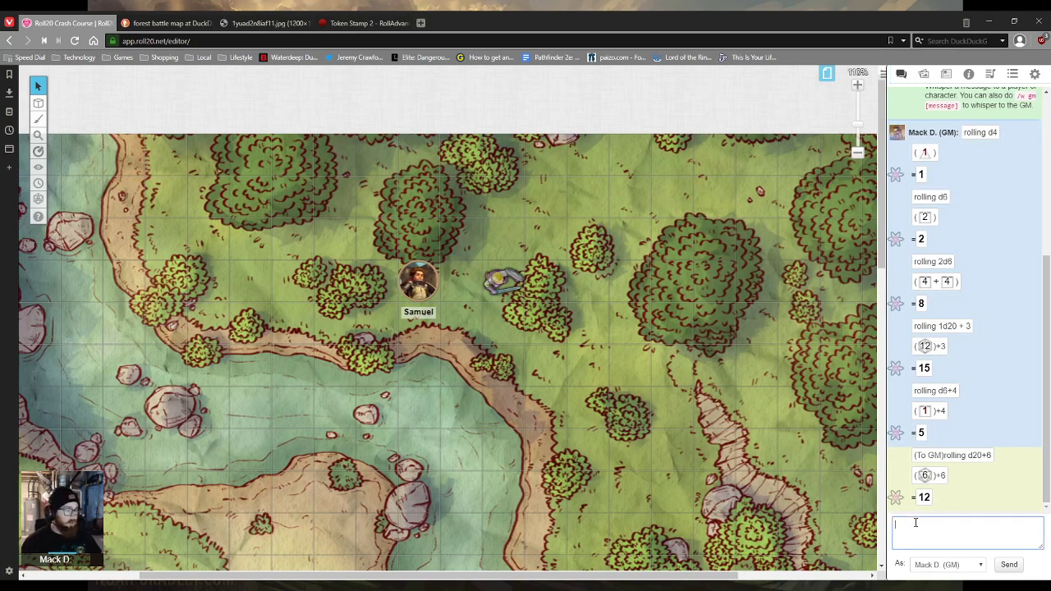
pyautogui.click(948, 75)
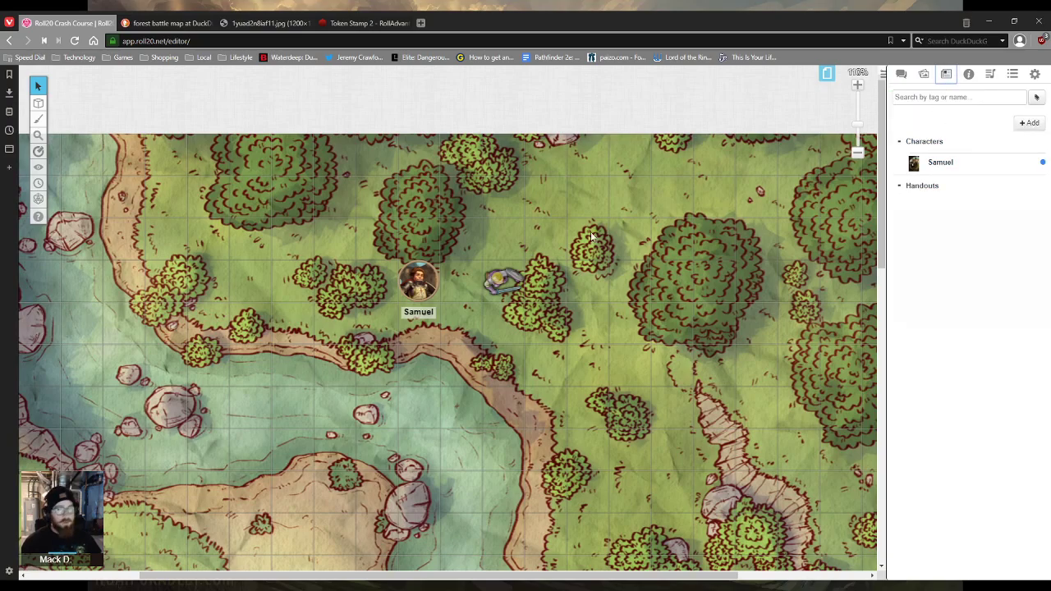
pyautogui.click(943, 163)
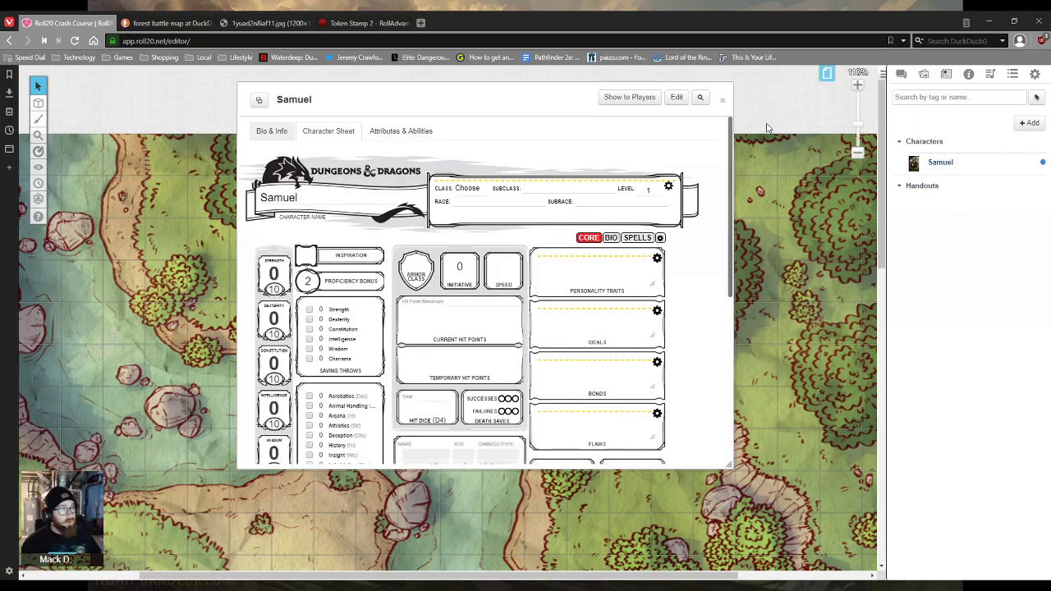
pyautogui.scroll(-3, 353, 318)
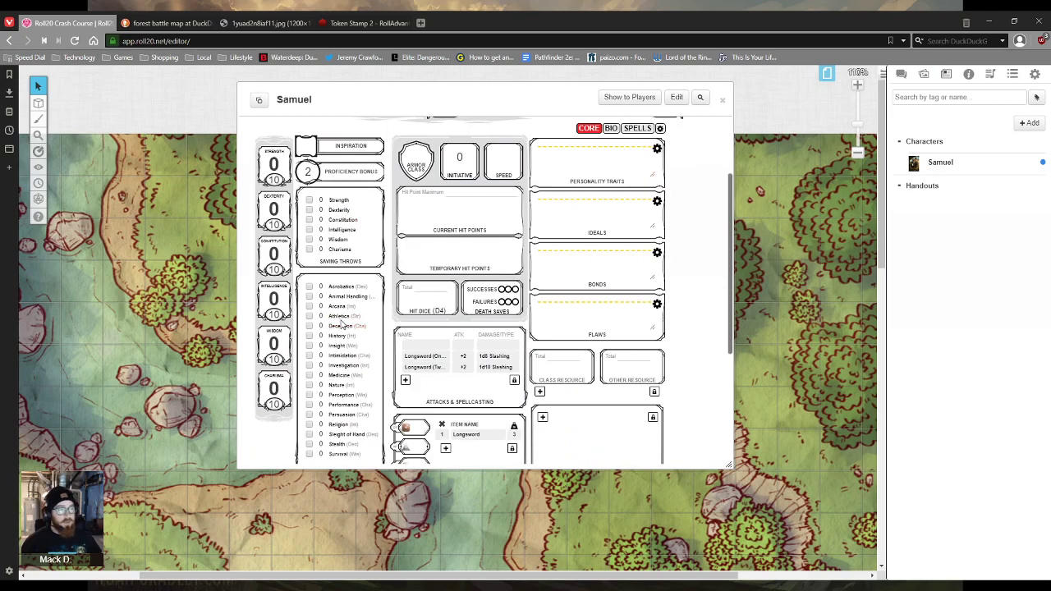
pyautogui.click(342, 317)
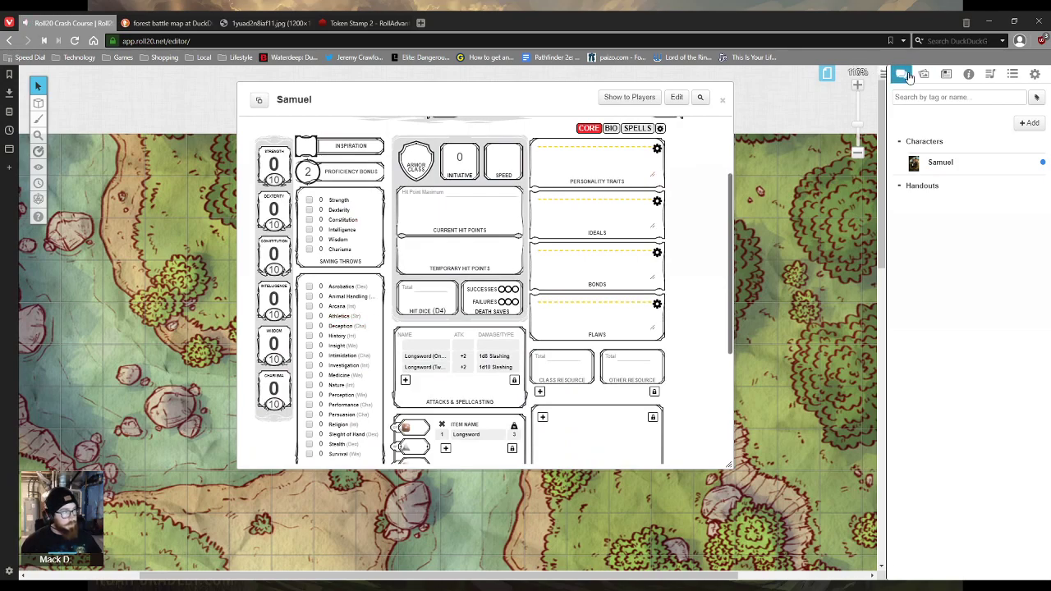
pyautogui.click(901, 74)
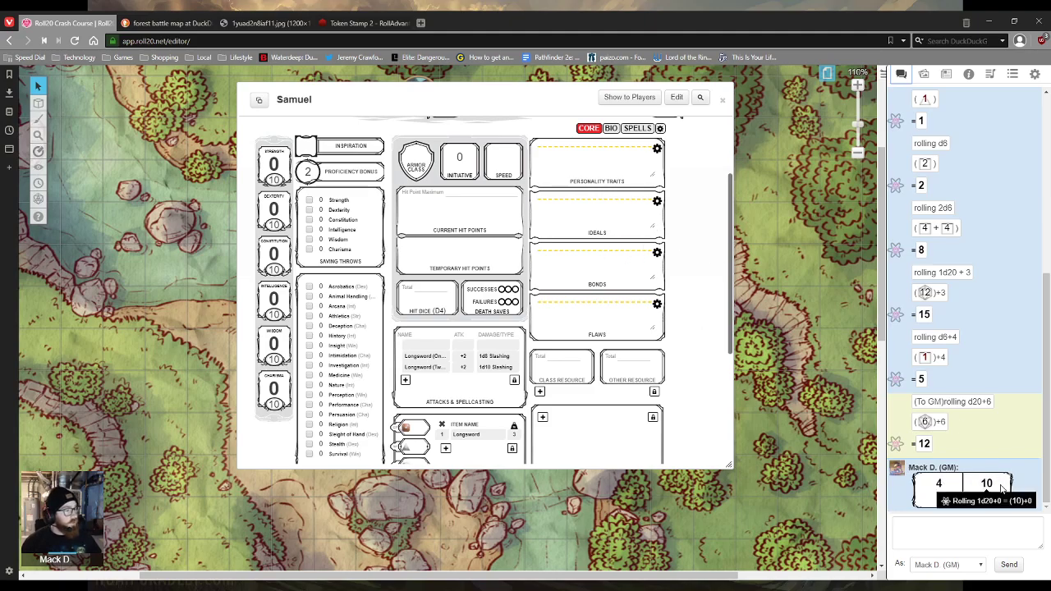
# Open the settings page of Samuel's character sheet and examine its class, attribute, save and general options.
pyautogui.scroll(3, 601, 310)
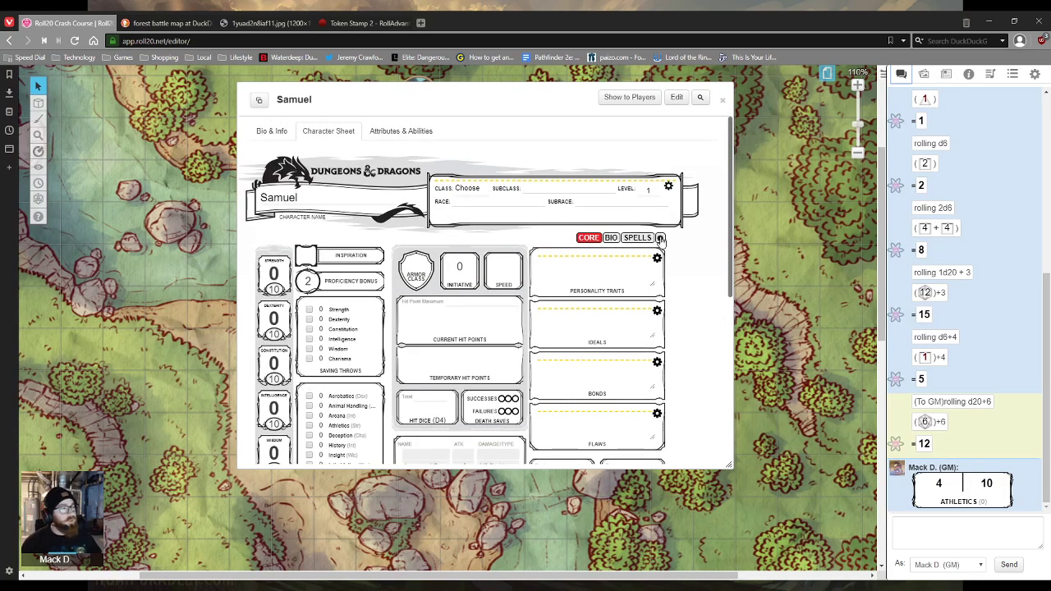
pyautogui.click(660, 239)
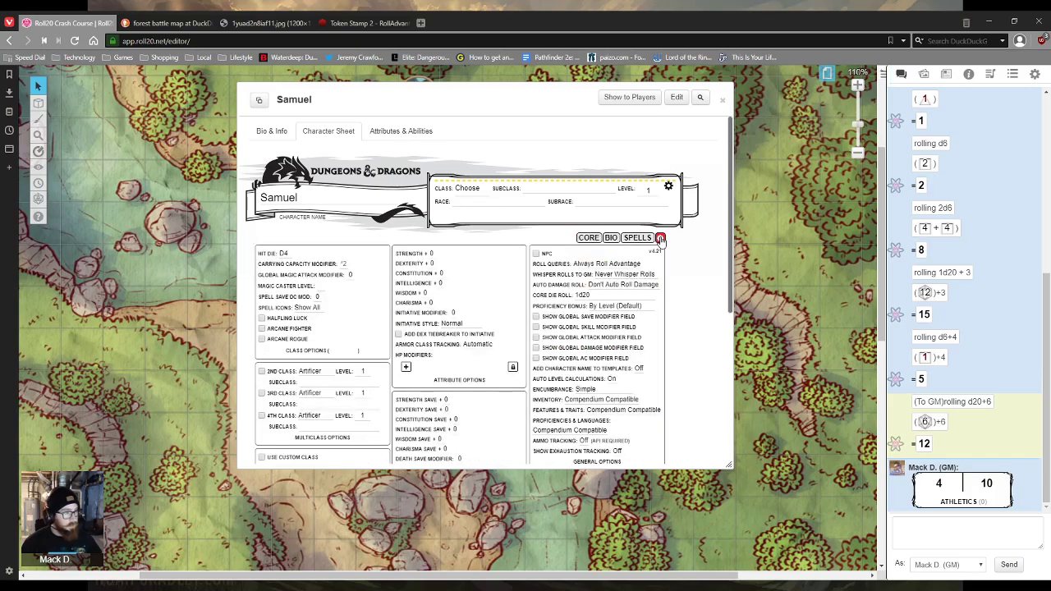
pyautogui.scroll(-3, 462, 235)
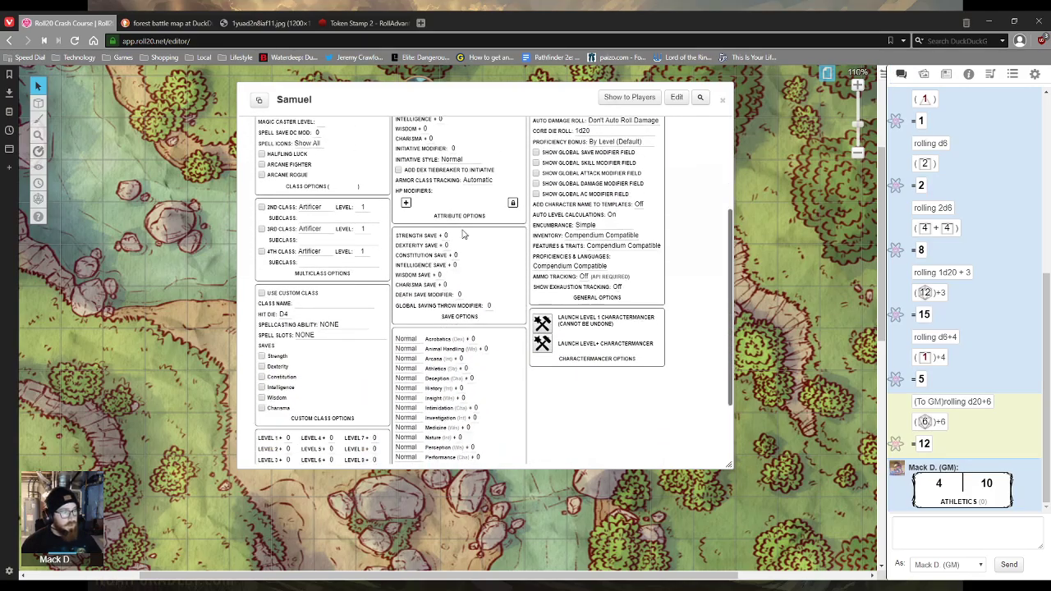
pyautogui.scroll(-2, 358, 353)
pyautogui.scroll(5, 488, 313)
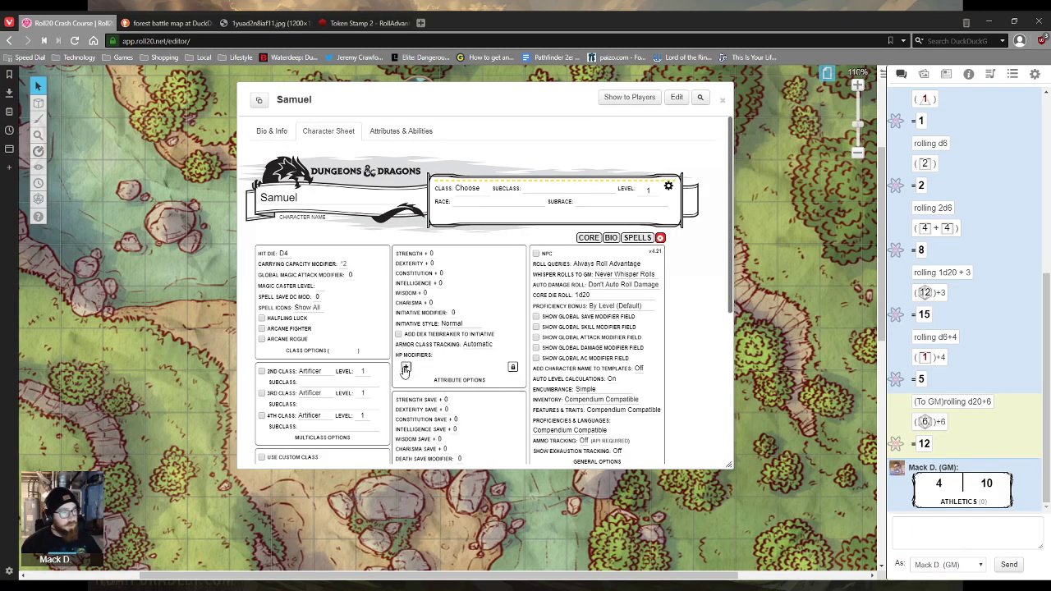
pyautogui.scroll(-5, 405, 372)
pyautogui.scroll(5, 351, 386)
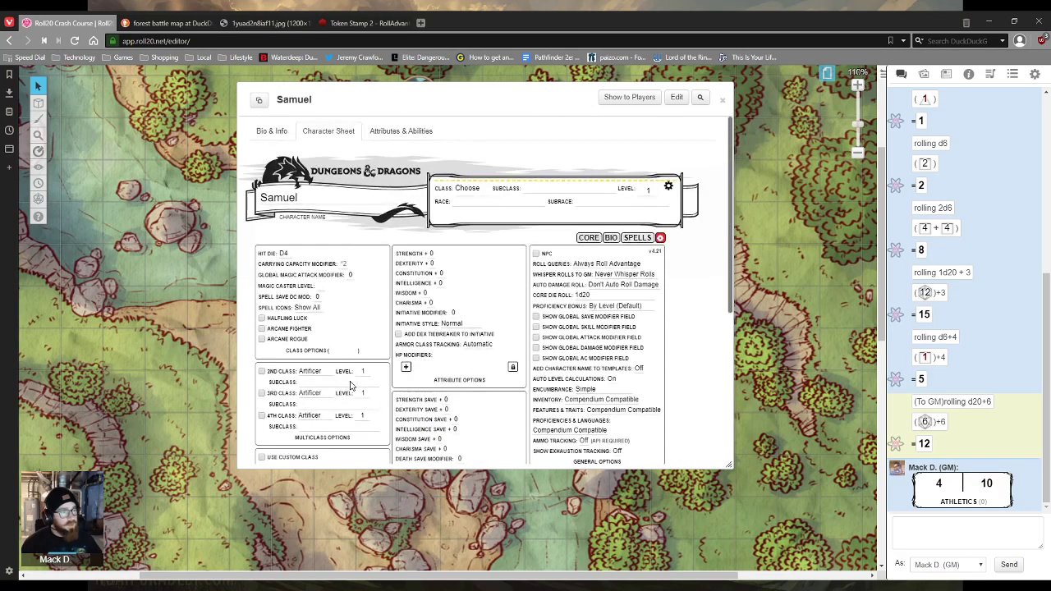
pyautogui.click(670, 190)
pyautogui.click(403, 140)
pyautogui.click(328, 131)
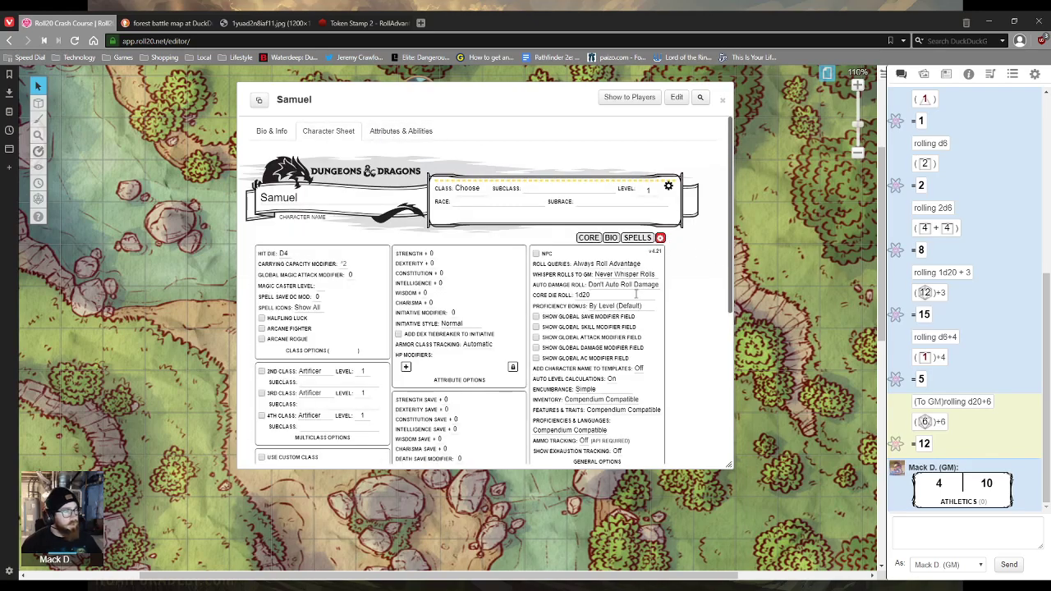
# Set Samuel's roll queries to Advantage Toggle and roll a Perception check from the core page of the sheet.
pyautogui.click(605, 282)
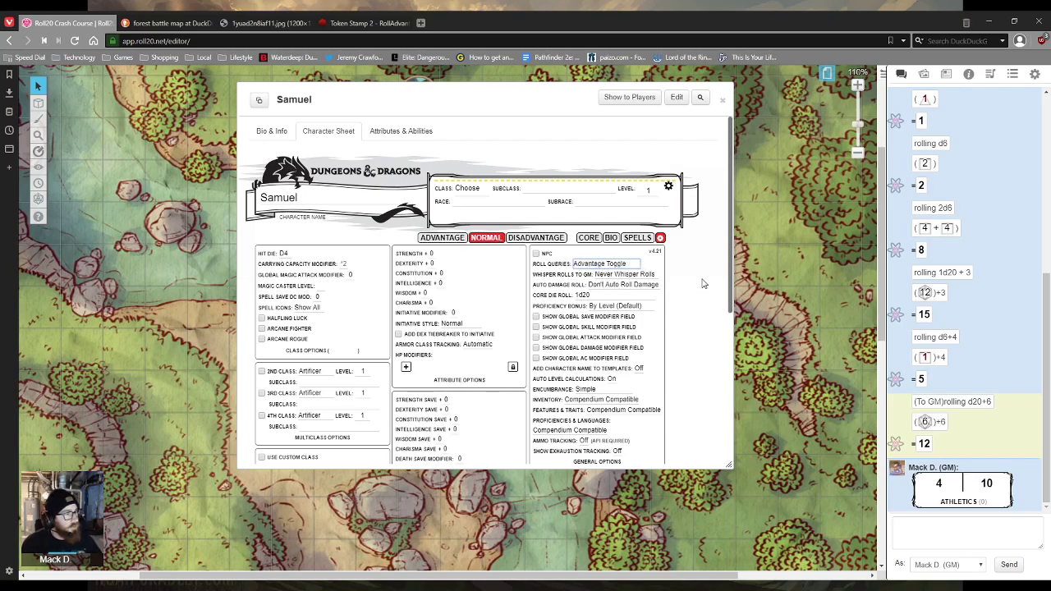
pyautogui.click(659, 239)
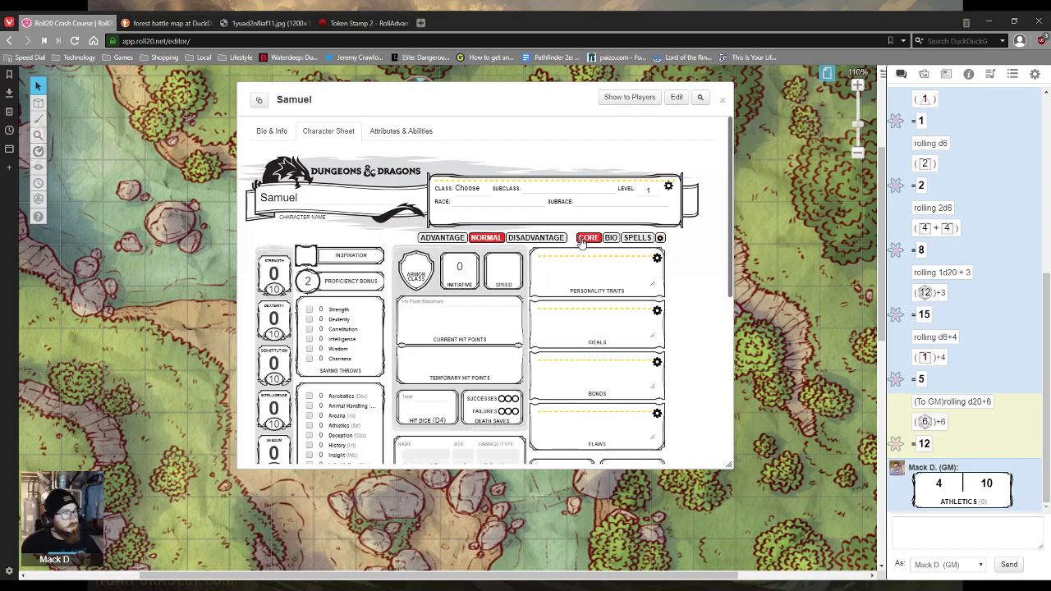
pyautogui.scroll(-2, 423, 294)
pyautogui.scroll(-1, 423, 294)
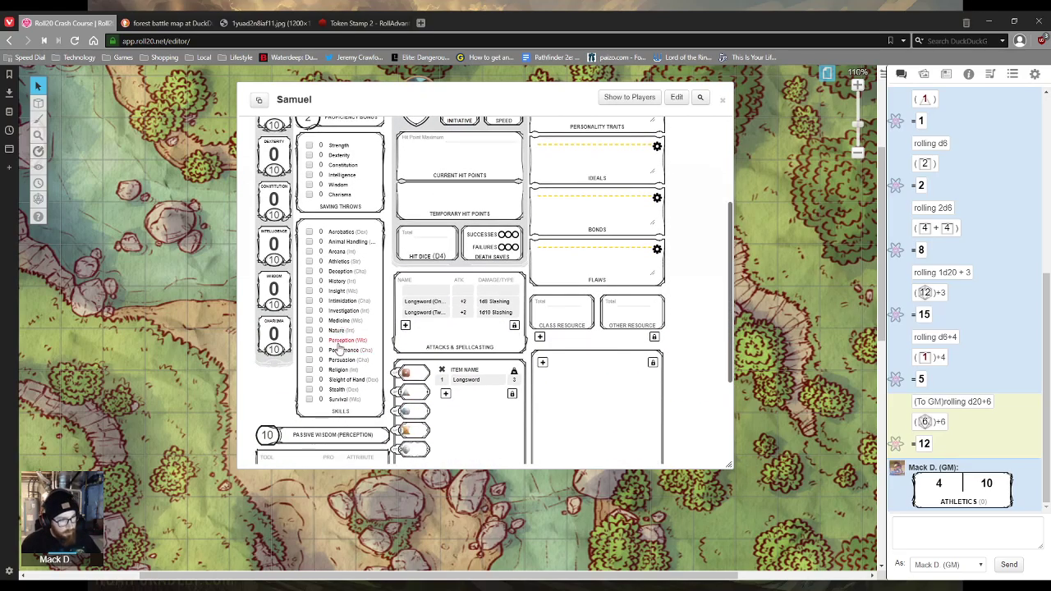
pyautogui.click(339, 343)
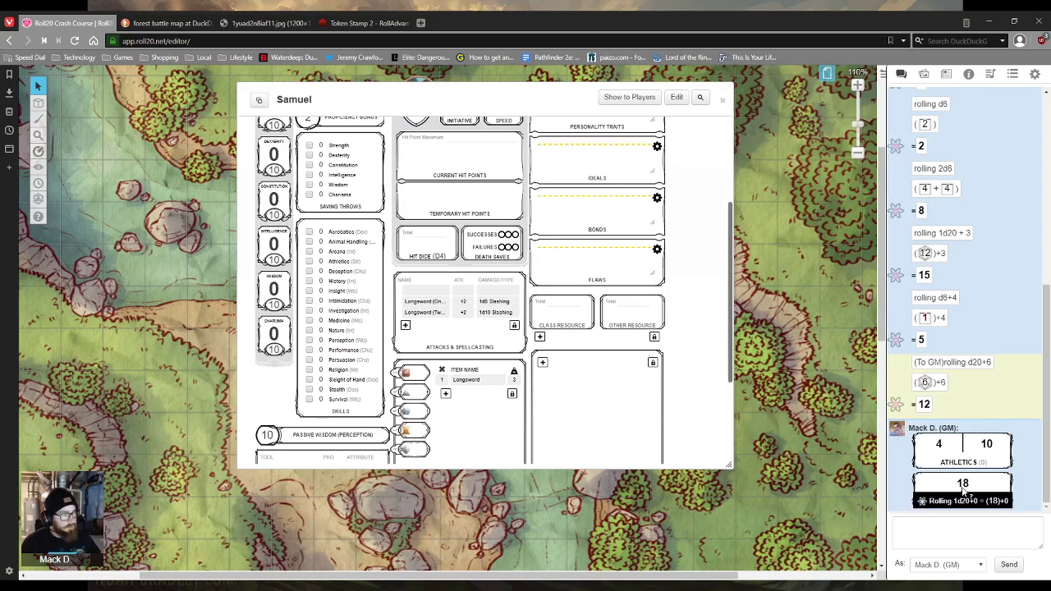
# Set Samuel's Strength to 12, Dexterity to 13 and Constitution to 14, and close the character sheet.
pyautogui.scroll(3, 341, 308)
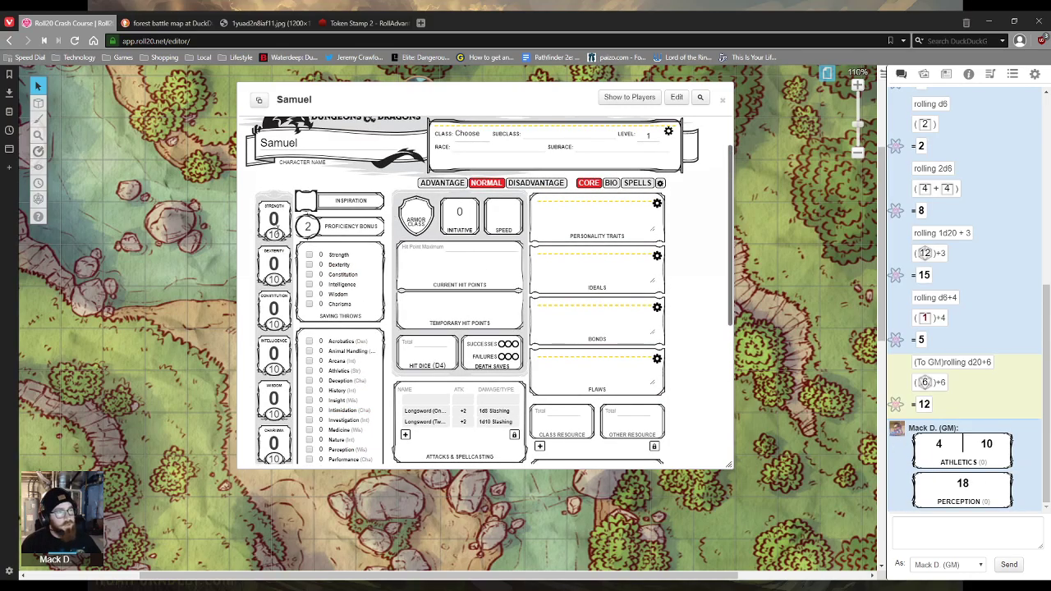
pyautogui.doubleClick(274, 234)
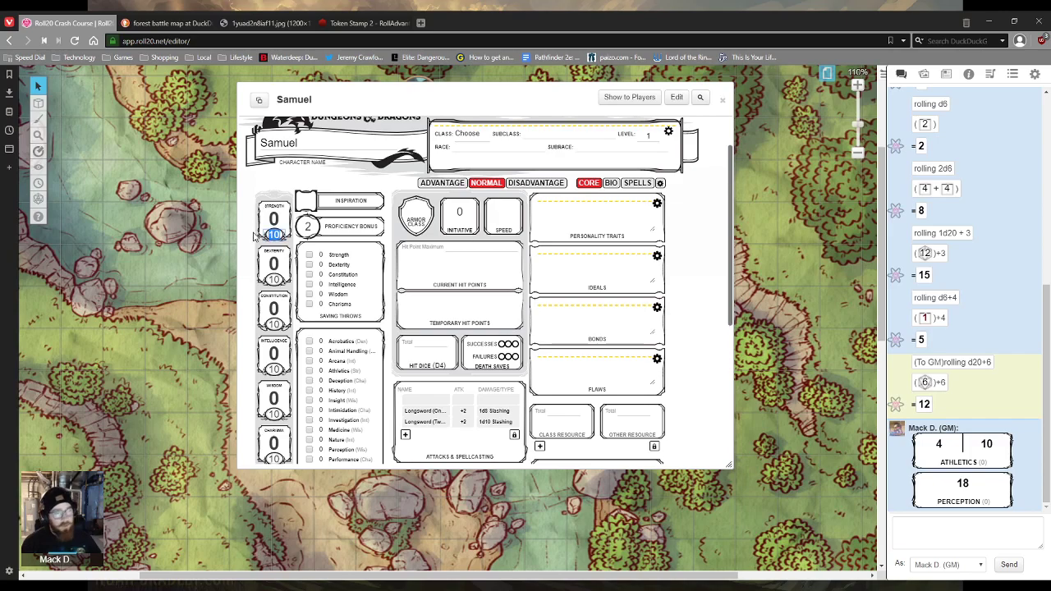
pyautogui.doubleClick(268, 279)
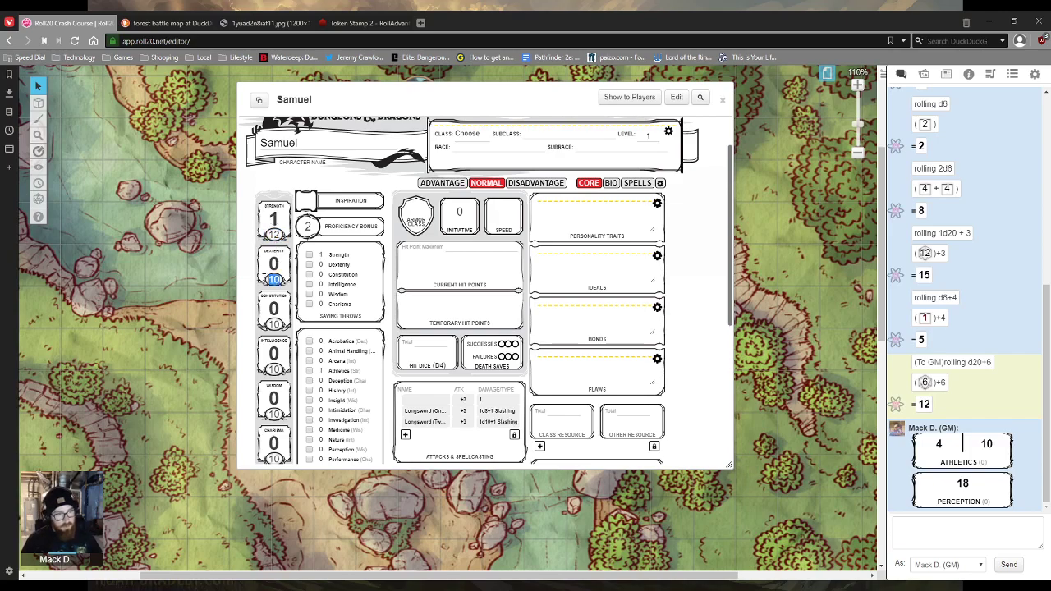
pyautogui.write('13')
pyautogui.doubleClick(274, 323)
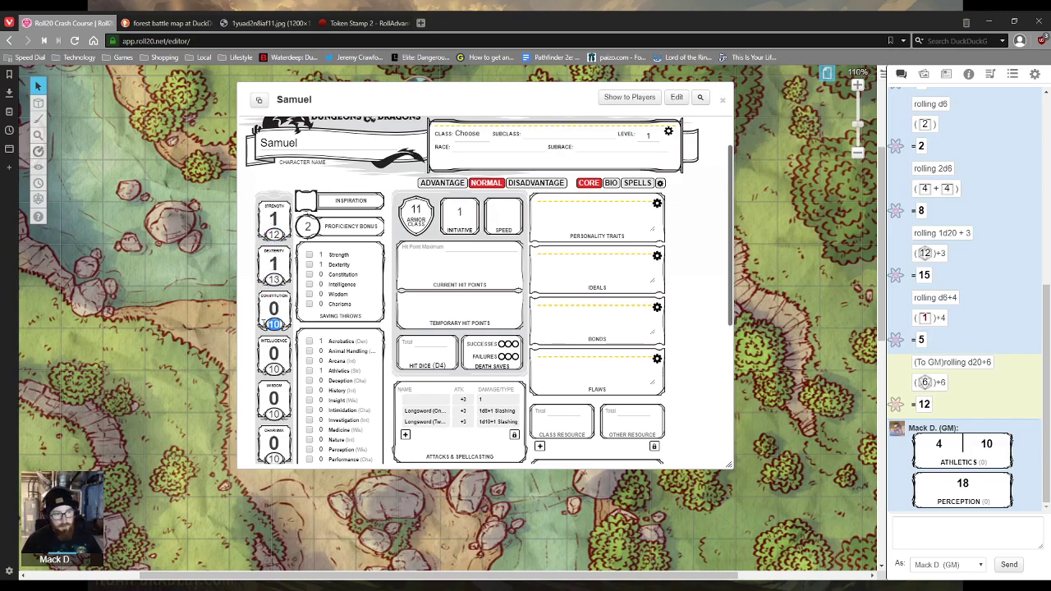
pyautogui.write('14')
pyautogui.press('Return')
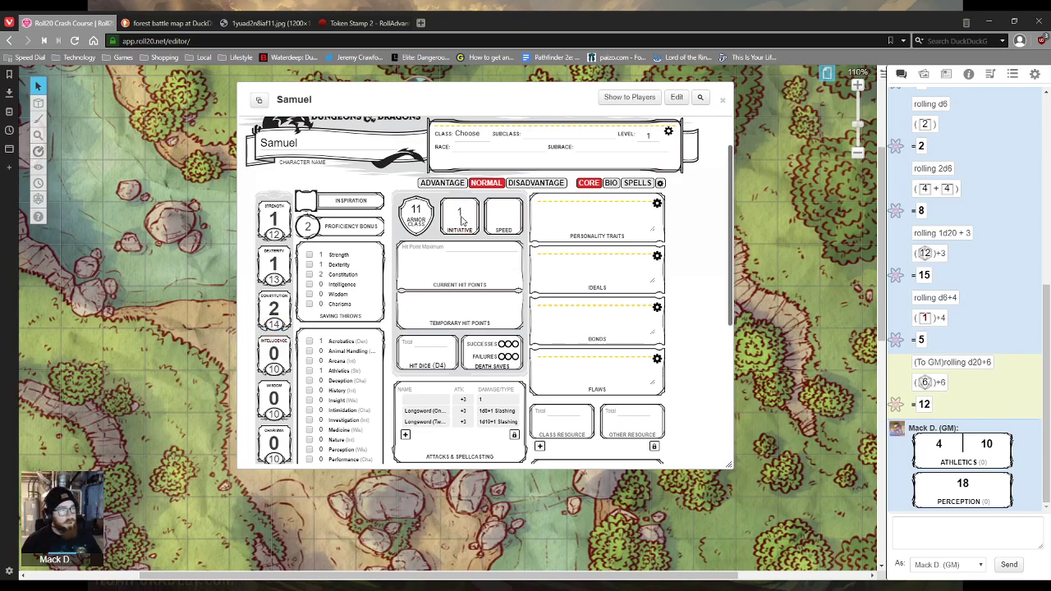
pyautogui.click(723, 100)
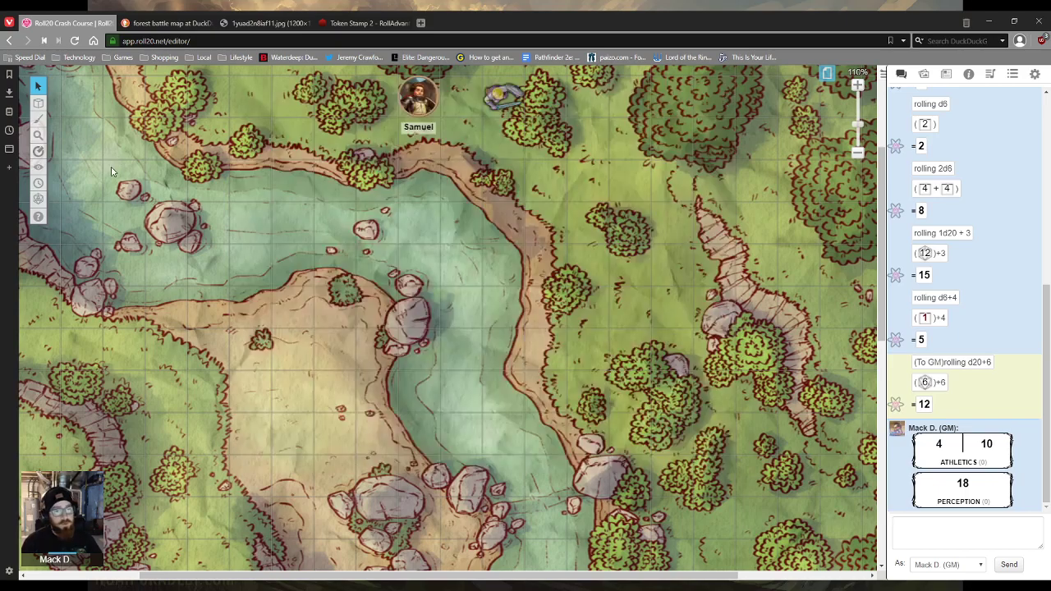
# Open the turn order tracker and add turns for the armoured figure and Samuel tokens on the forest map.
pyautogui.click(37, 183)
pyautogui.scroll(3, 448, 317)
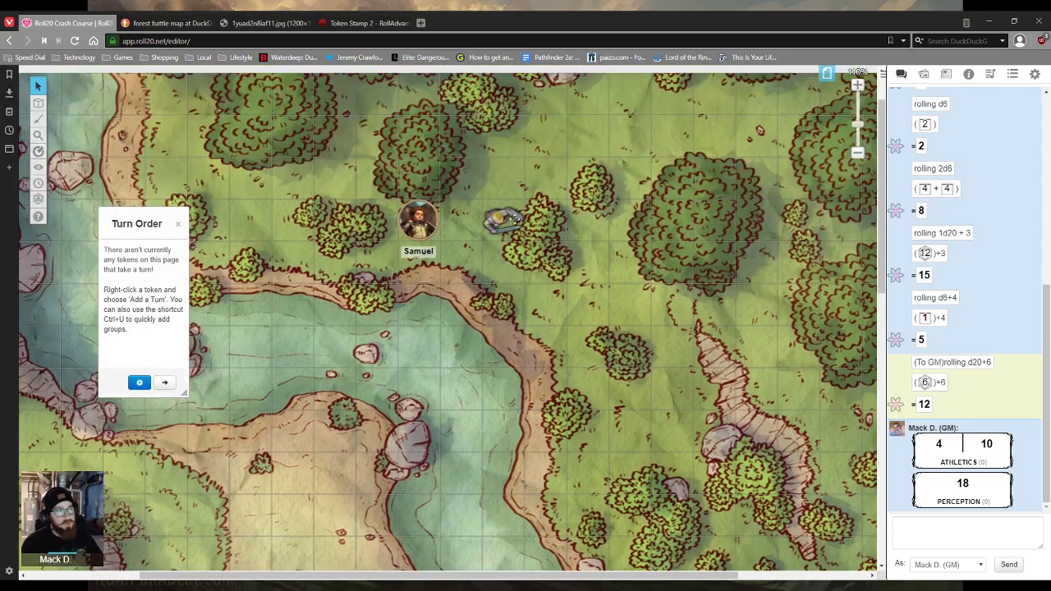
pyautogui.rightClick(515, 215)
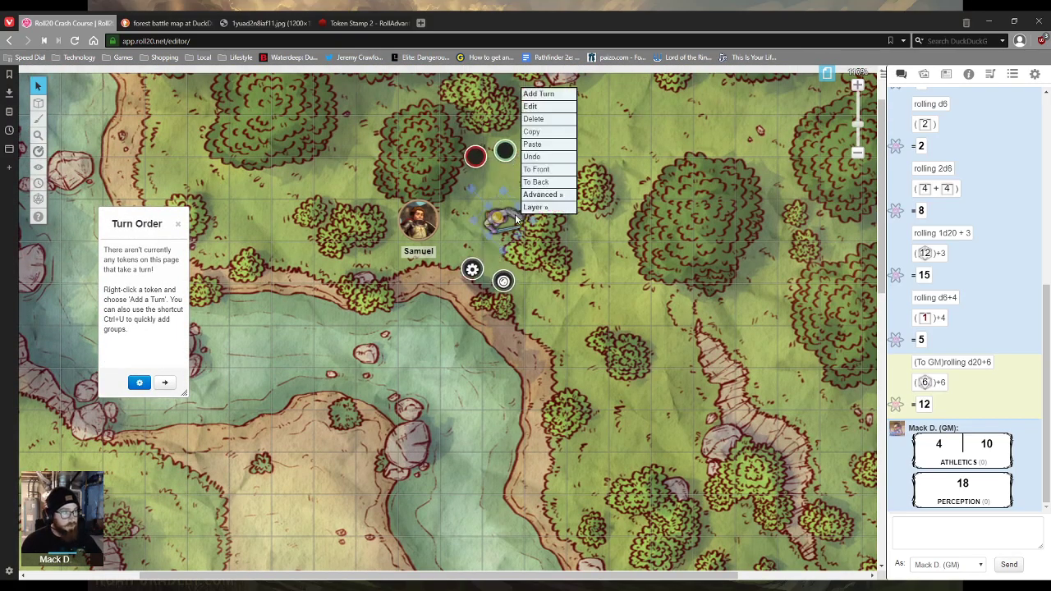
pyautogui.click(543, 204)
pyautogui.rightClick(417, 215)
pyautogui.click(453, 100)
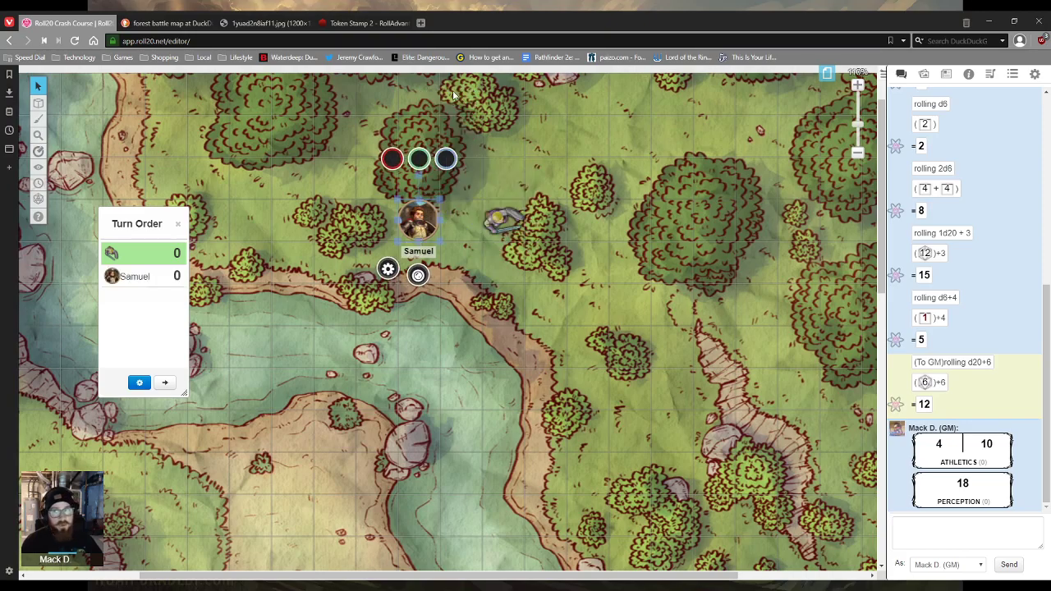
# Enter turn order values of 15 for Samuel and 13 for the armoured figure, and remove Samuel's entry from the tracker.
pyautogui.click(175, 279)
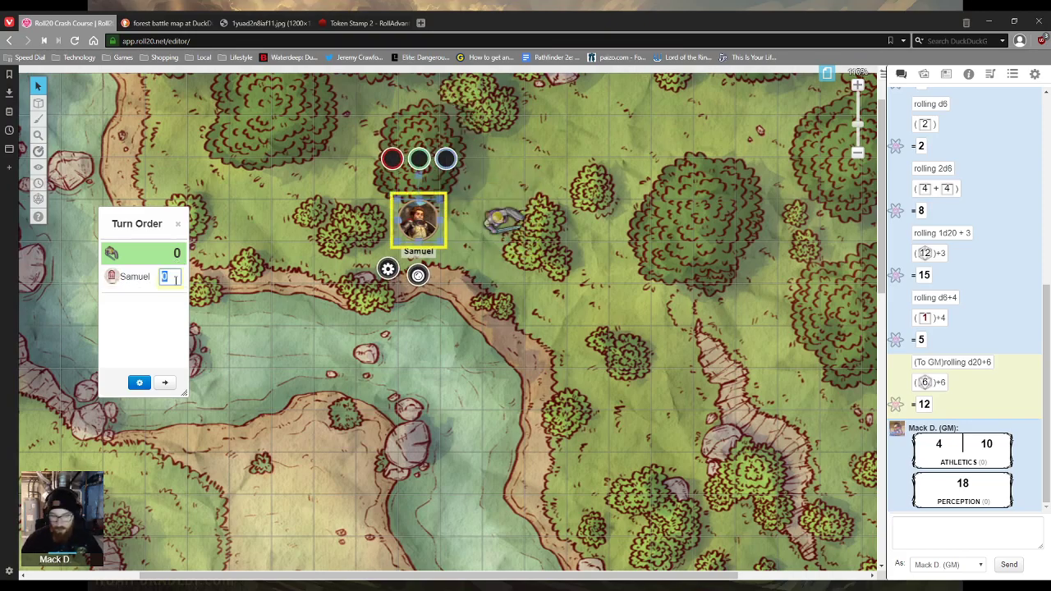
pyautogui.write('15')
pyautogui.click(168, 253)
pyautogui.write('13')
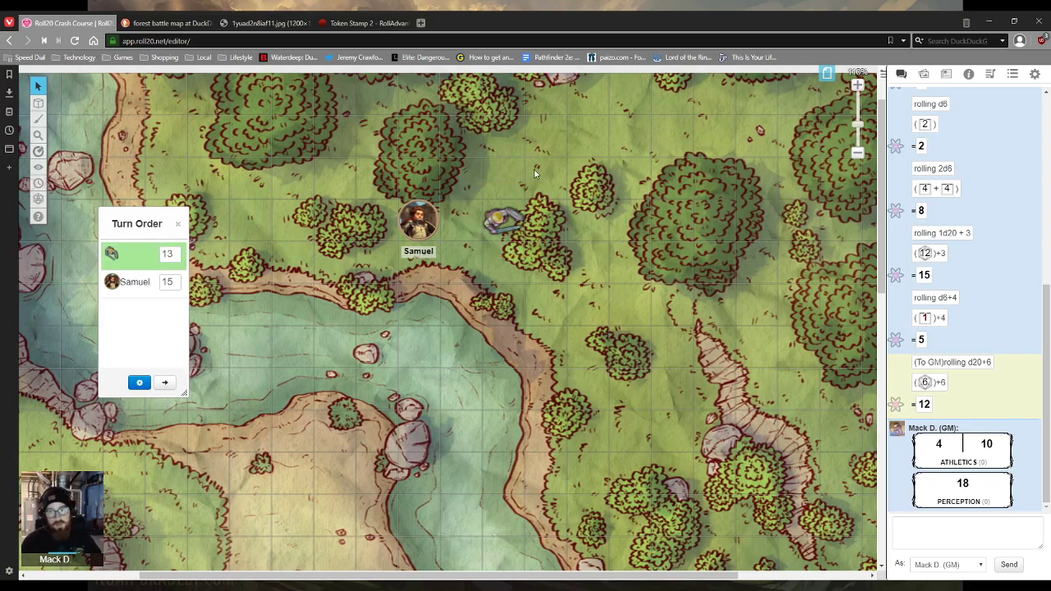
pyautogui.click(436, 220)
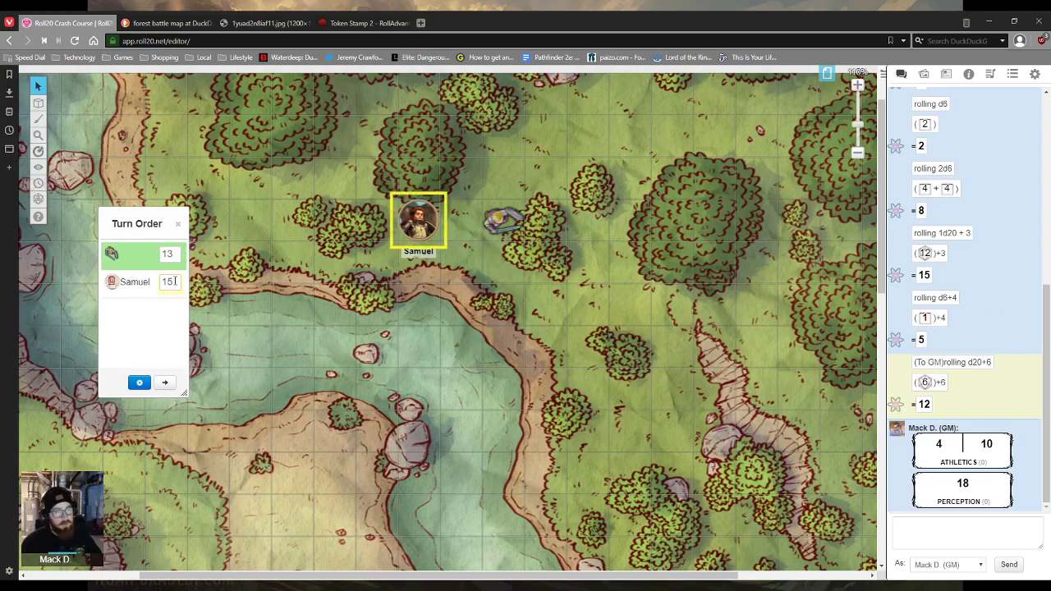
pyautogui.moveTo(121, 282); pyautogui.dragTo(246, 283)
# With Samuel's token selected, roll initiative from his character sheet into the turn order, and close the sheet.
pyautogui.click(419, 218)
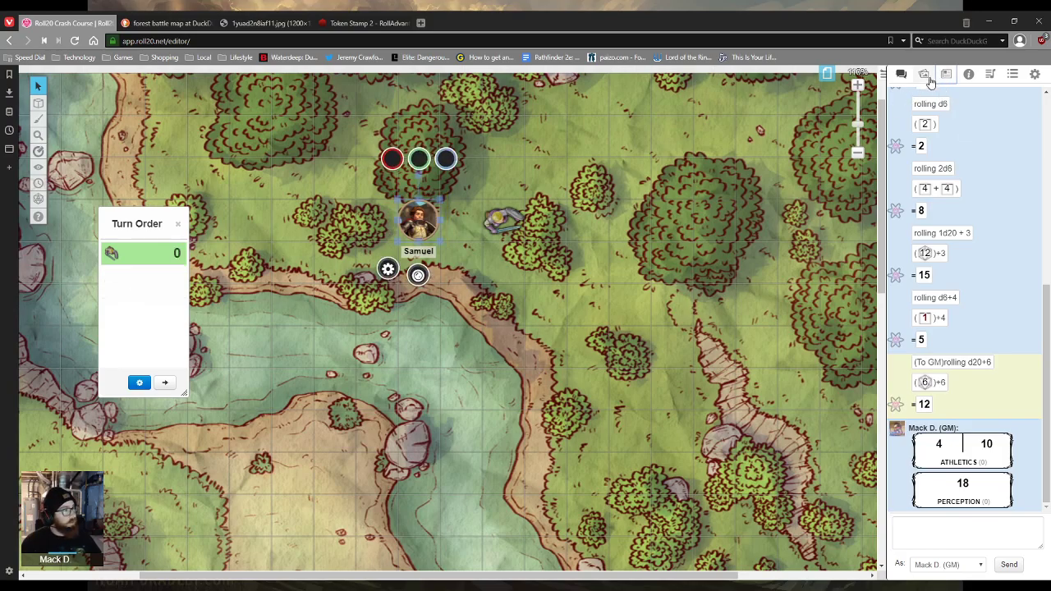
pyautogui.click(943, 74)
pyautogui.click(945, 74)
pyautogui.click(945, 159)
pyautogui.moveTo(521, 94); pyautogui.dragTo(761, 130)
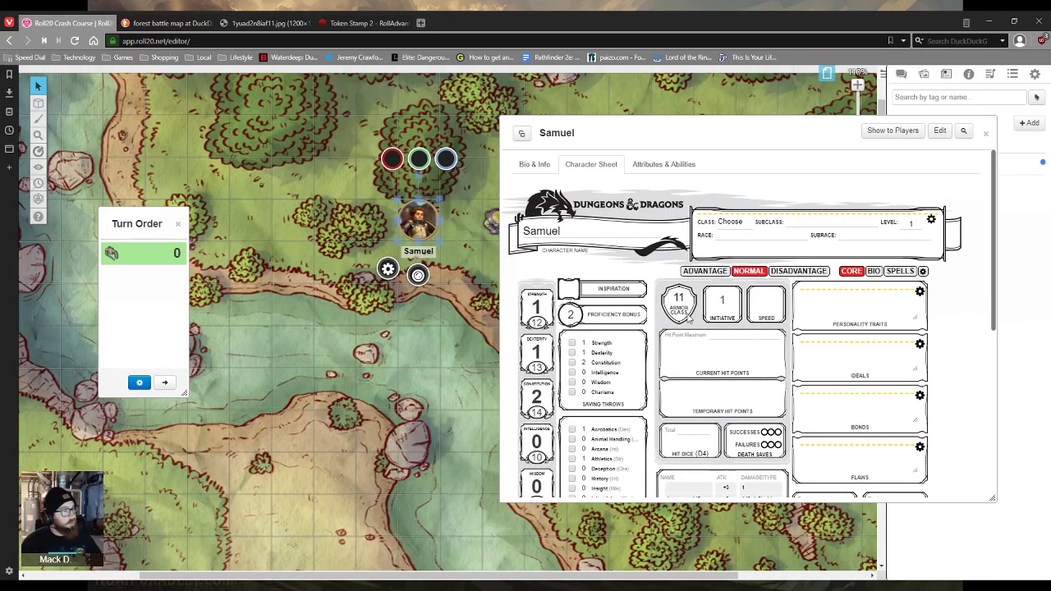
pyautogui.click(725, 320)
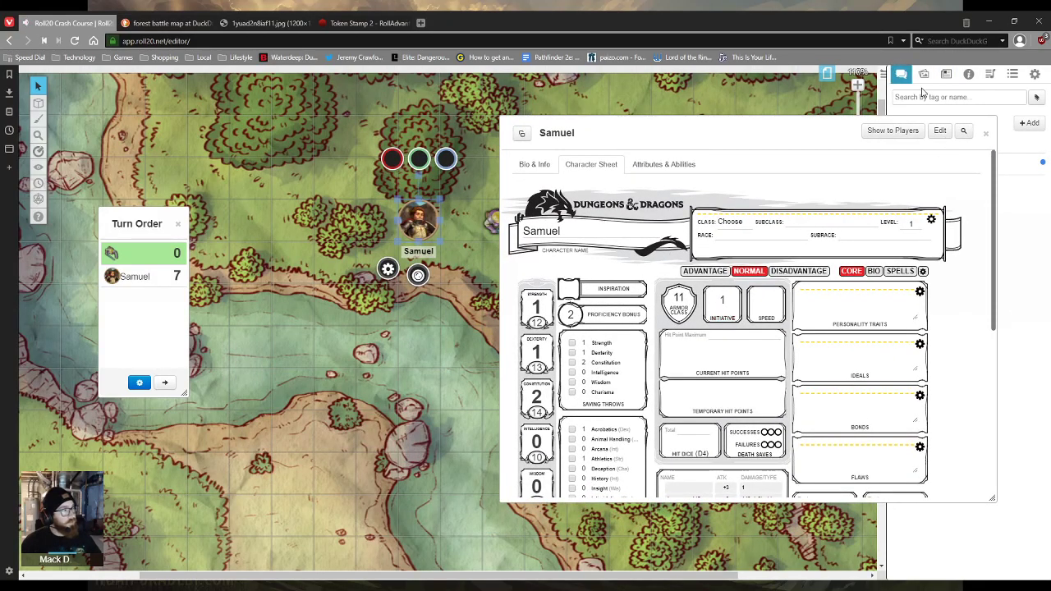
pyautogui.click(901, 75)
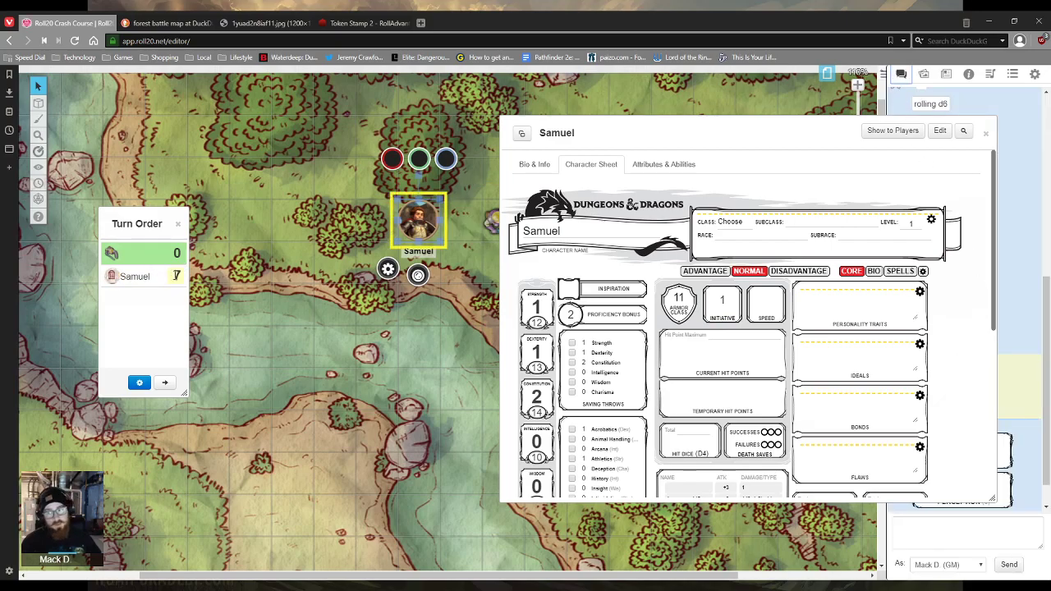
pyautogui.click(985, 133)
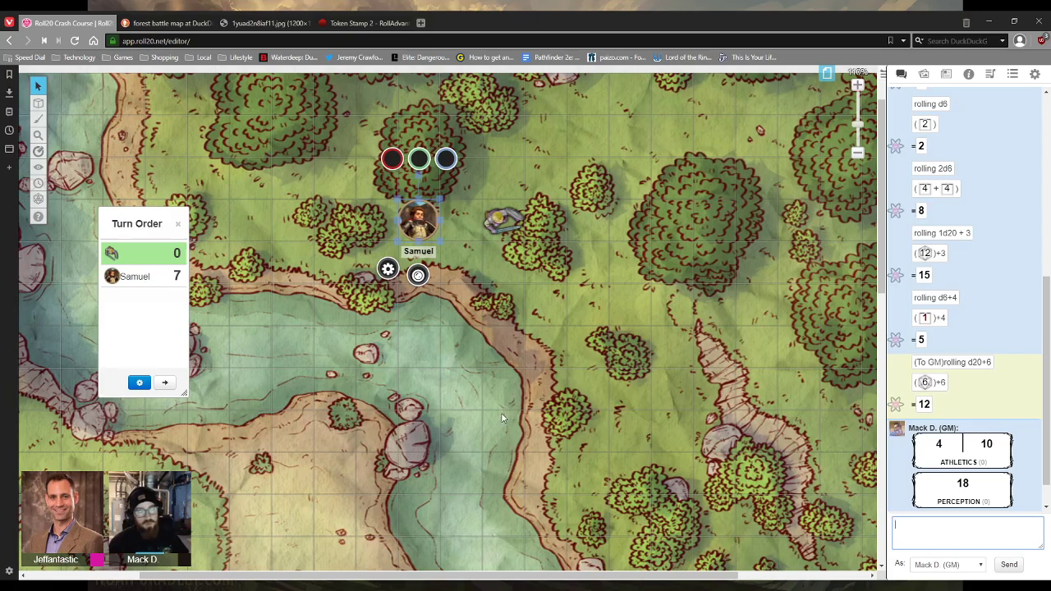
# Deselect Samuel's token and send the message "I am in the discord caht" in the game chat.
pyautogui.click(199, 431)
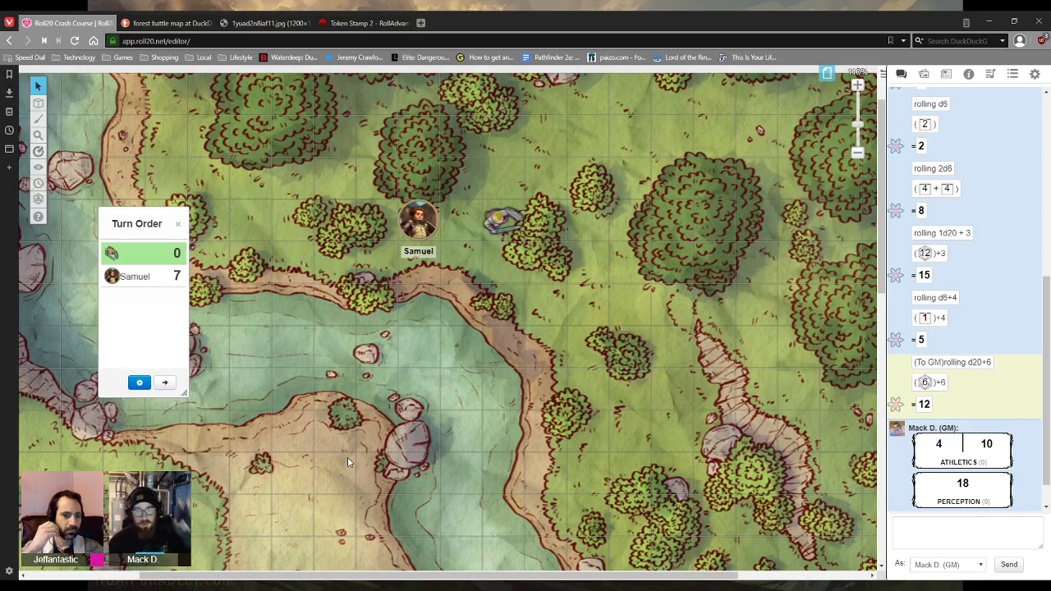
pyautogui.click(1036, 76)
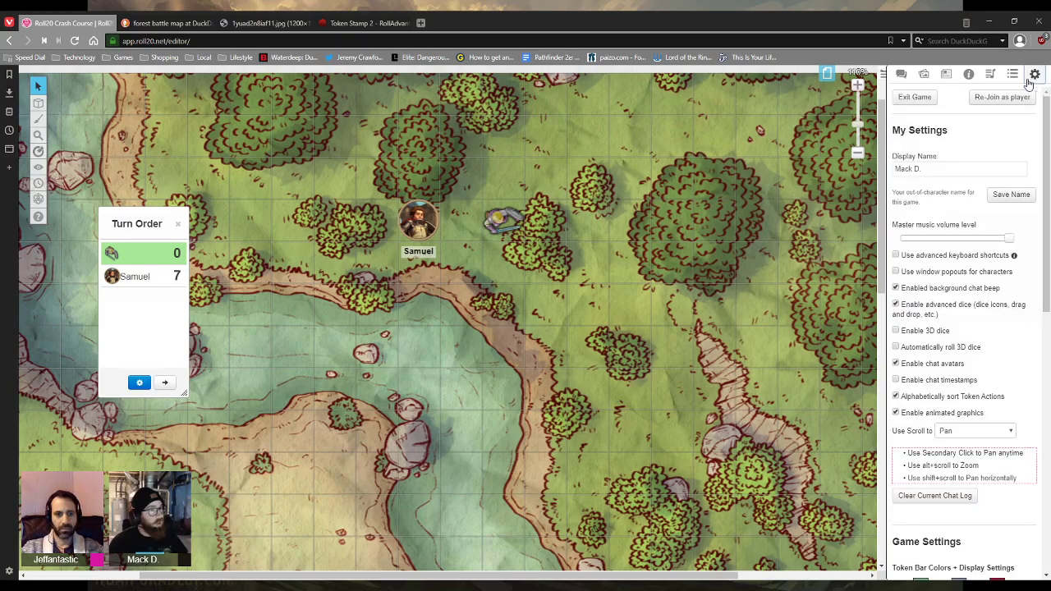
pyautogui.click(901, 74)
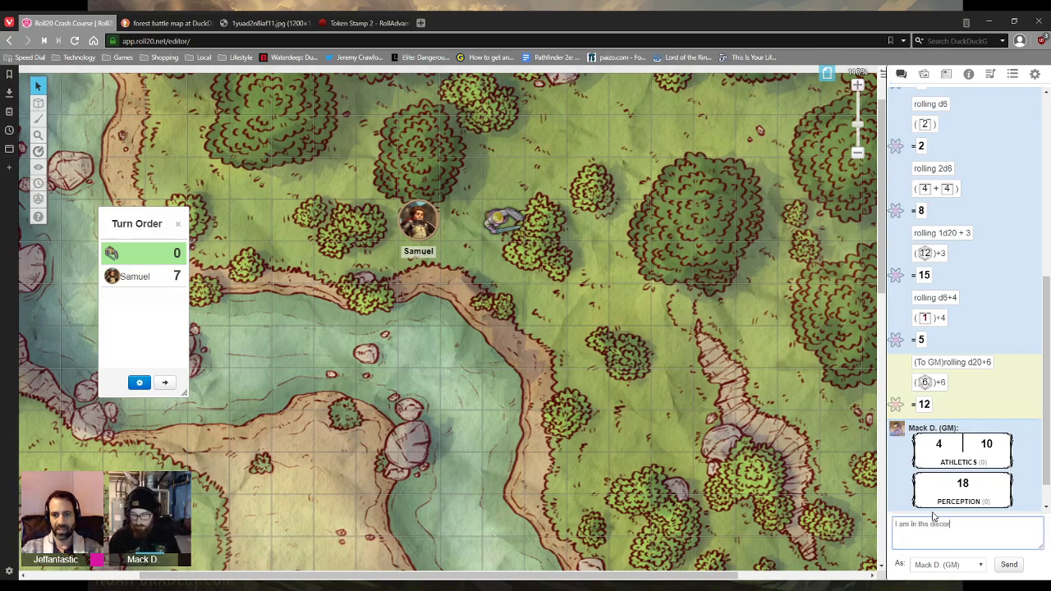
pyautogui.write('t')
pyautogui.press('Return')
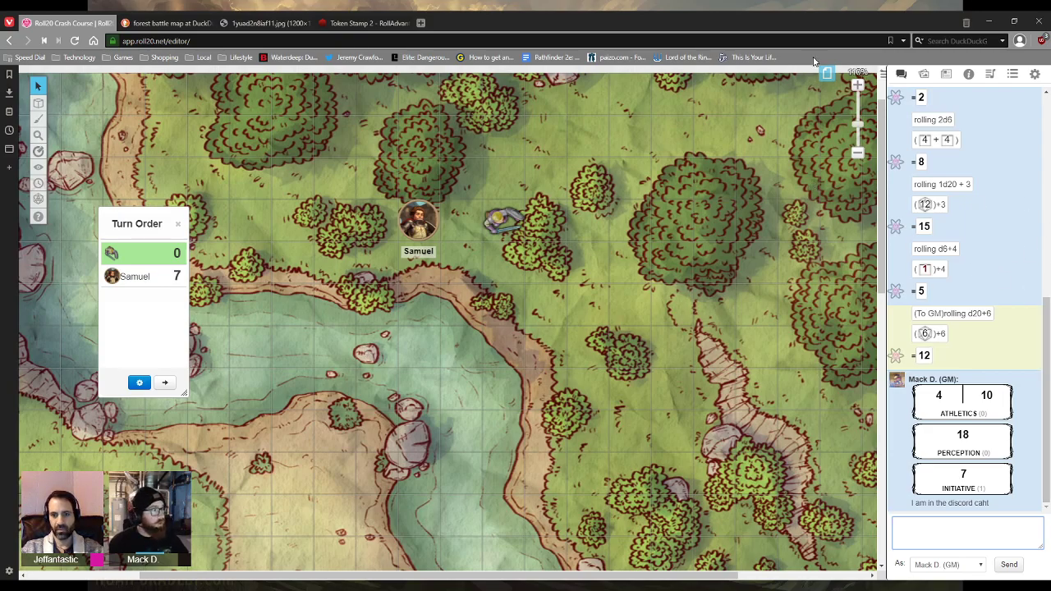
pyautogui.click(923, 74)
pyautogui.click(946, 73)
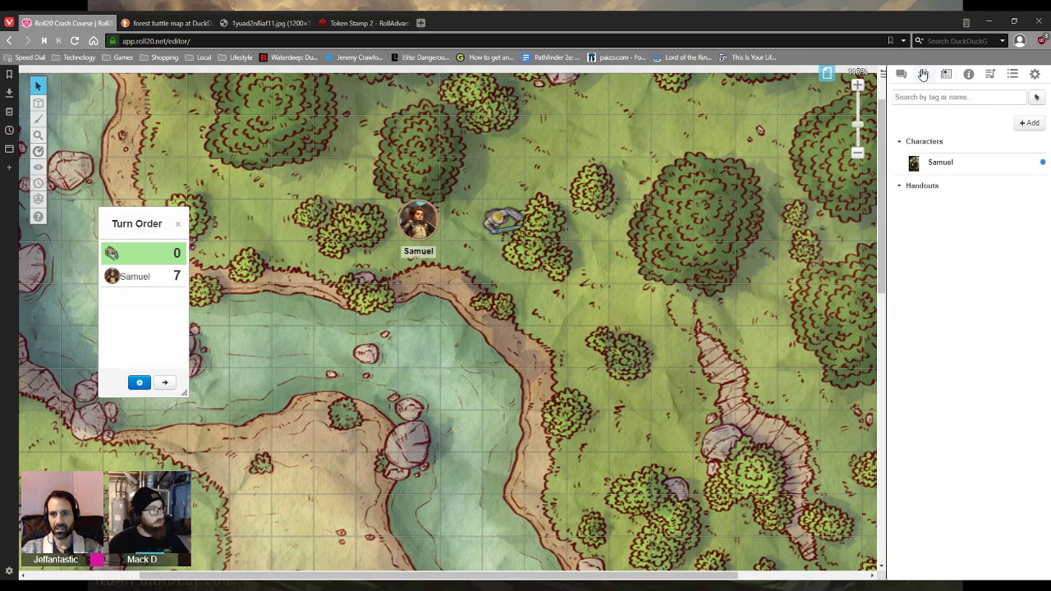
pyautogui.click(902, 73)
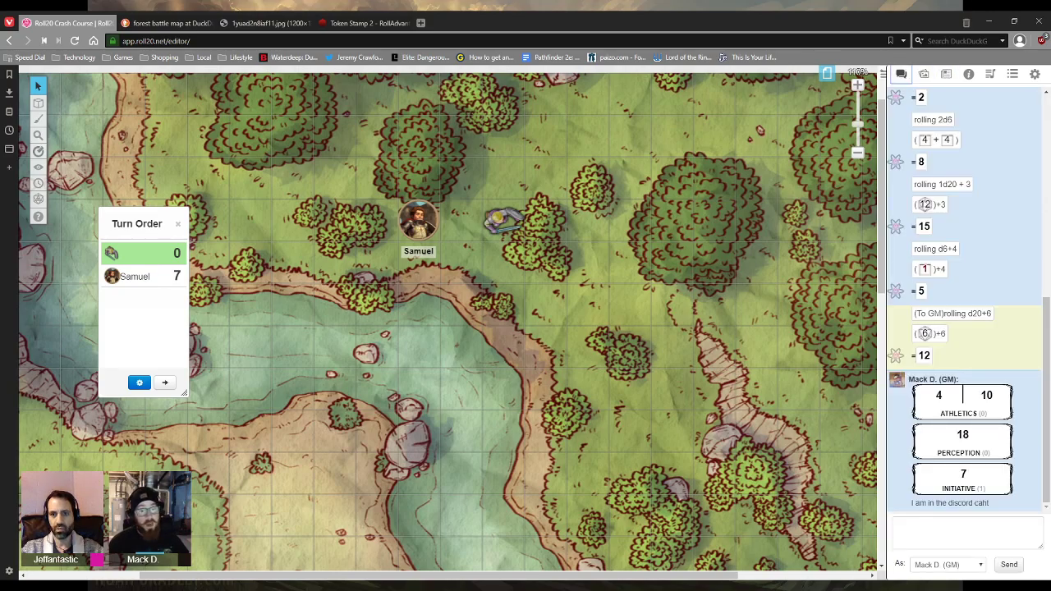